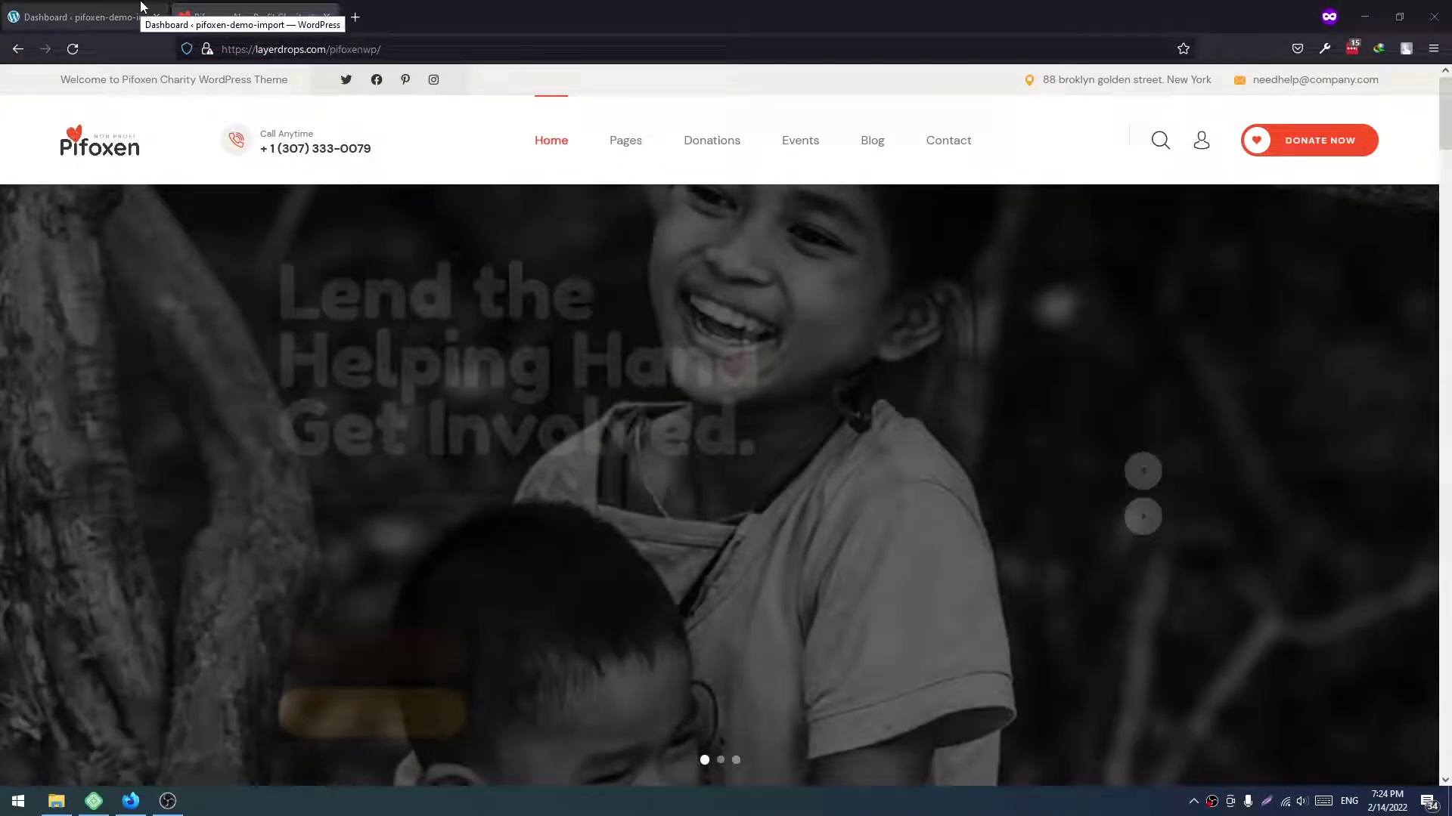
# - Switch to the 'Dashboard ‹ pifoxen-demo-import' tab to return to the local site's admin
pyautogui.click(141, 8)
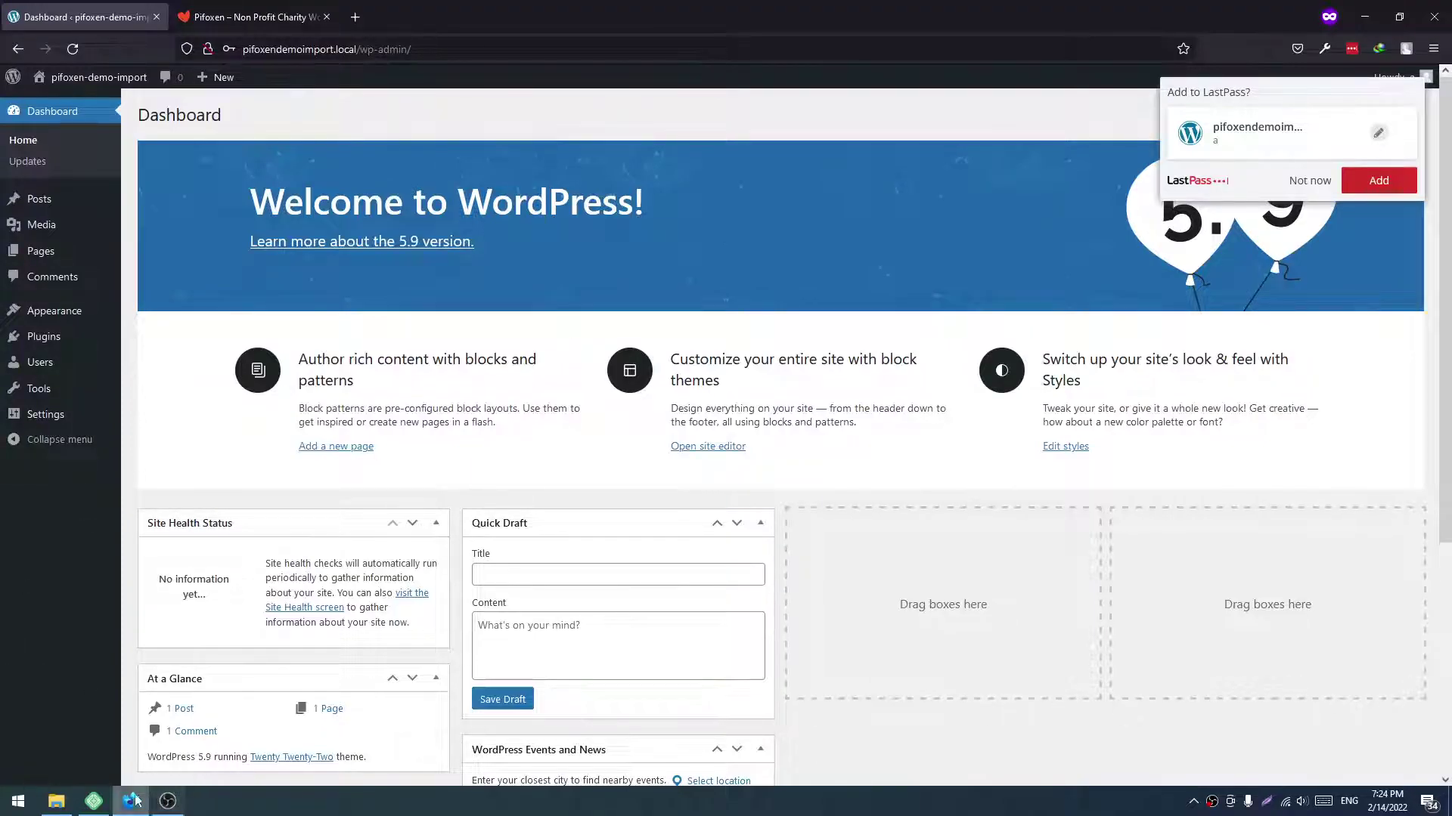
# - Open the pifoxen-wp-full folder and inspect the pifoxen.zip and pifoxen-child.zip packages
pyautogui.click(57, 802)
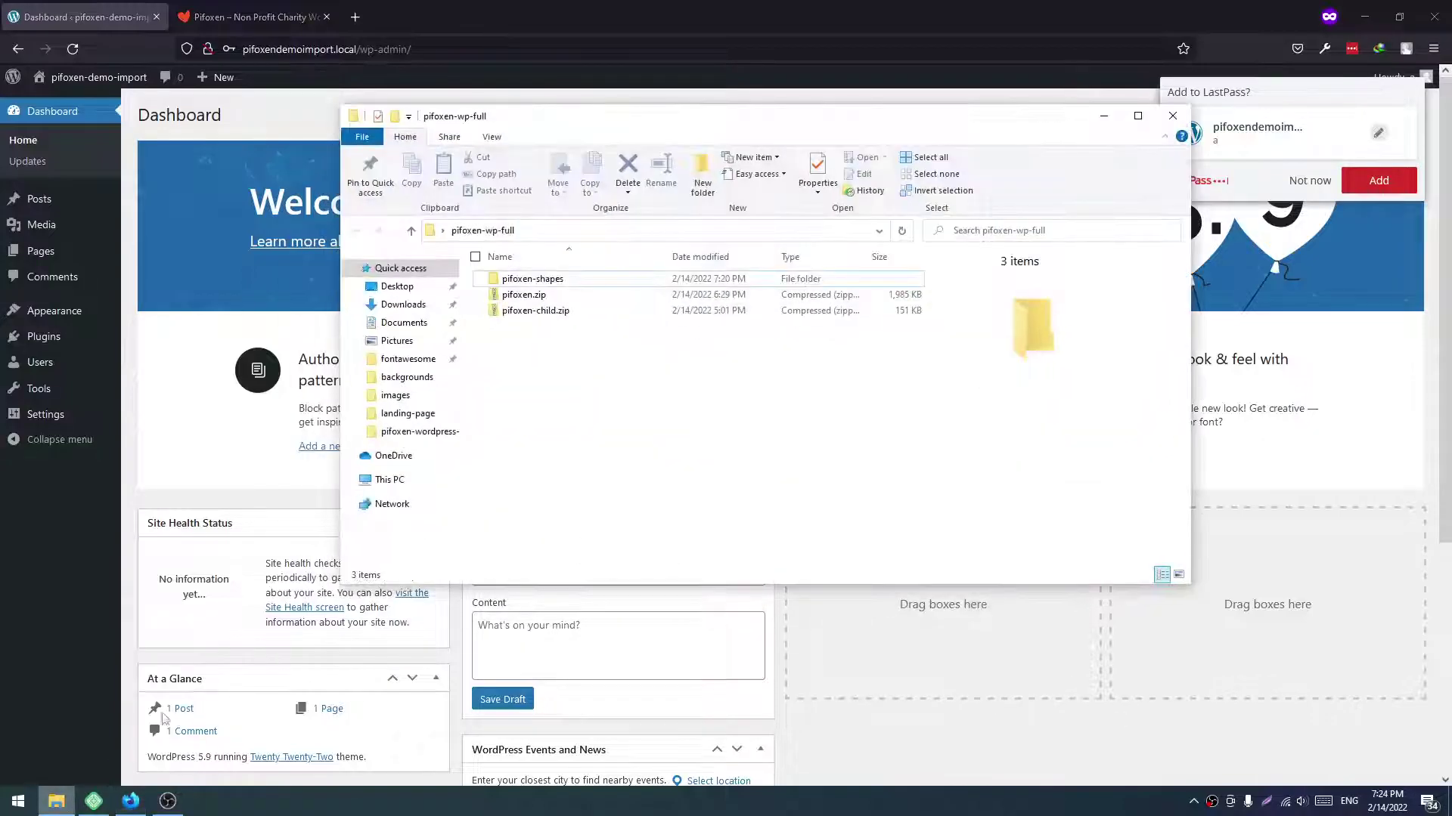
pyautogui.click(529, 303)
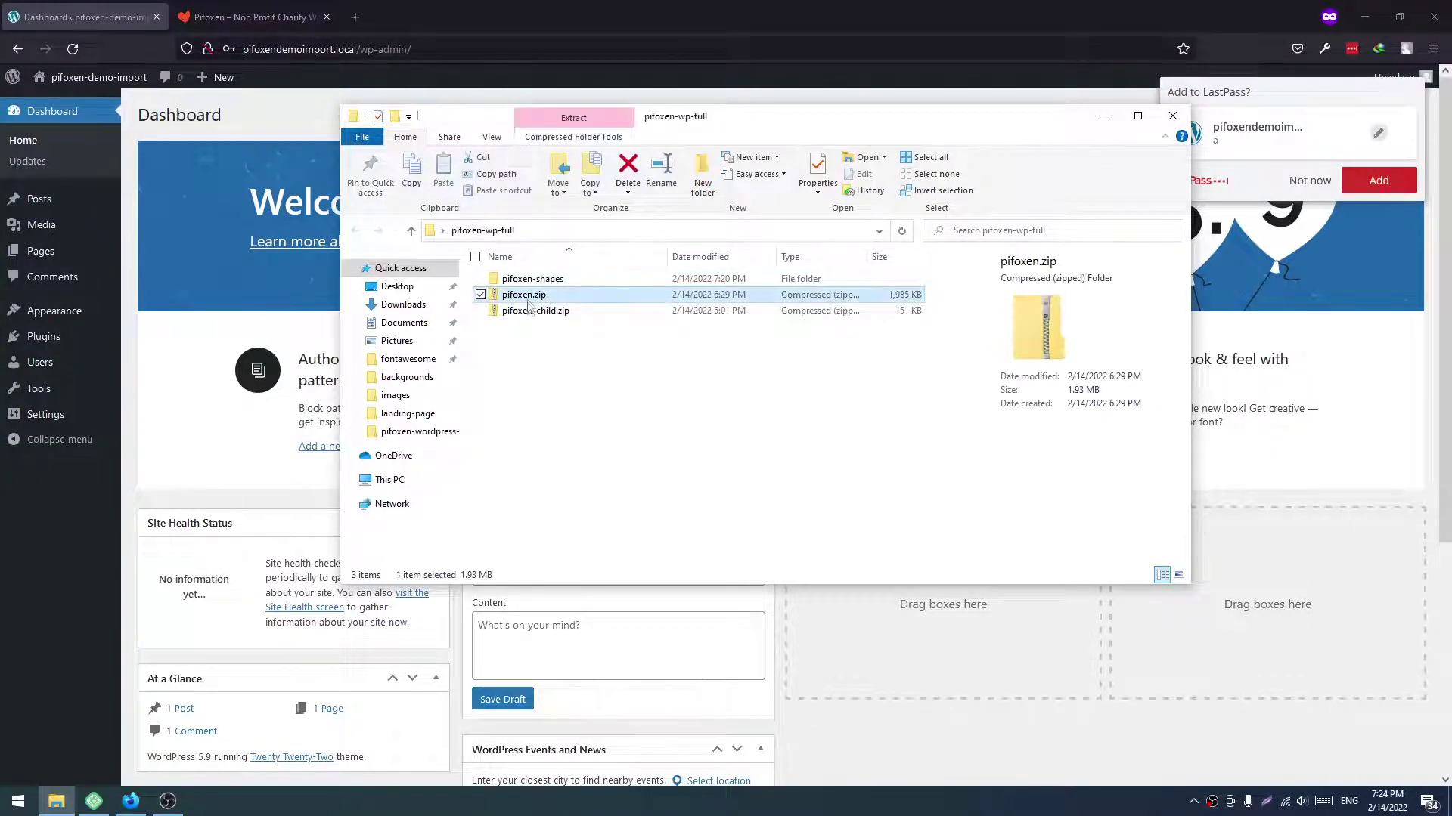
pyautogui.click(529, 316)
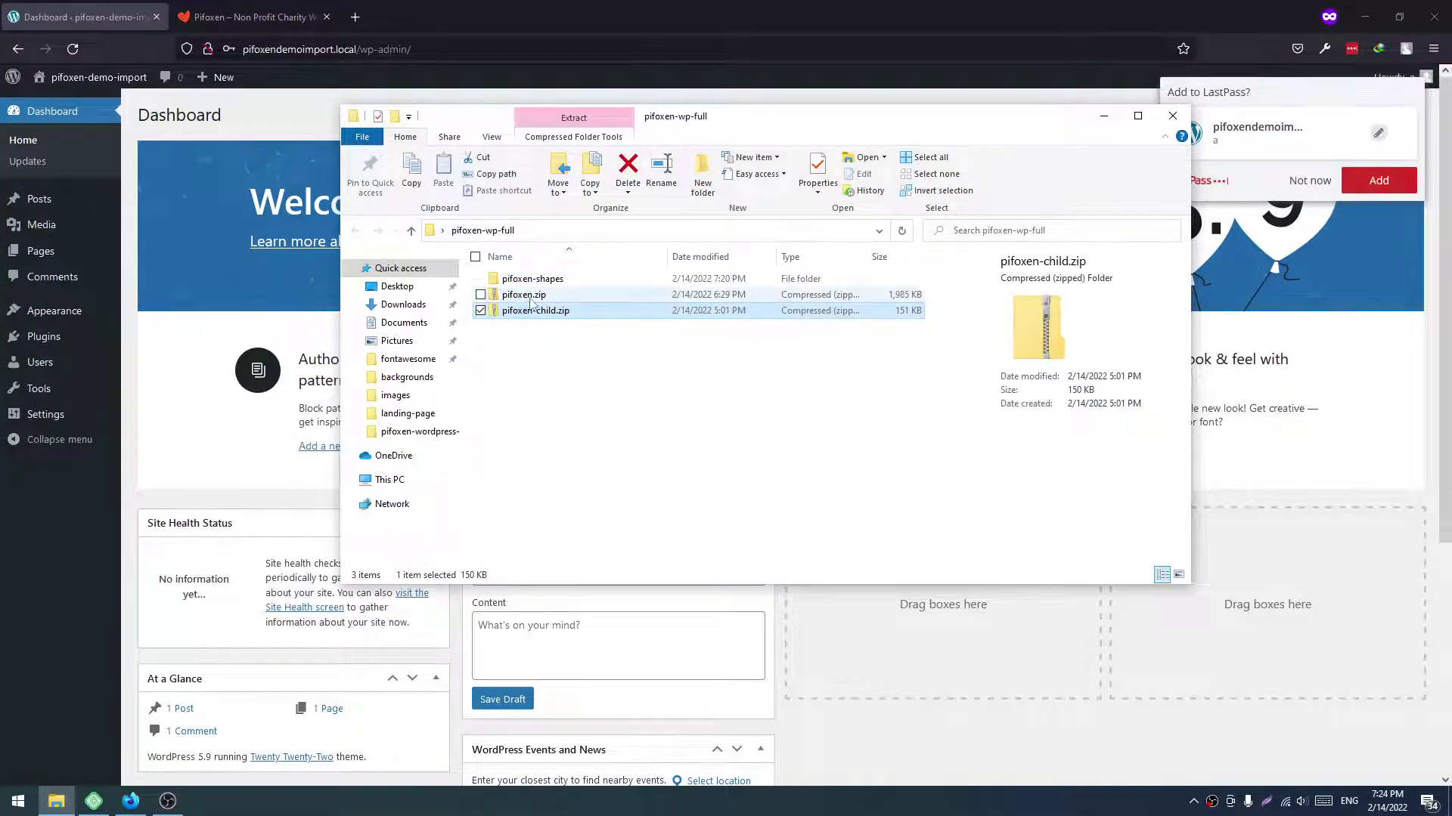
pyautogui.click(532, 297)
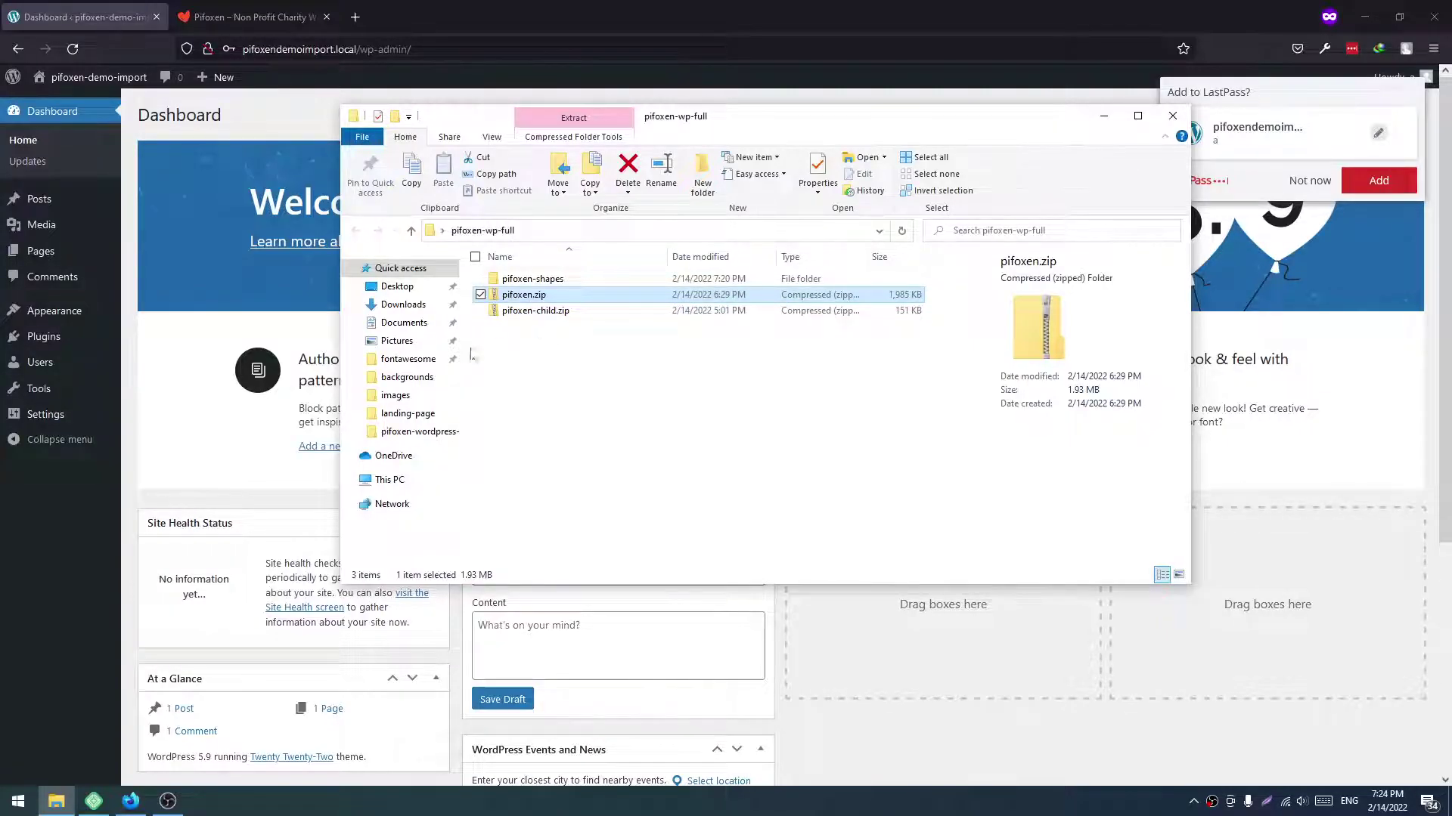
# - Upload pifoxen.zip via Appearance > Themes > Add New > Upload Theme and install it
pyautogui.click(171, 344)
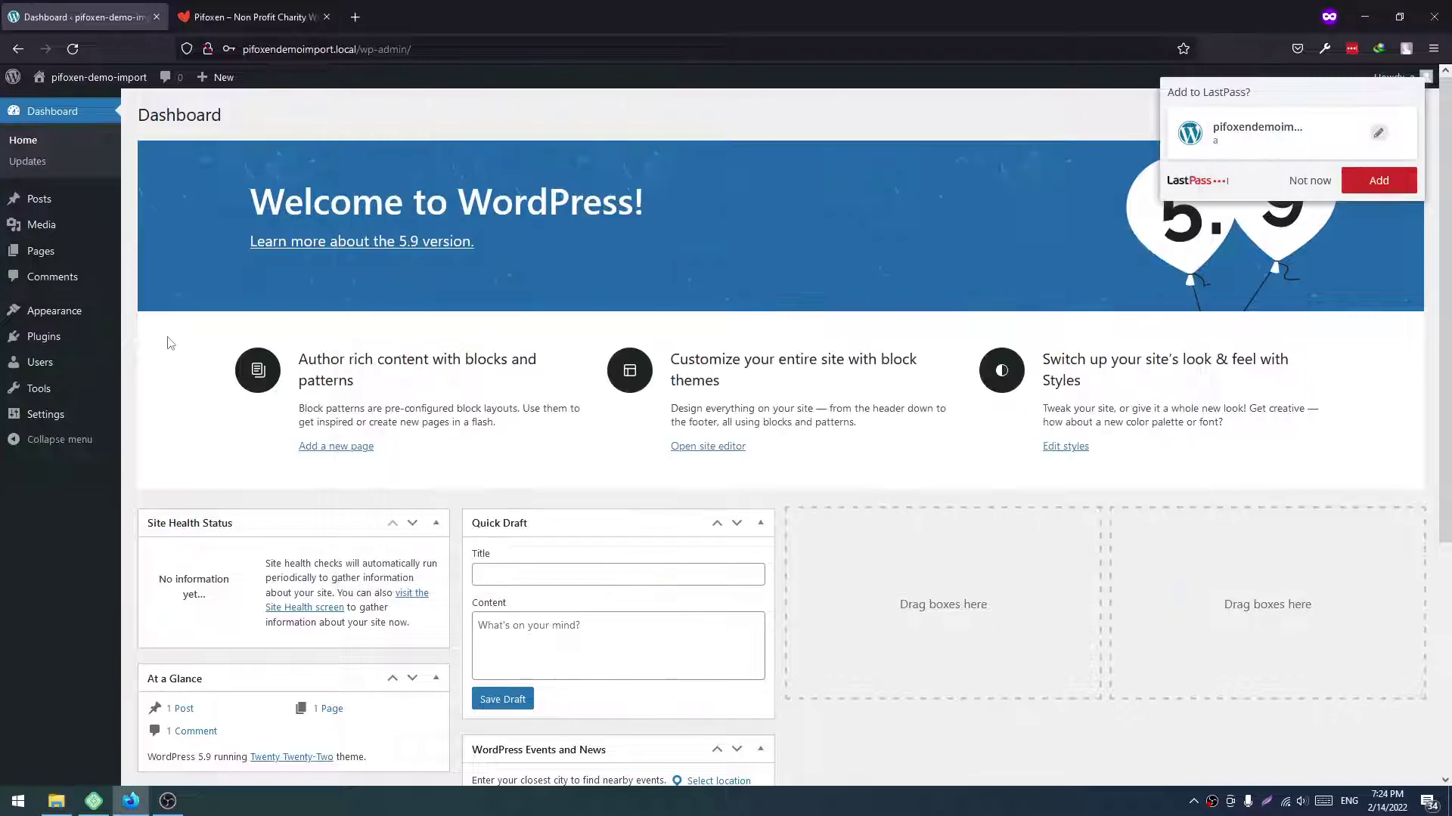
pyautogui.moveTo(53, 314)
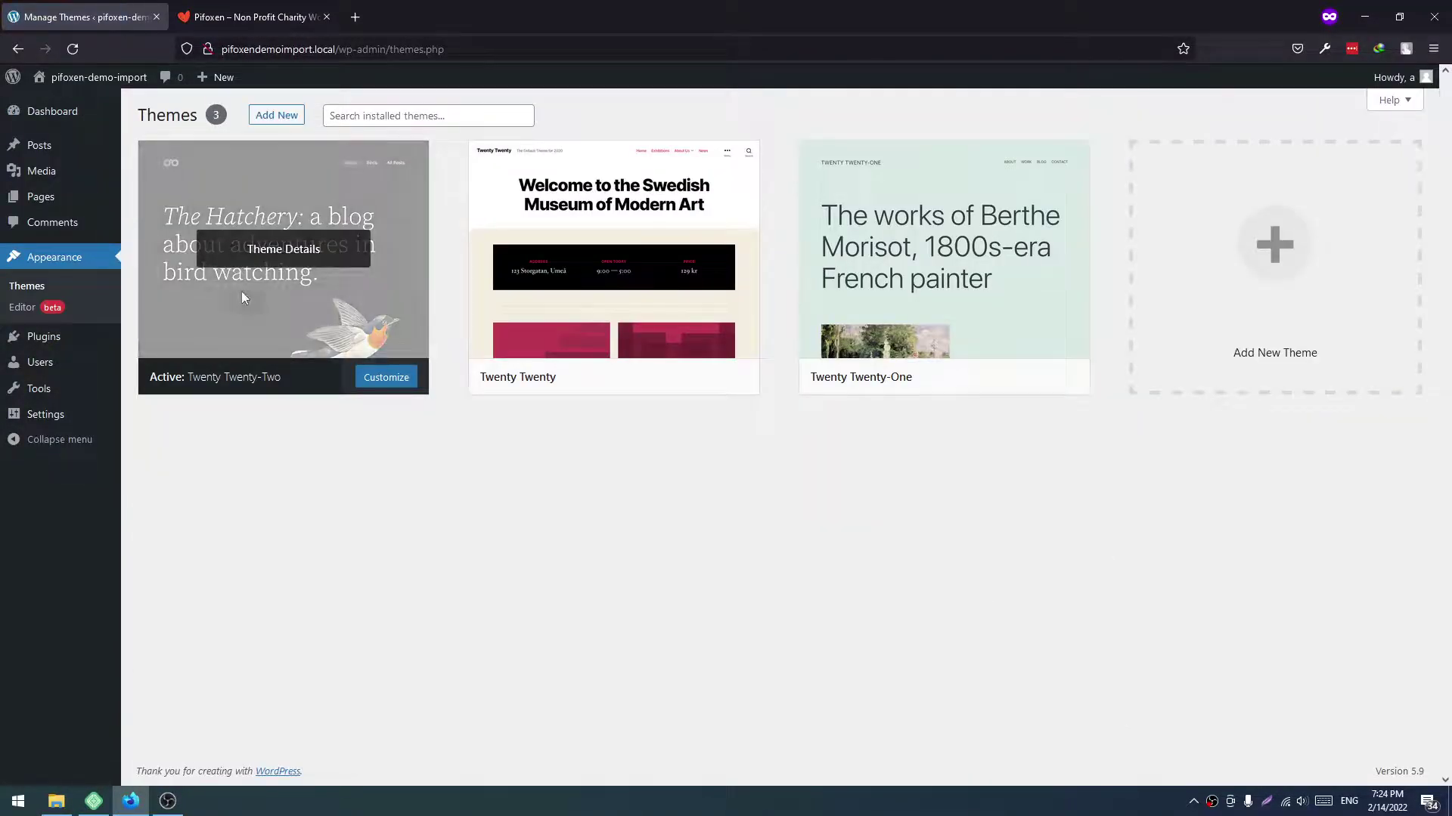
pyautogui.click(276, 116)
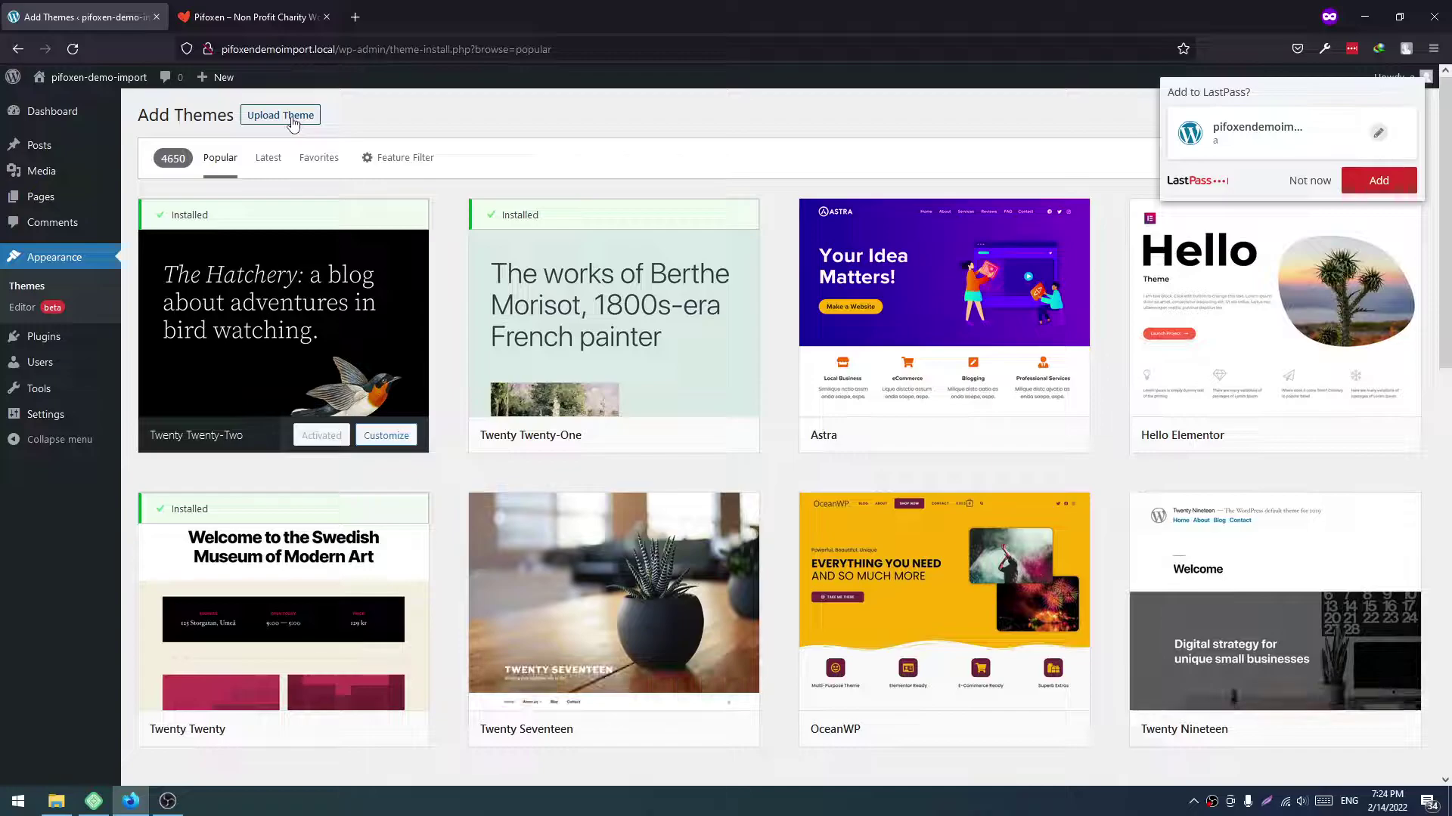
pyautogui.click(292, 118)
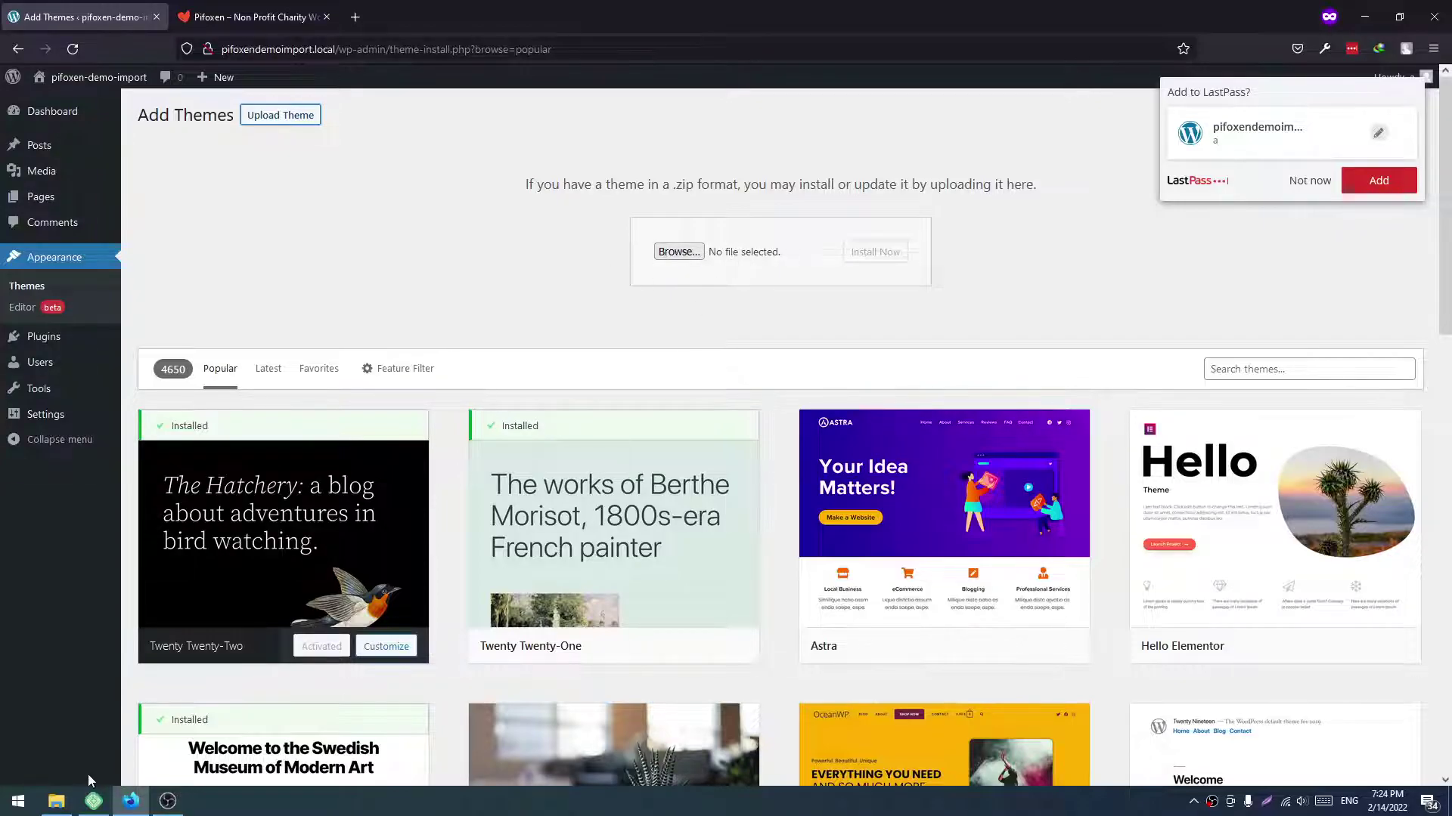
pyautogui.click(56, 802)
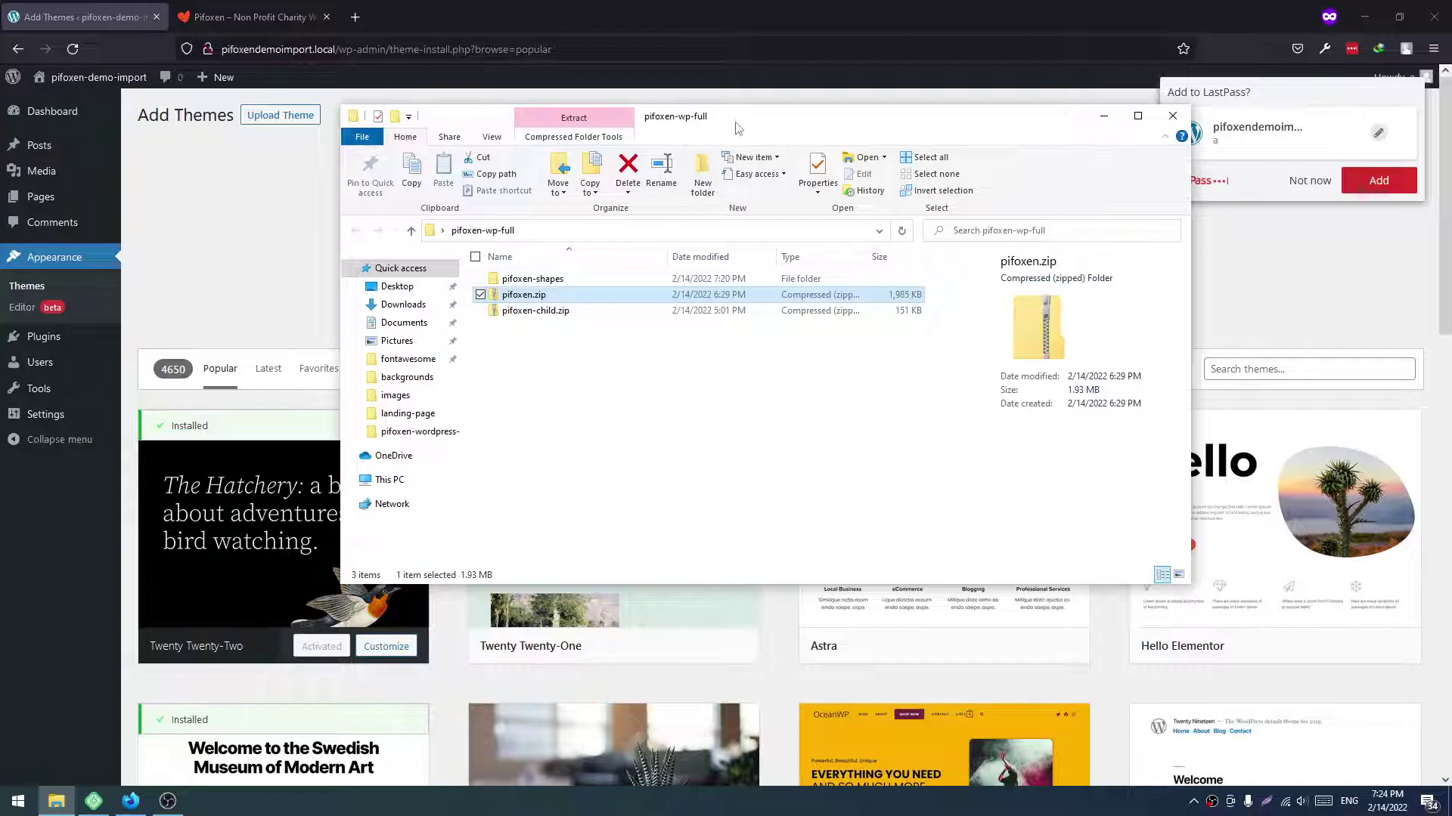
pyautogui.moveTo(737, 121); pyautogui.dragTo(721, 402)
pyautogui.moveTo(507, 575); pyautogui.dragTo(719, 257)
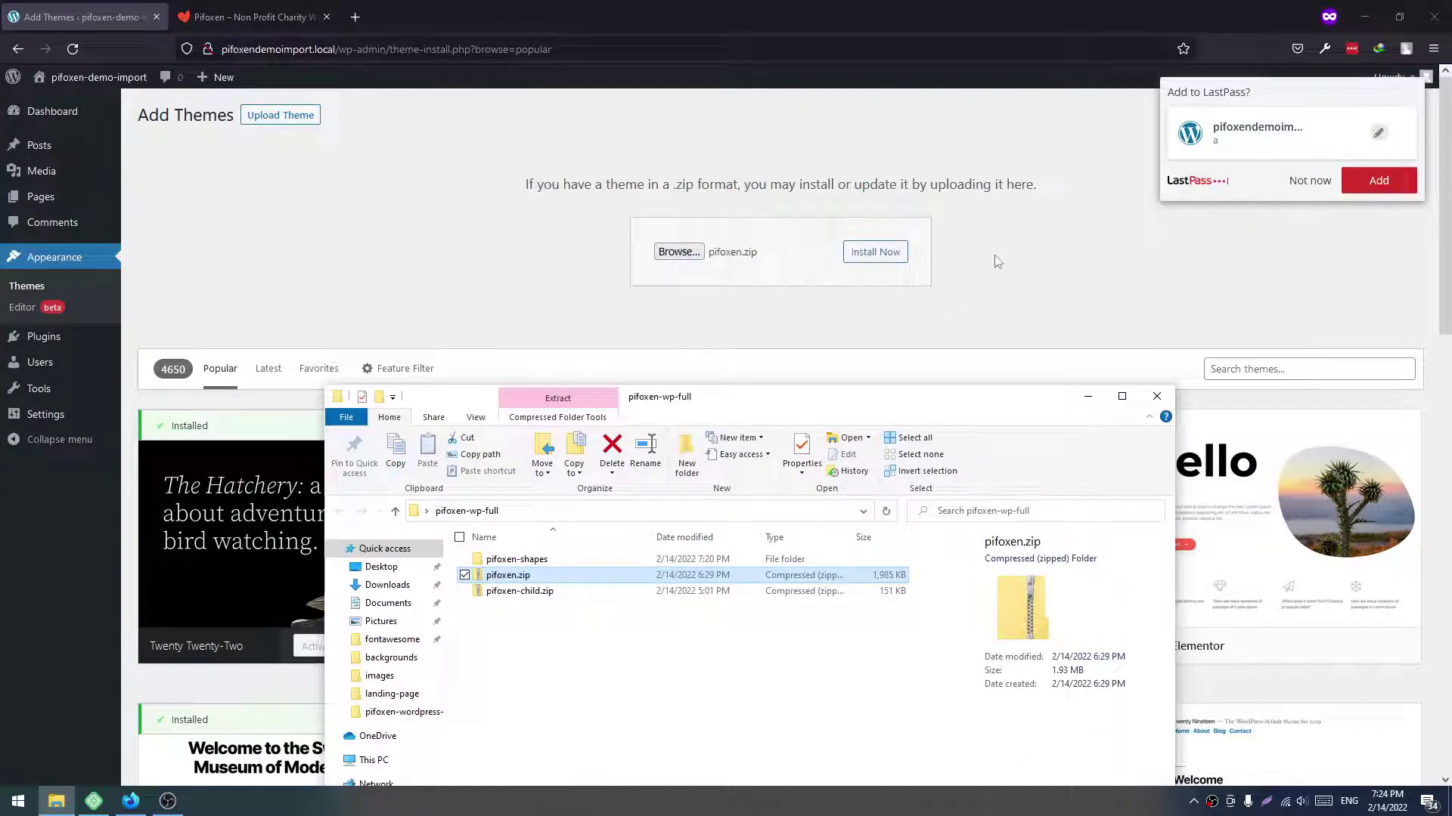
pyautogui.click(865, 259)
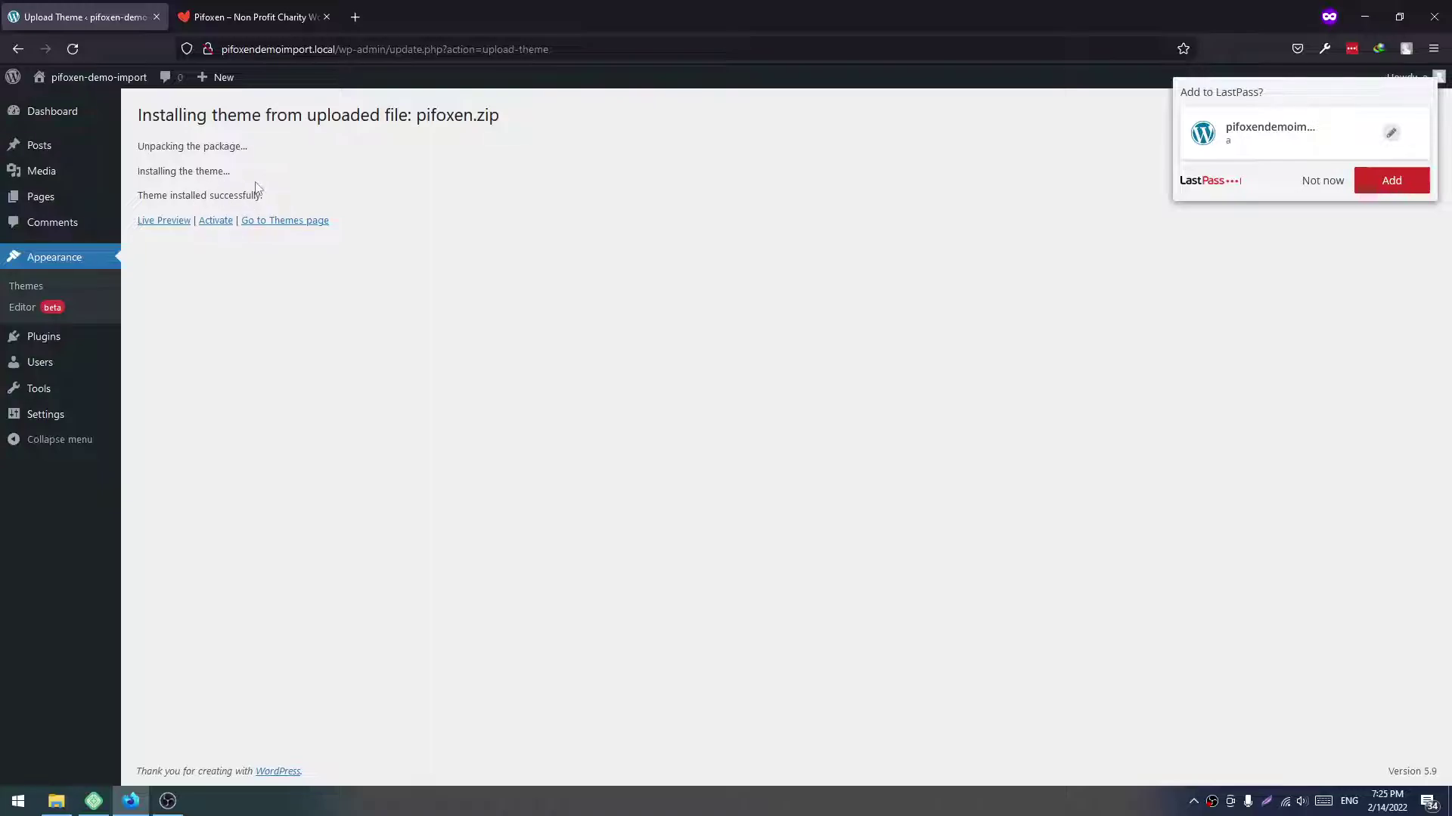
# - Upload and install pifoxen-child.zip, then activate the Pifoxen Child theme
pyautogui.click(30, 286)
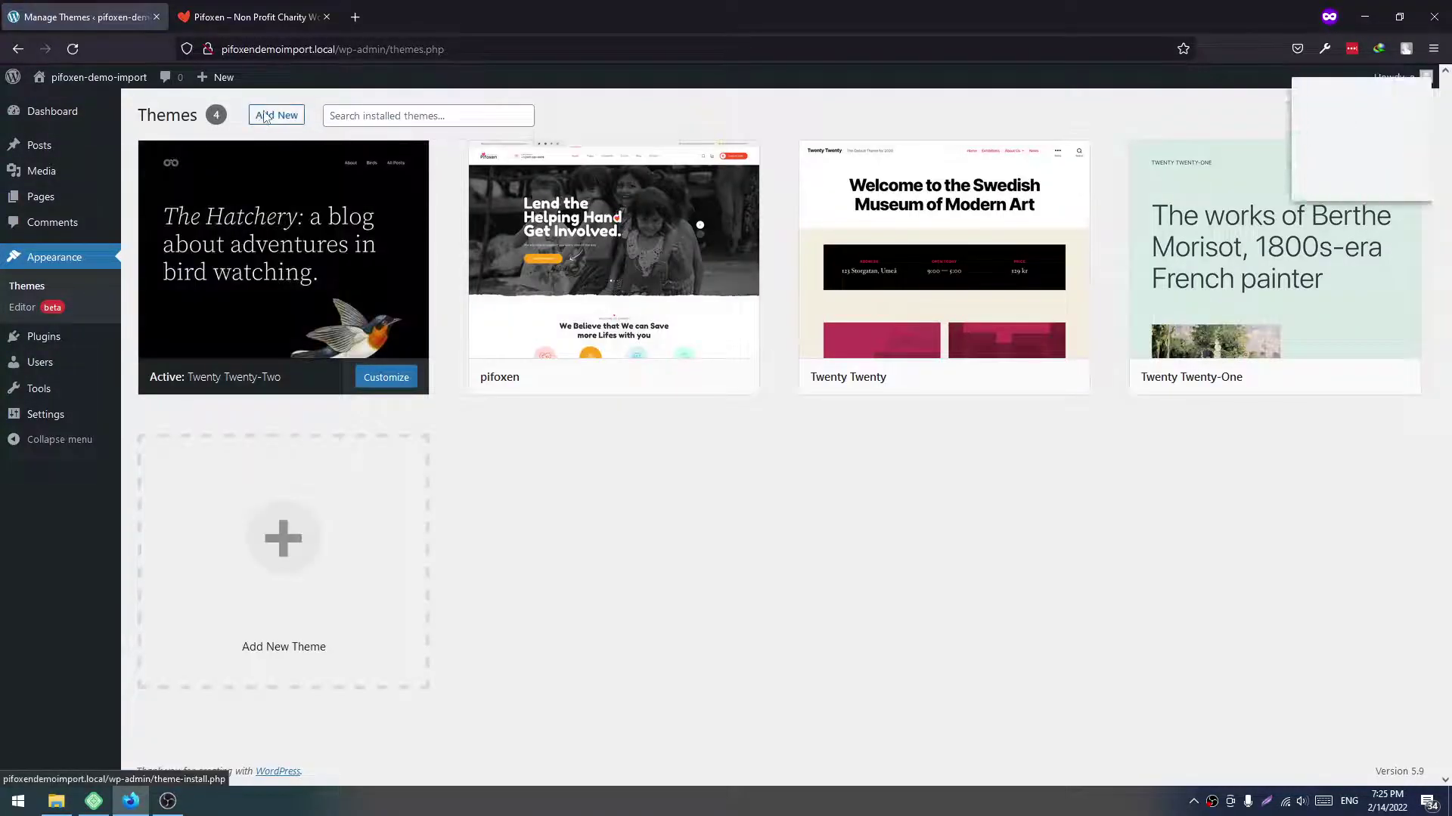
pyautogui.click(265, 116)
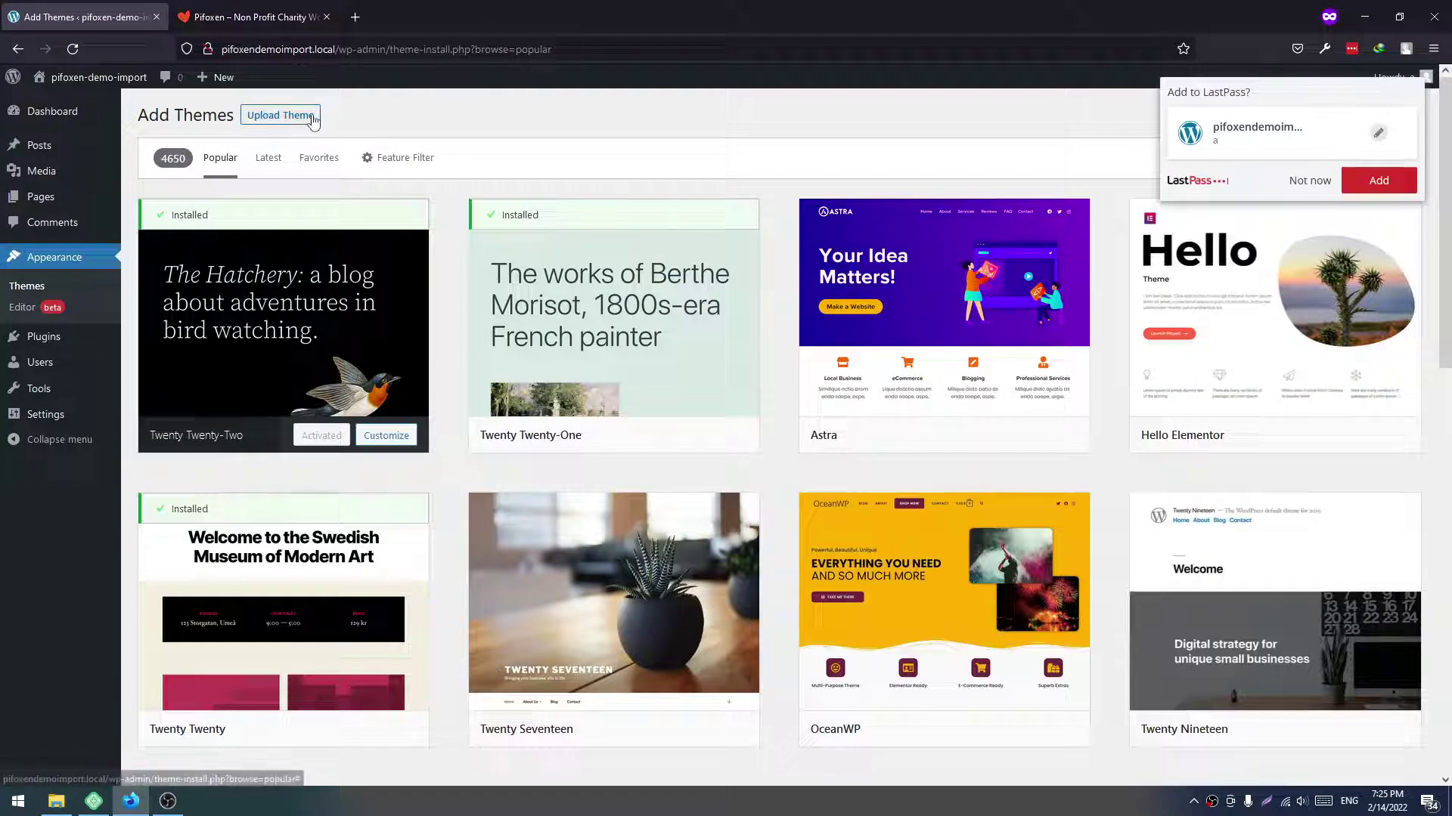
pyautogui.click(306, 120)
pyautogui.click(56, 801)
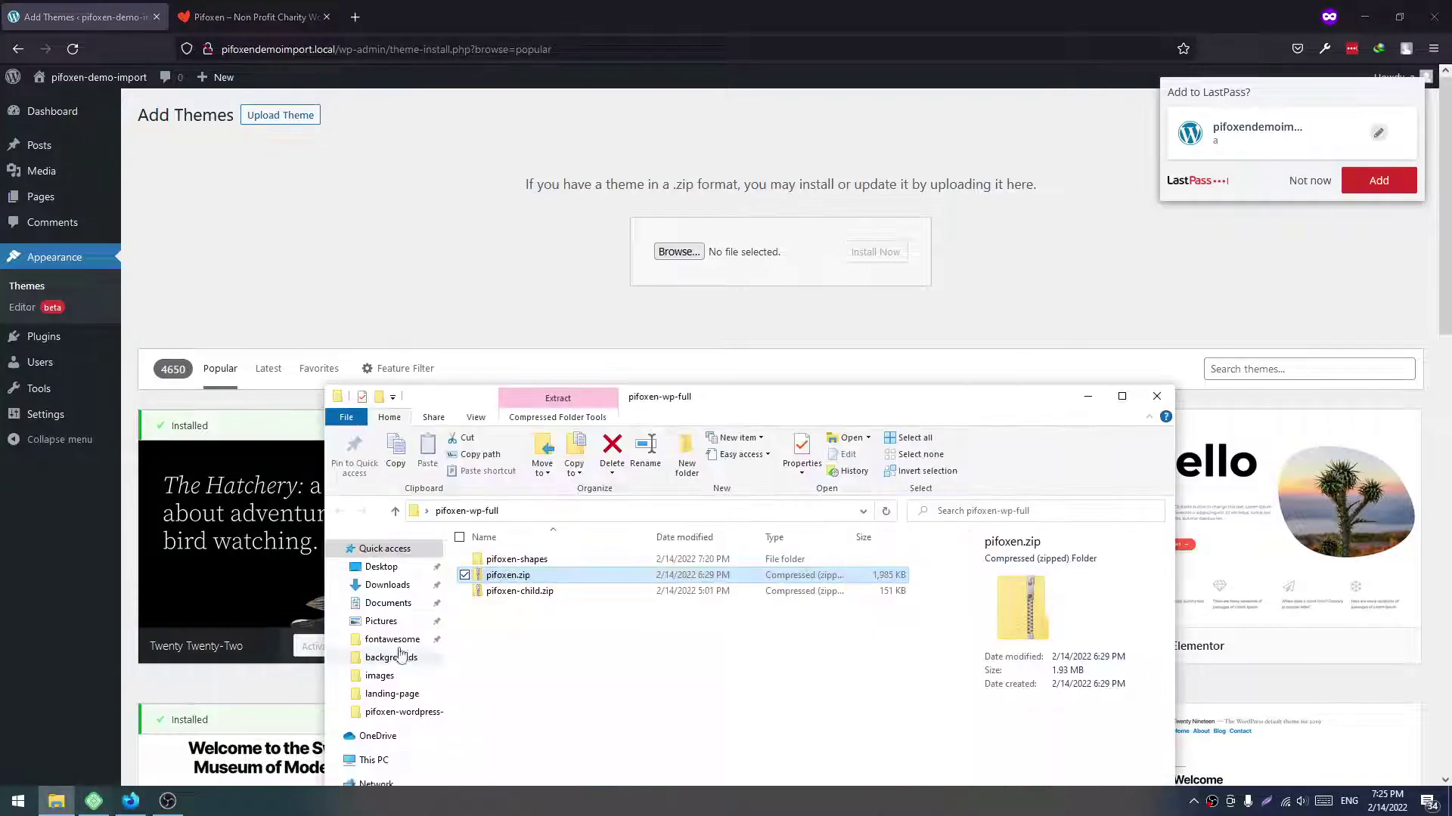
pyautogui.moveTo(530, 591); pyautogui.dragTo(718, 256)
pyautogui.click(879, 255)
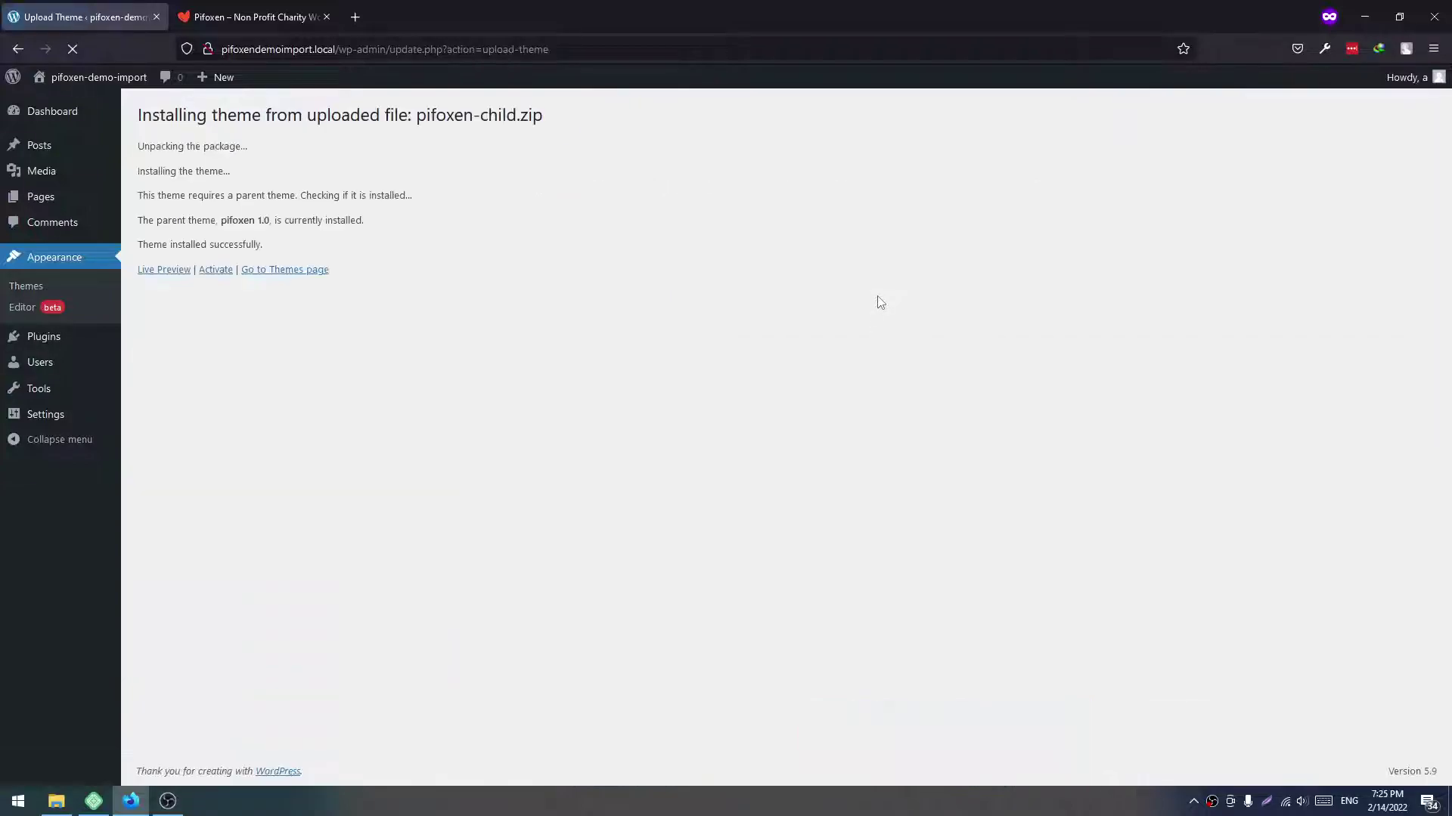
pyautogui.click(215, 271)
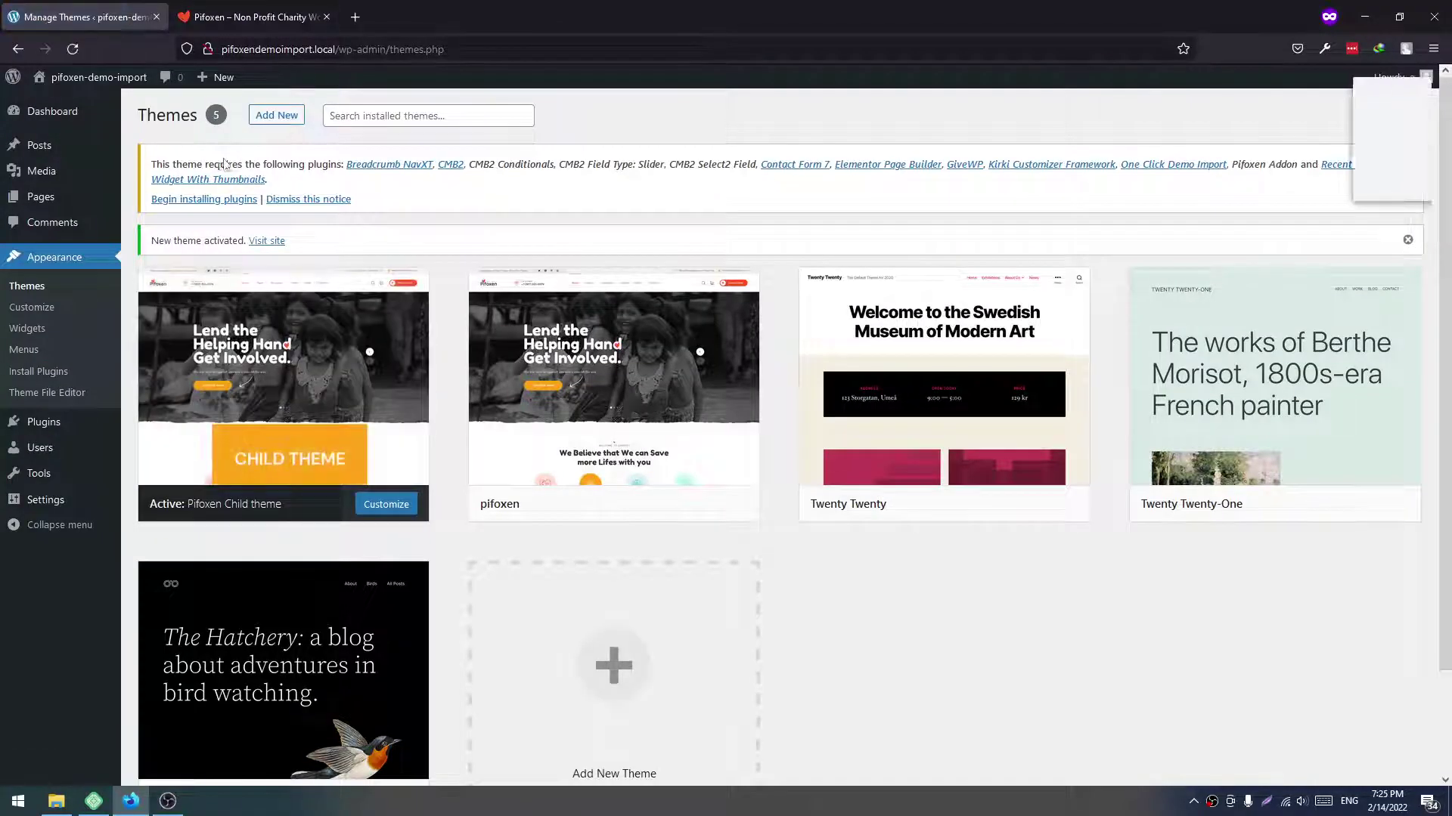
# - Bulk-install all 12 required plugins from the 'Begin installing plugins' list
pyautogui.click(216, 200)
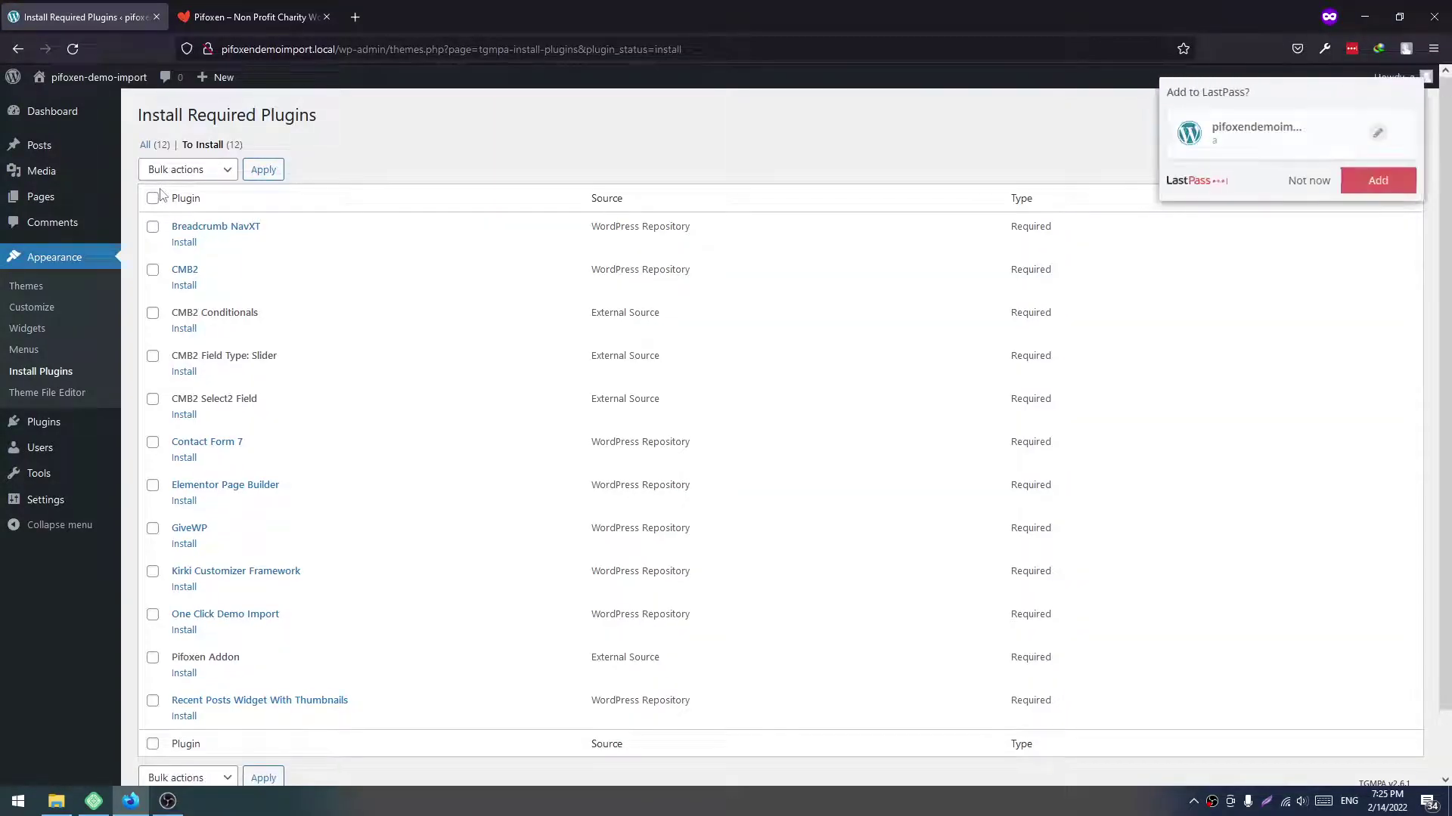
pyautogui.click(153, 198)
pyautogui.click(190, 169)
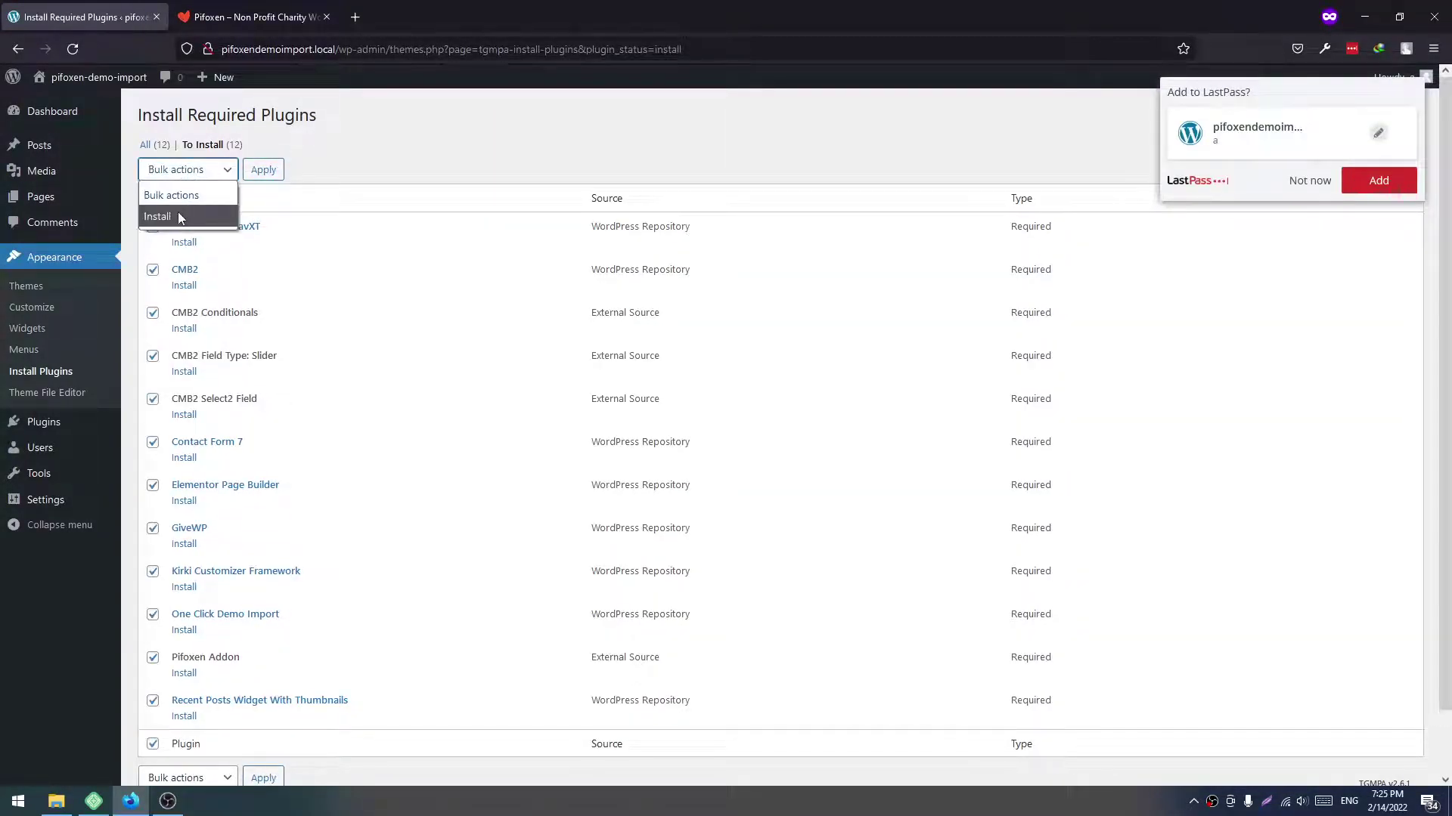
pyautogui.click(180, 219)
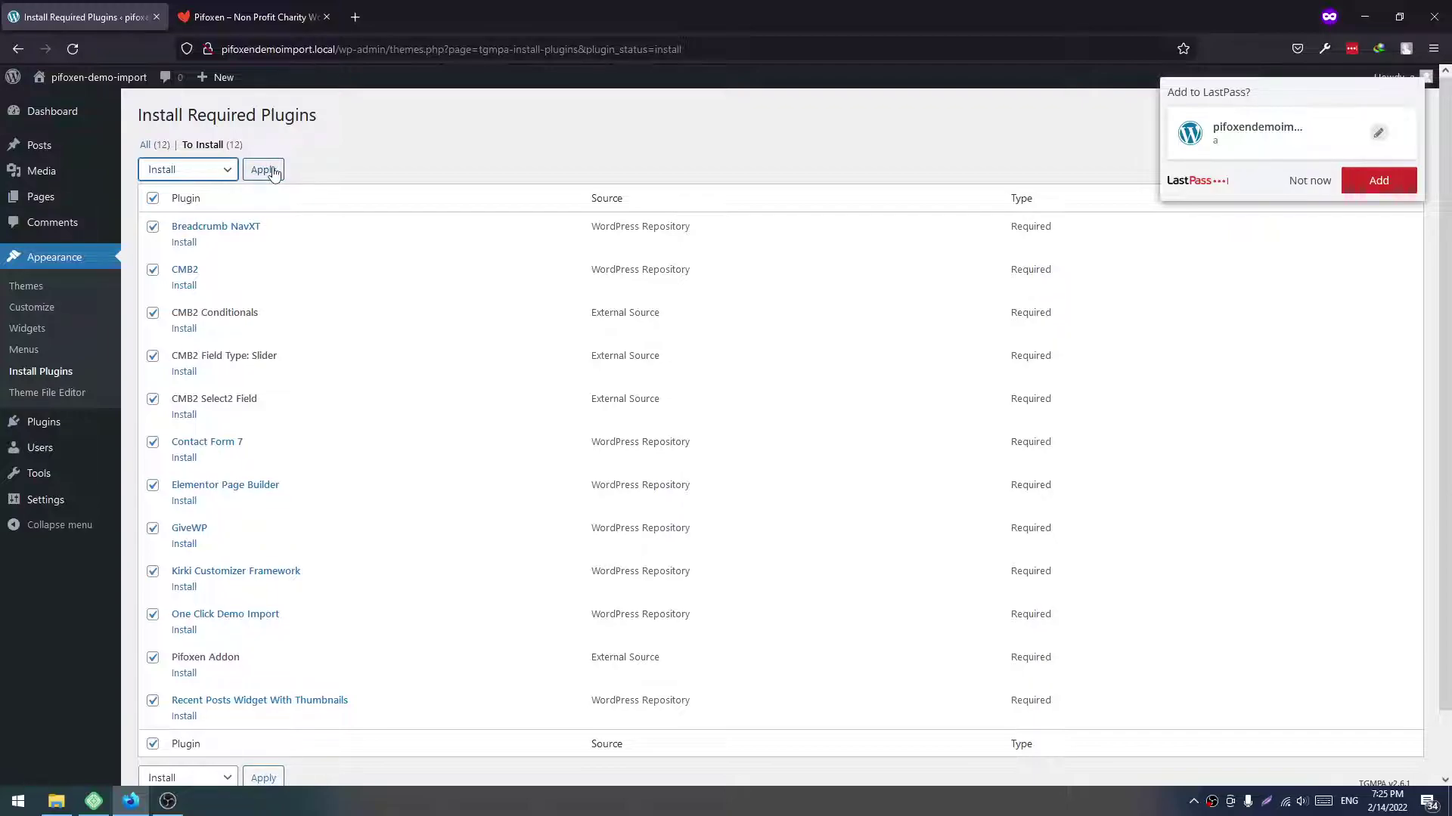
pyautogui.click(273, 171)
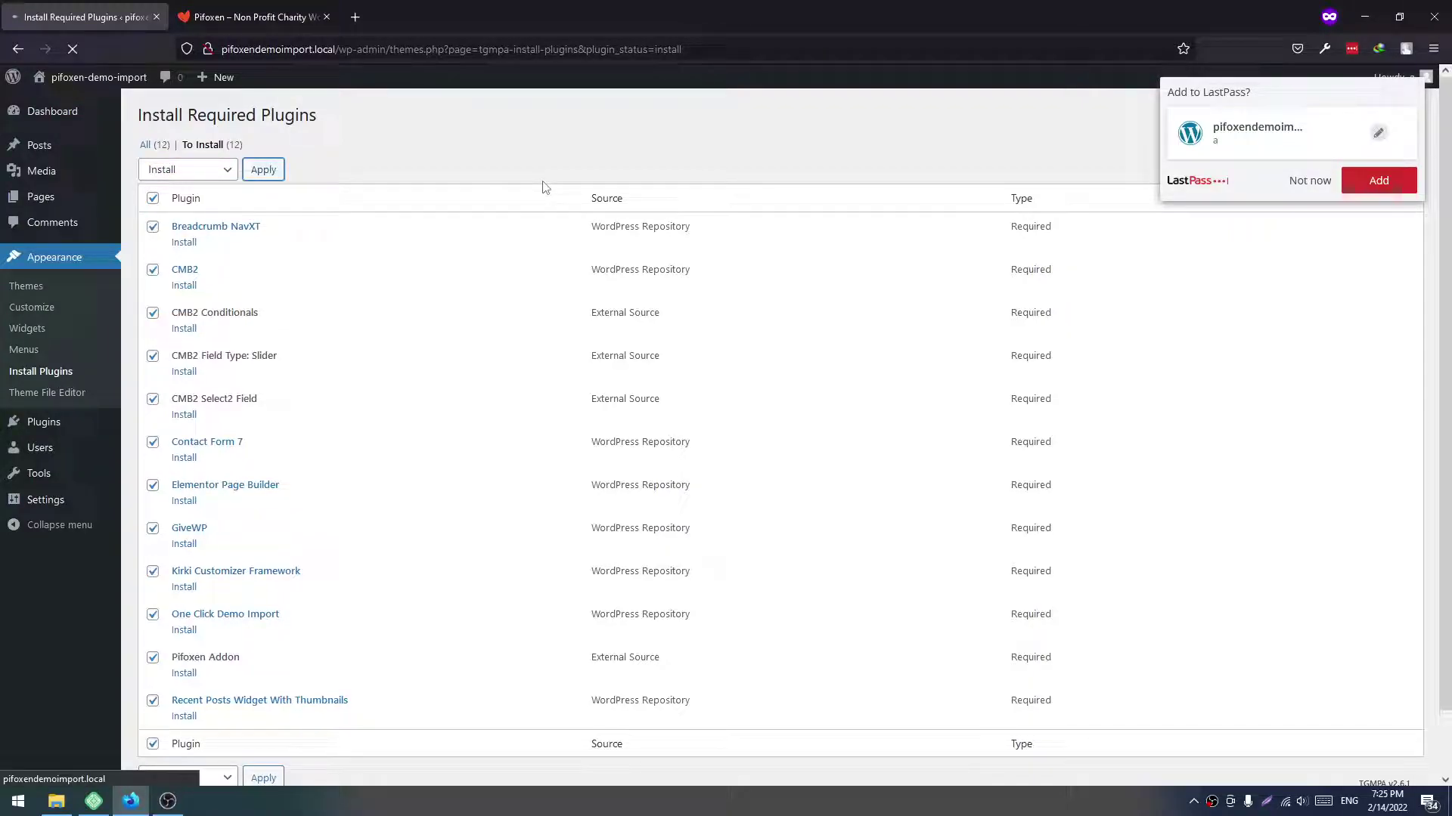
# - Scroll through the installation results and briefly check the local site in the Local app
pyautogui.scroll(-2, 464, 272)
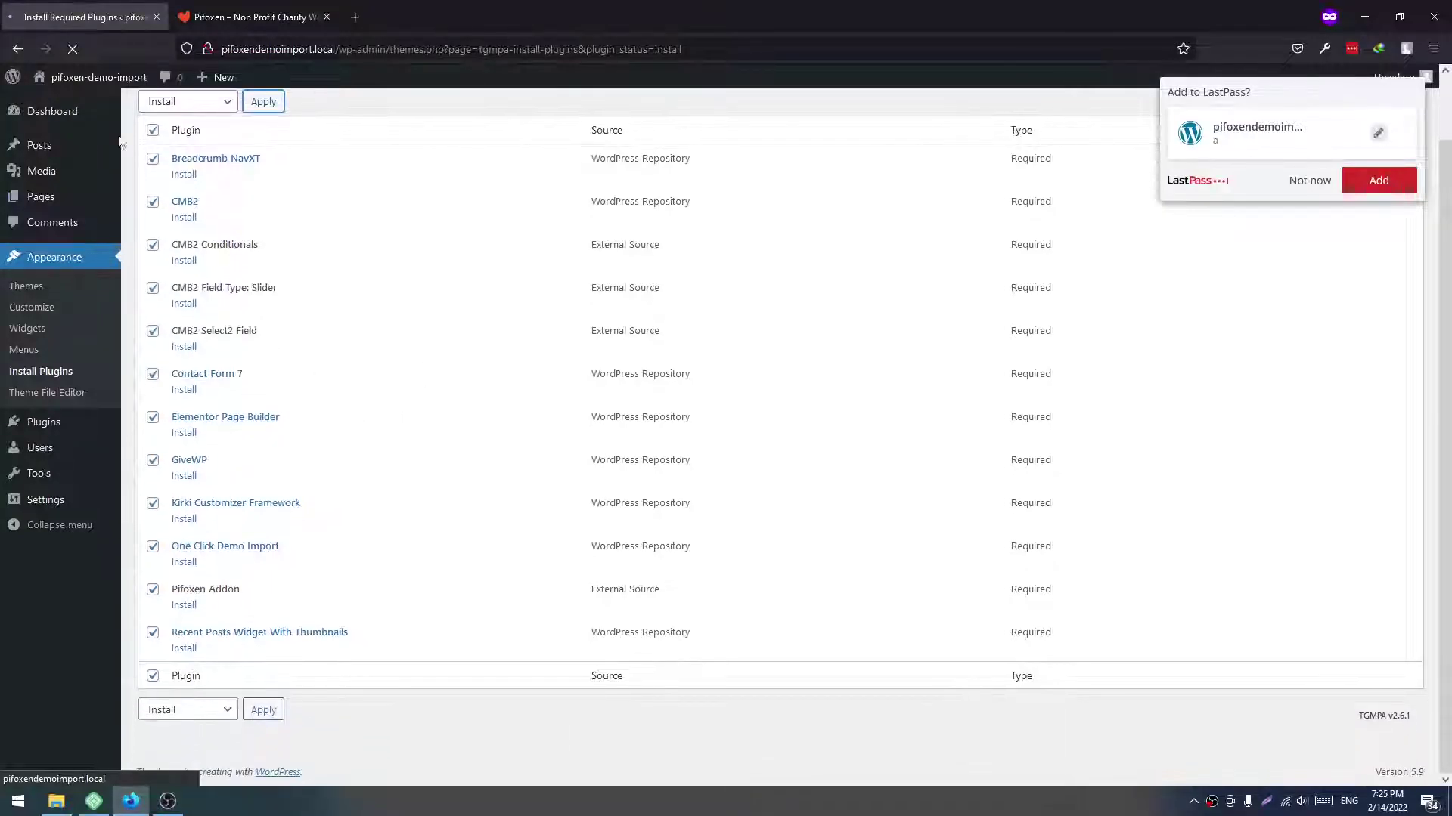
pyautogui.click(93, 800)
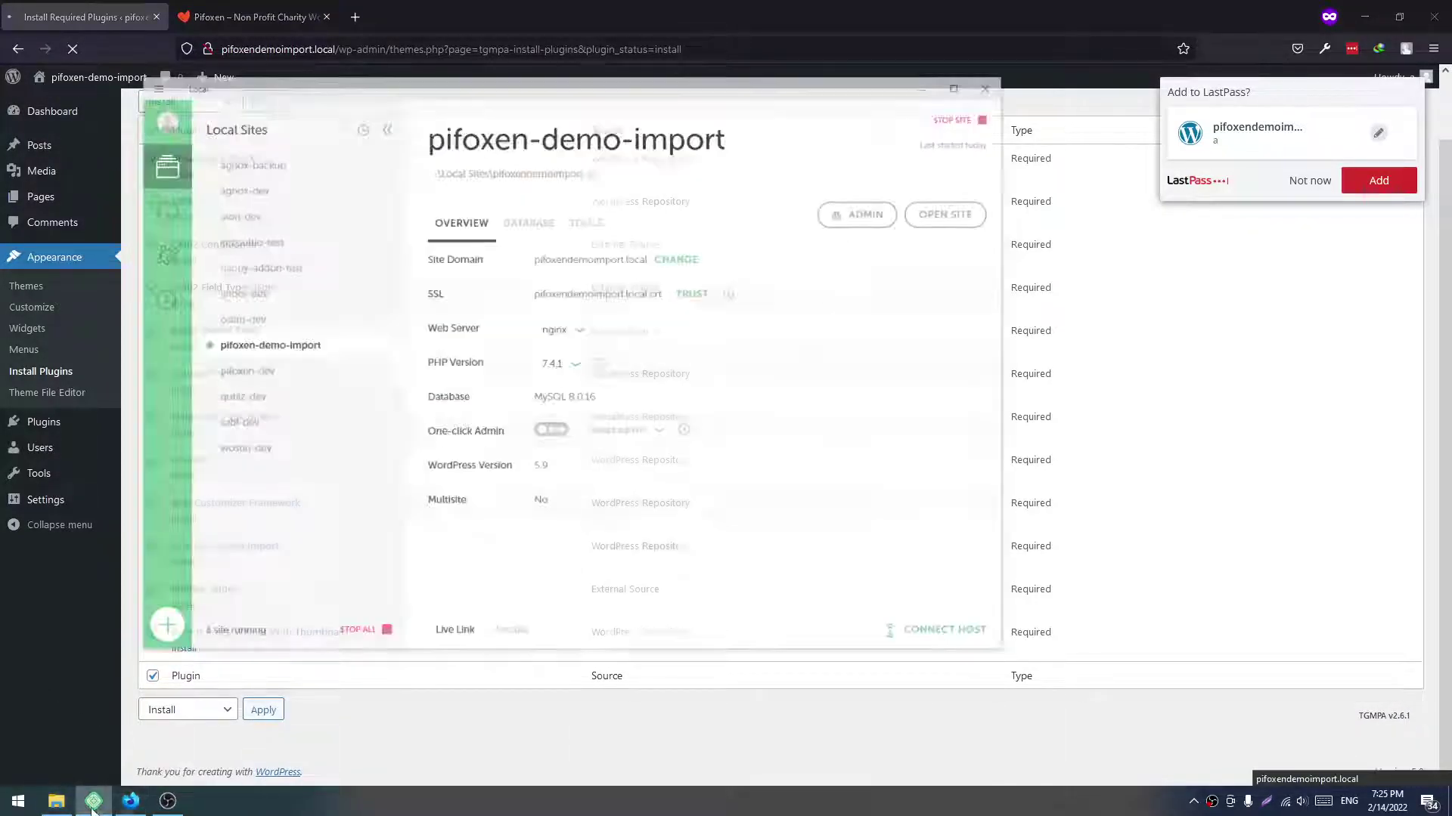
pyautogui.click(94, 800)
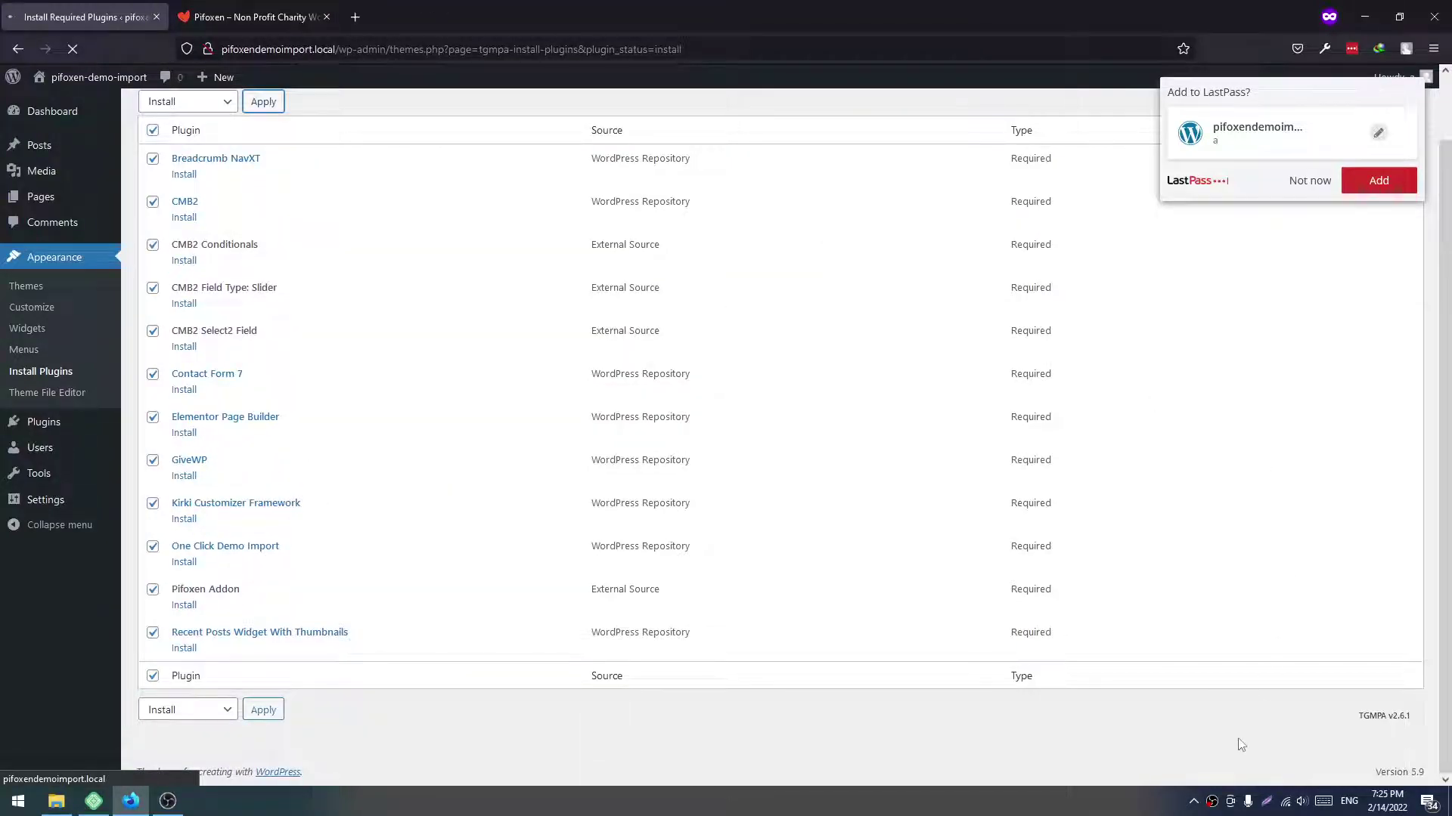
pyautogui.click(1209, 802)
pyautogui.click(1211, 802)
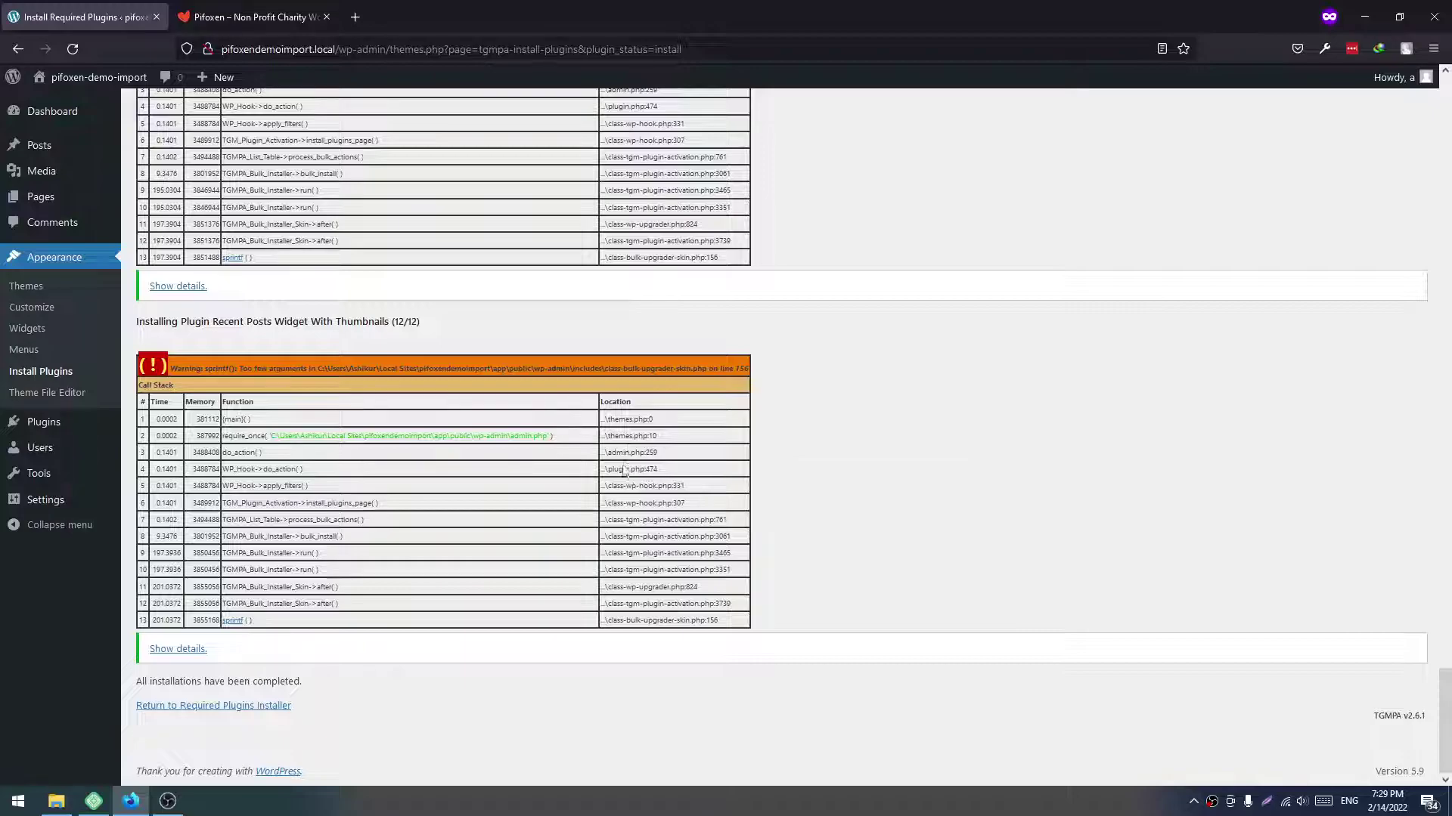
# - Bulk-activate every installed plugin from the Required Plugins Installer list
pyautogui.click(265, 710)
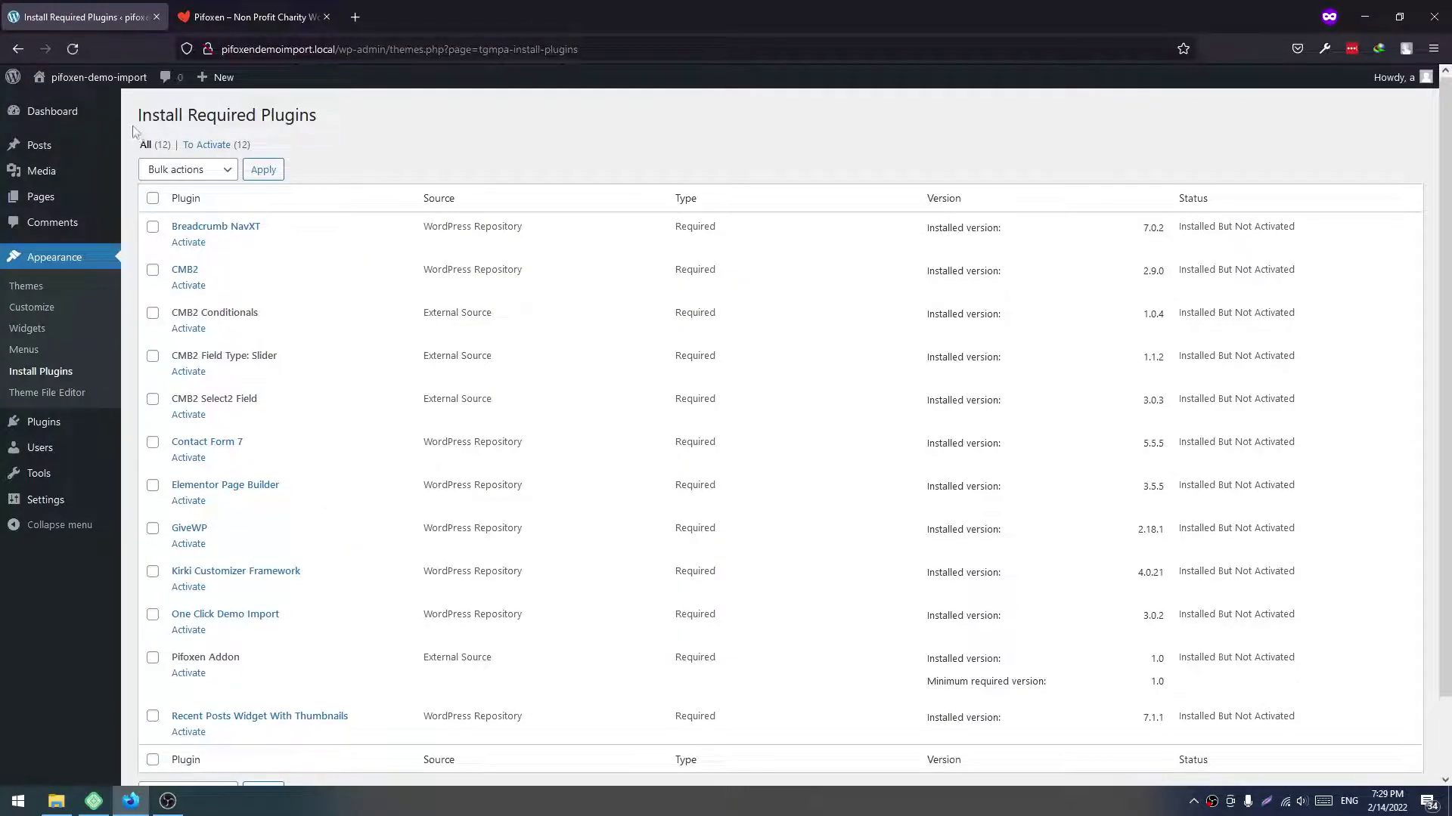
pyautogui.click(152, 199)
pyautogui.click(181, 169)
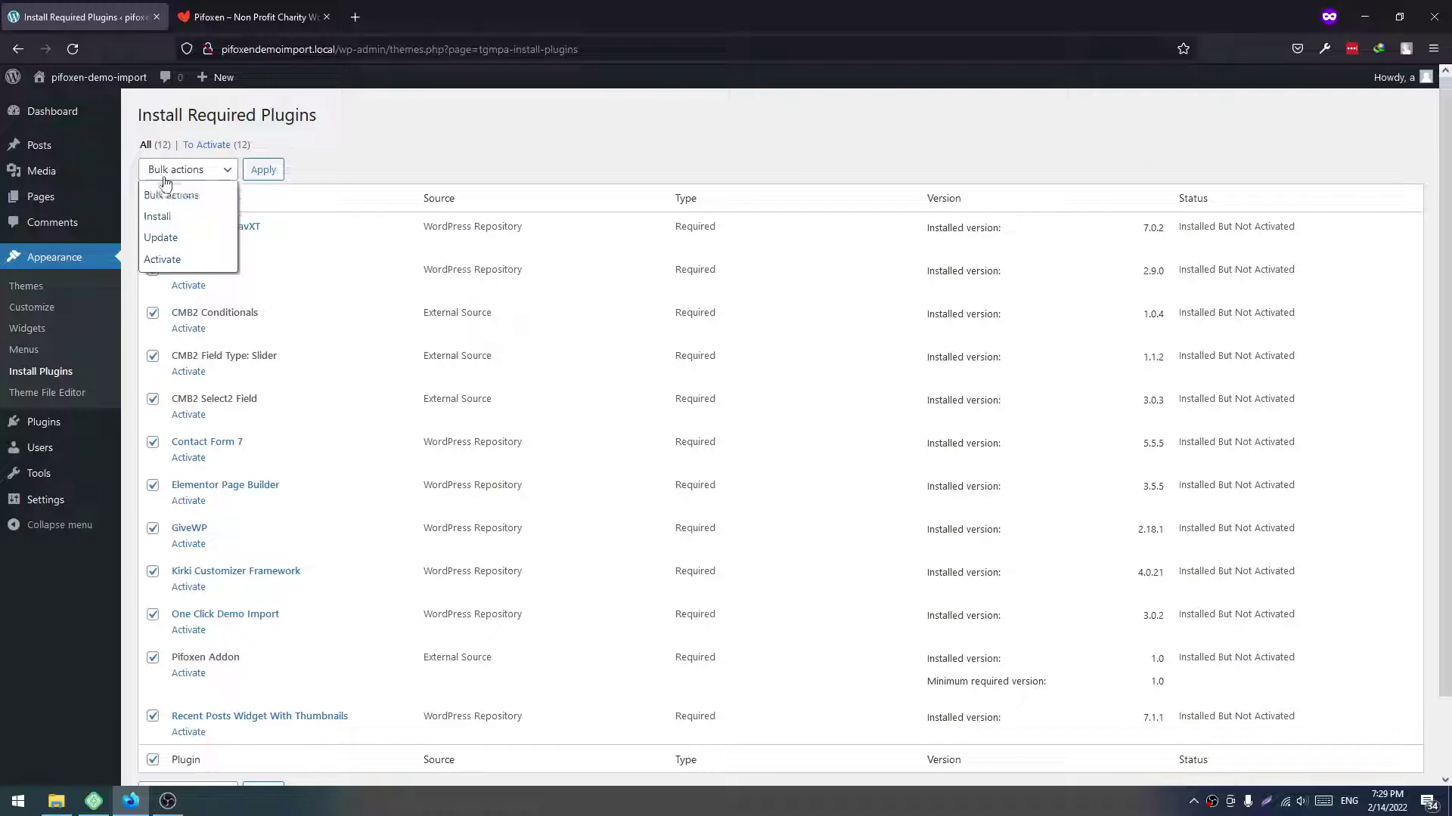
pyautogui.click(162, 259)
pyautogui.click(253, 174)
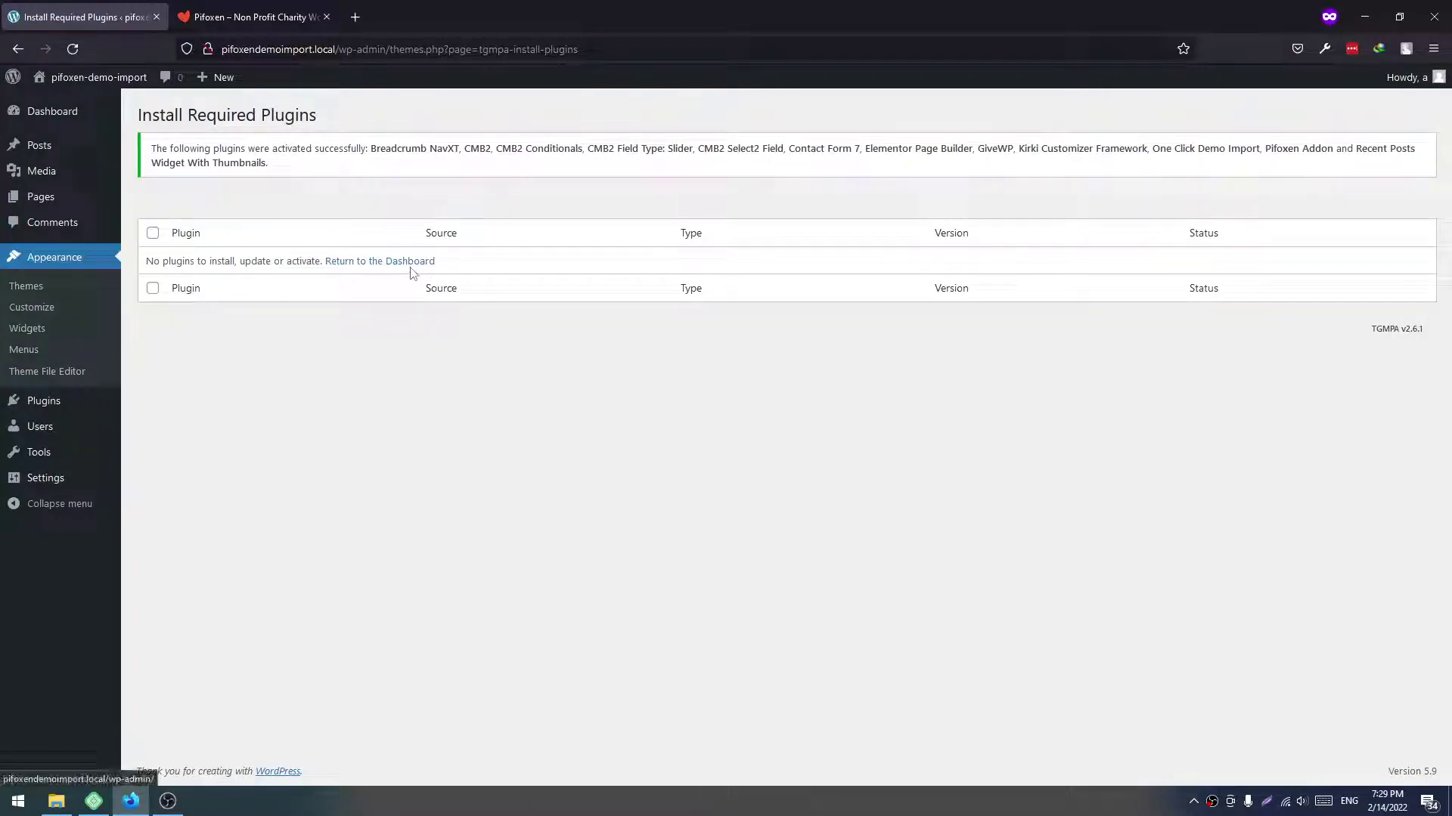
pyautogui.click(410, 266)
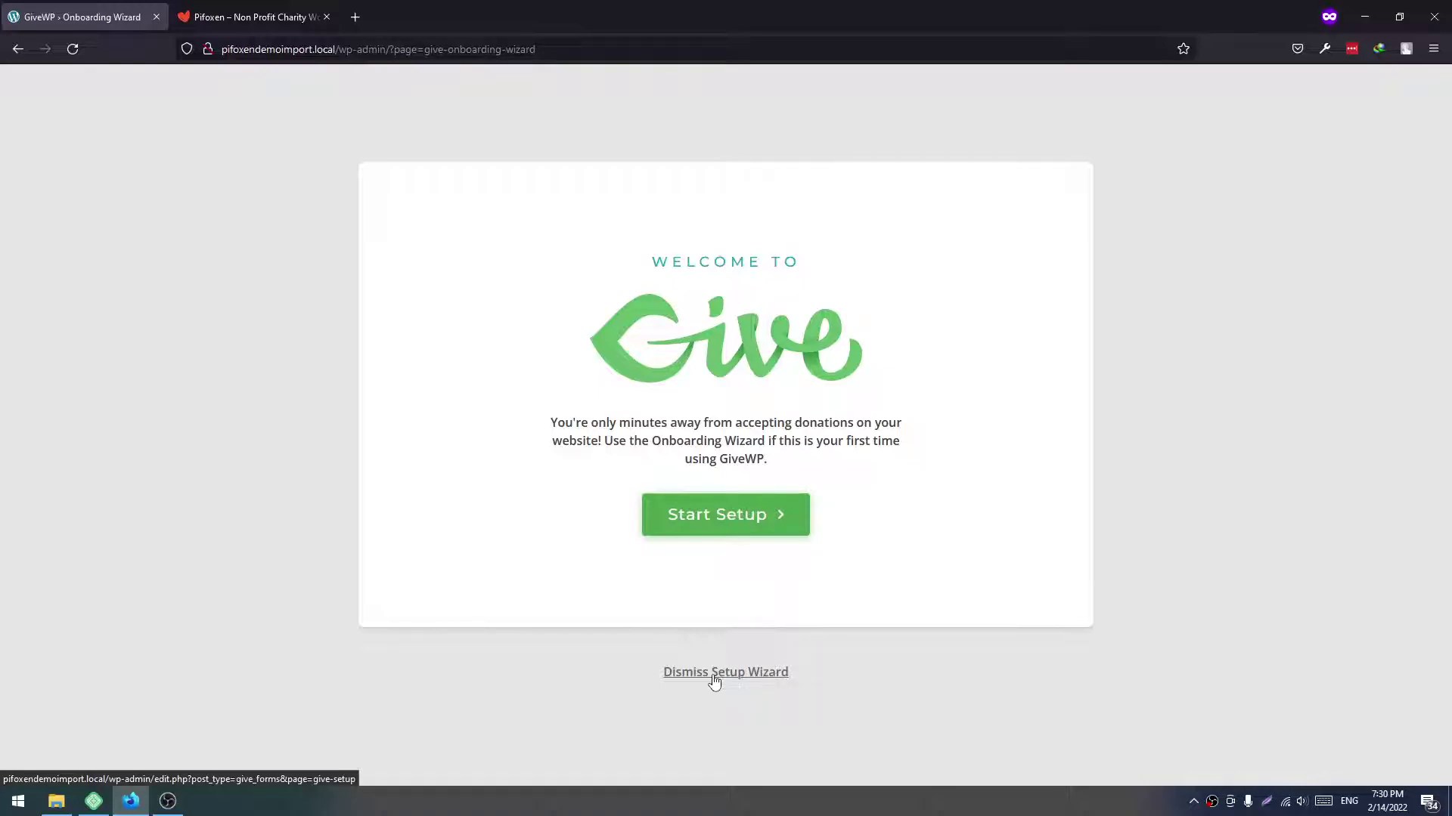
# - Skip the GiveWP setup wizard and go to Appearance > Import Demo Data
pyautogui.click(715, 682)
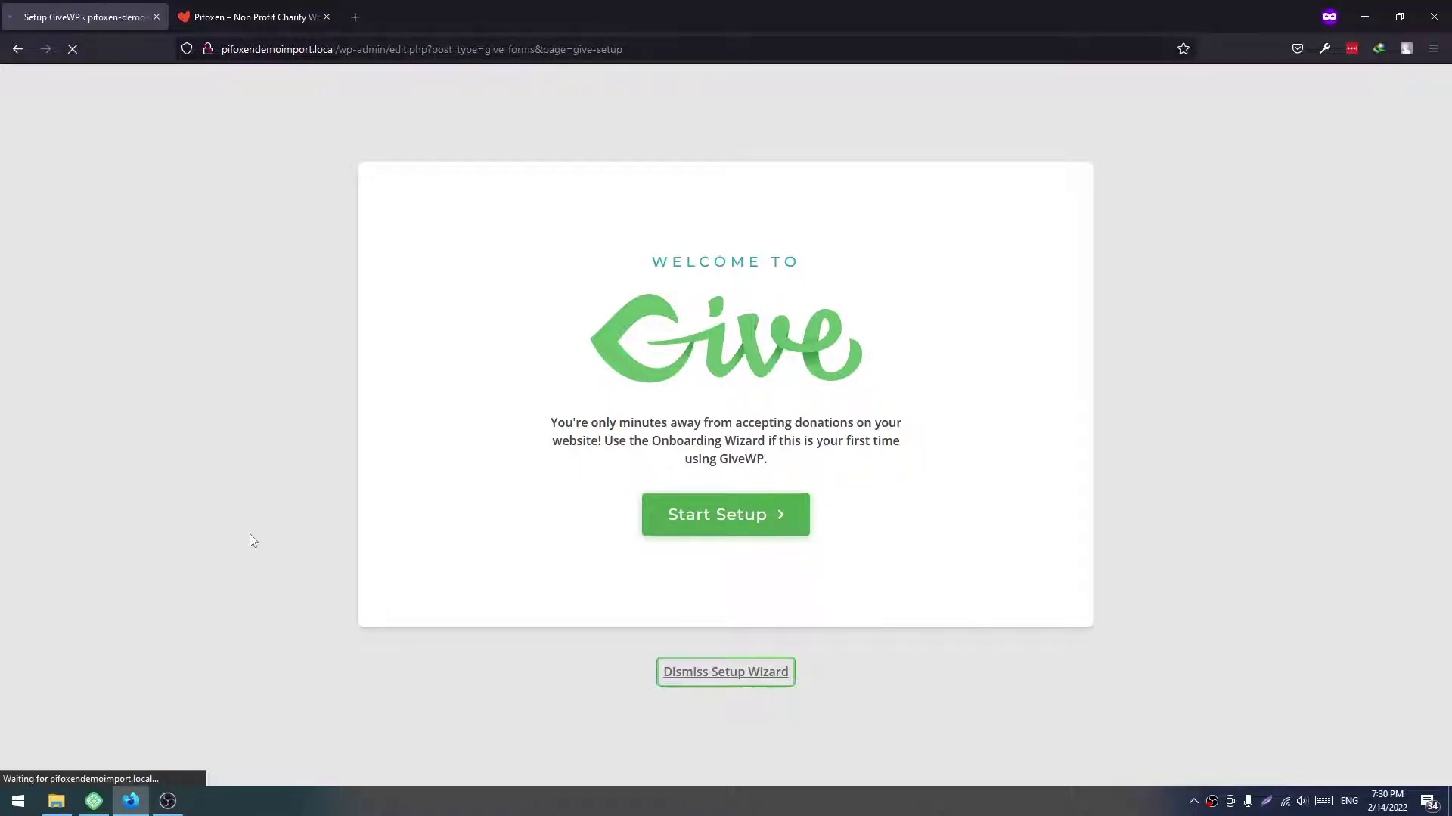
pyautogui.scroll(-5, 95, 658)
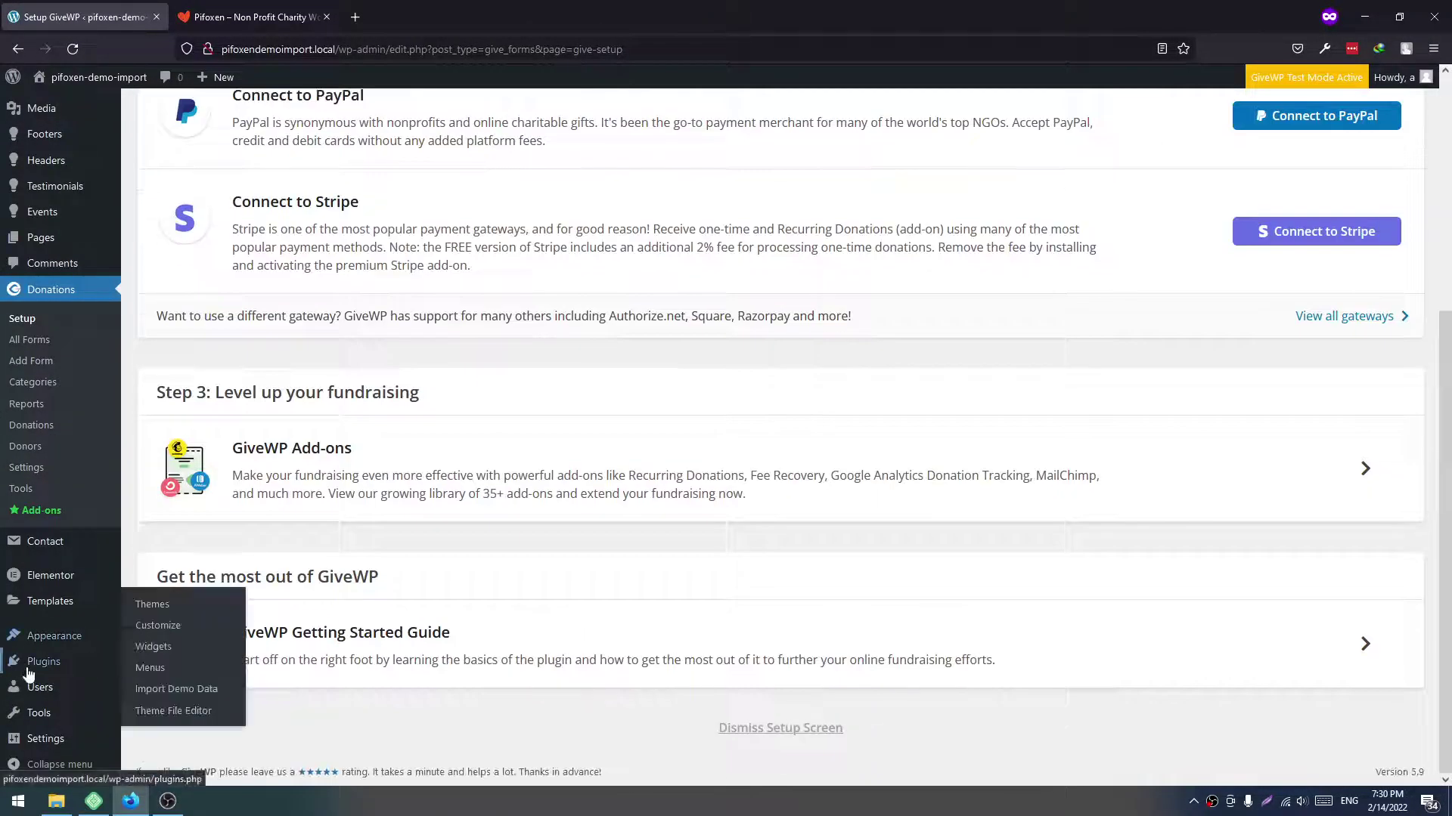
pyautogui.moveTo(61, 636)
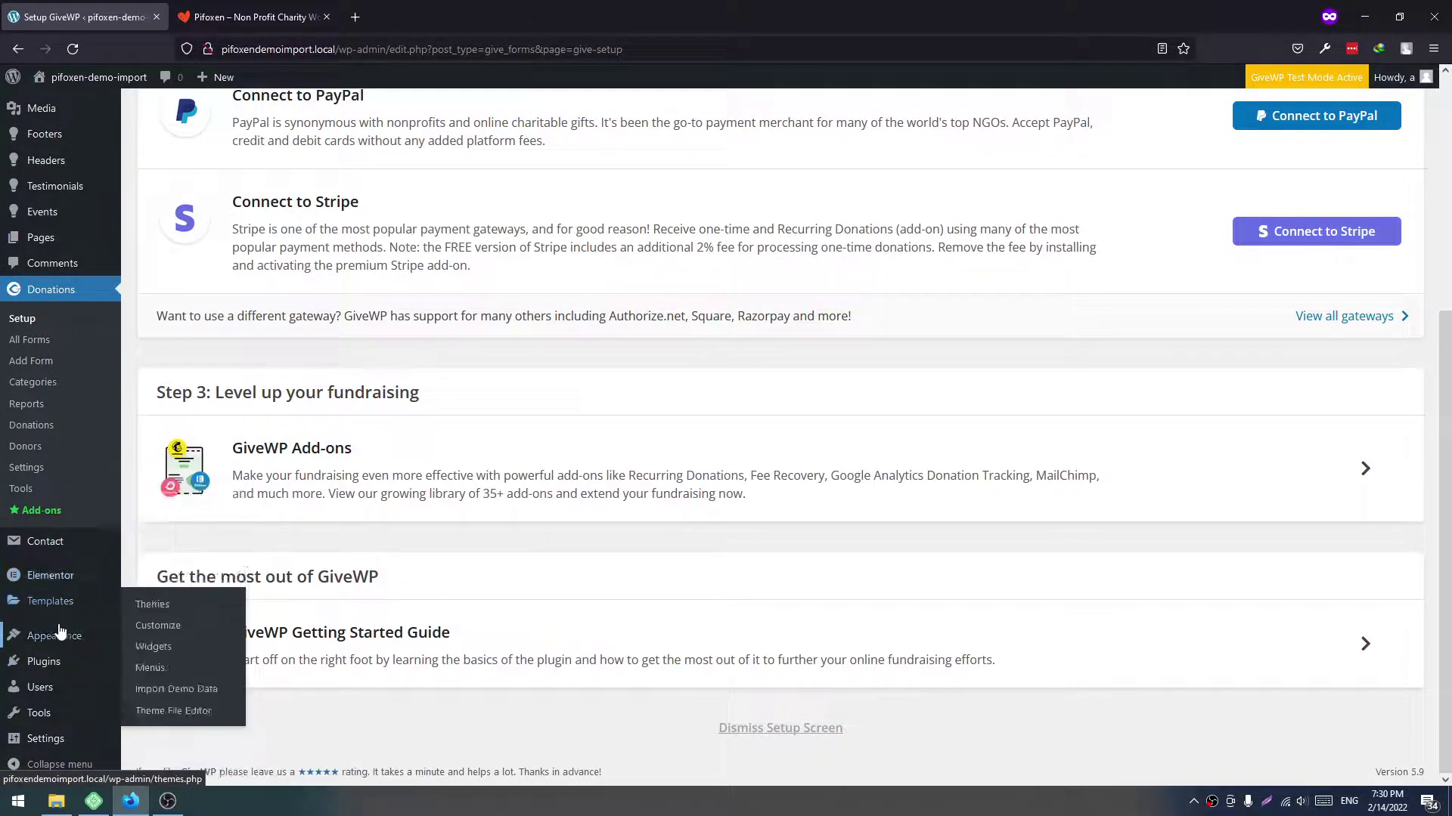
pyautogui.click(170, 691)
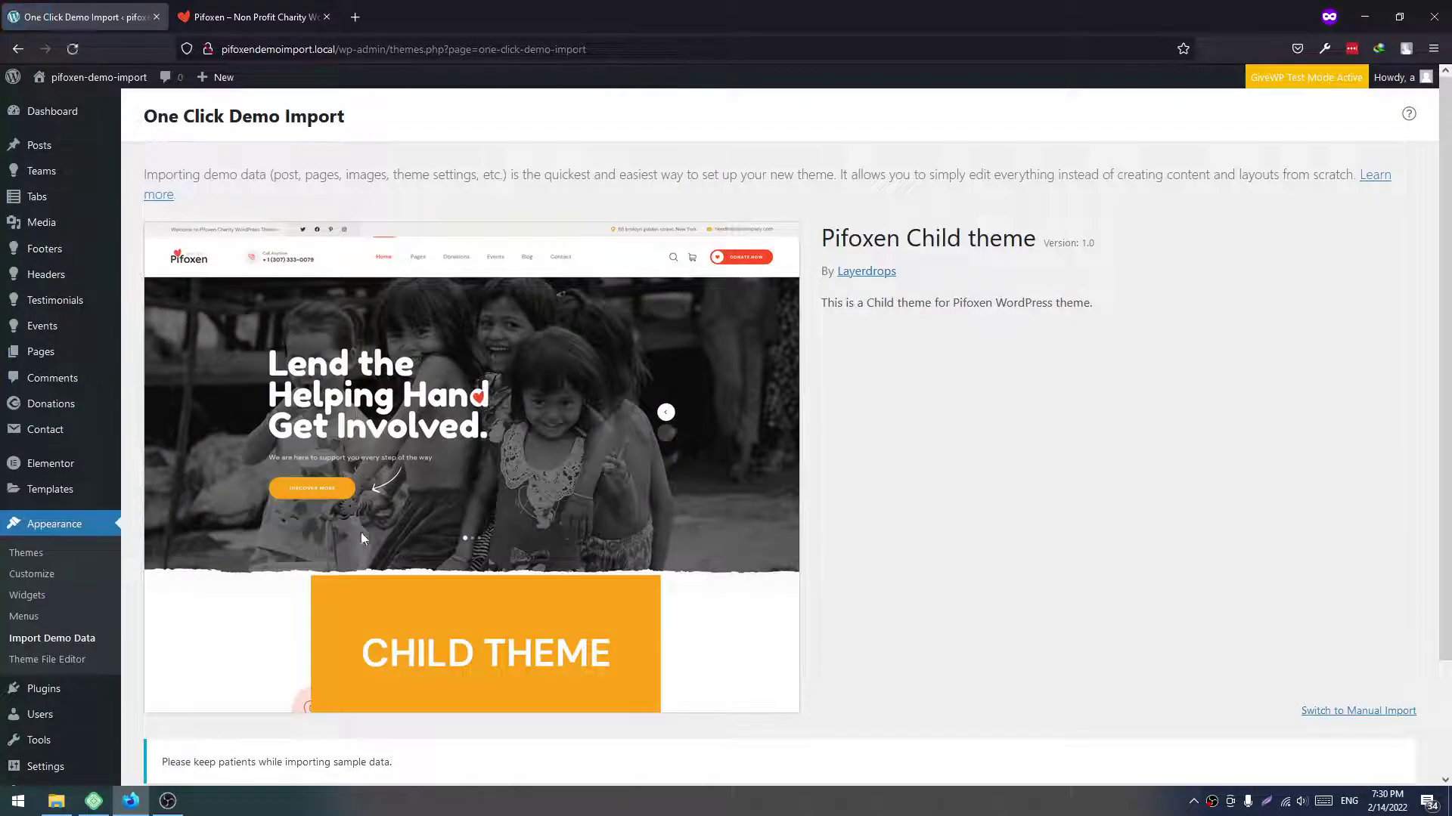
# - Start the Pifoxen demo import with the Import Demo Data button
pyautogui.scroll(-3, 361, 532)
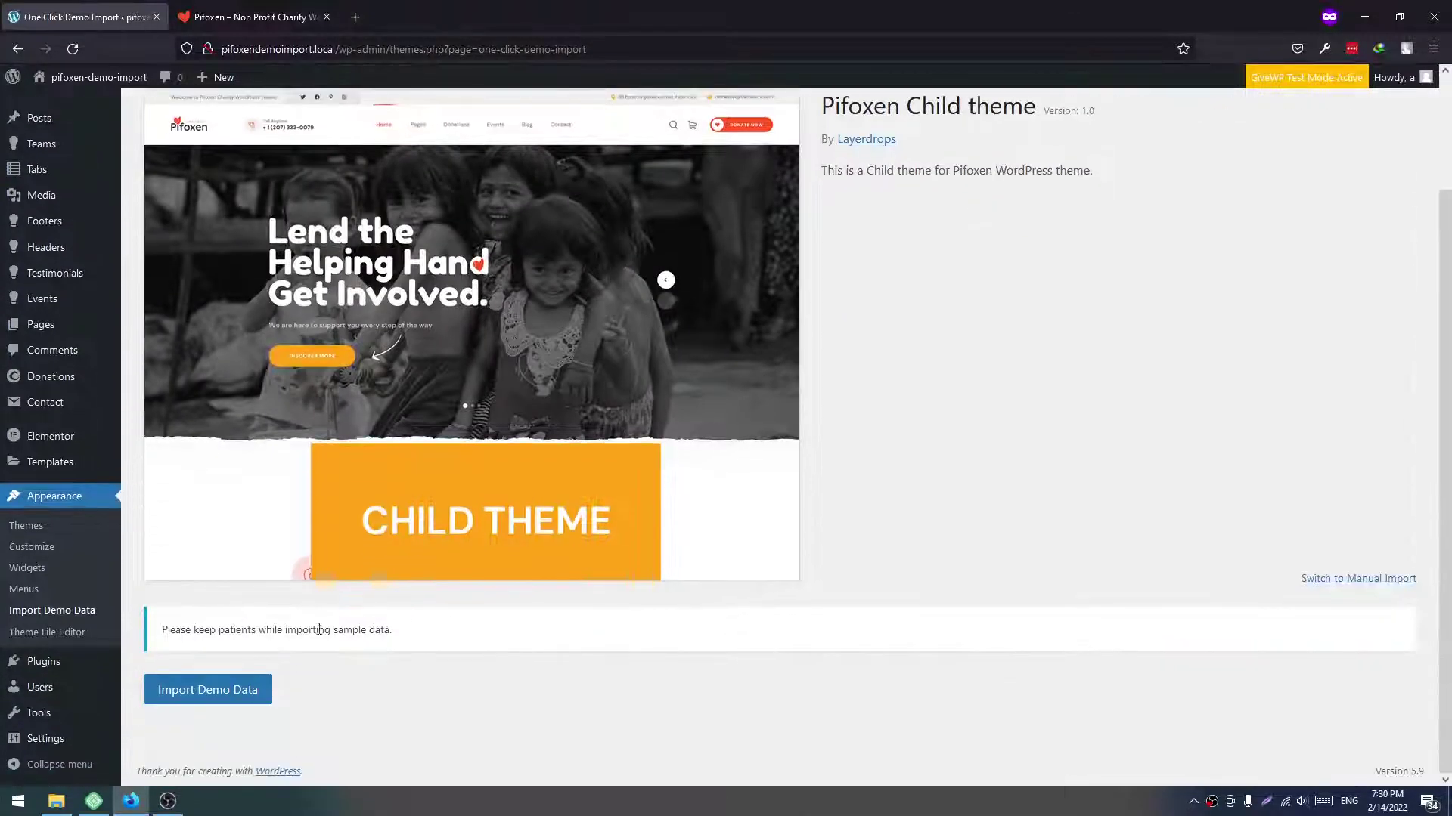
pyautogui.click(179, 697)
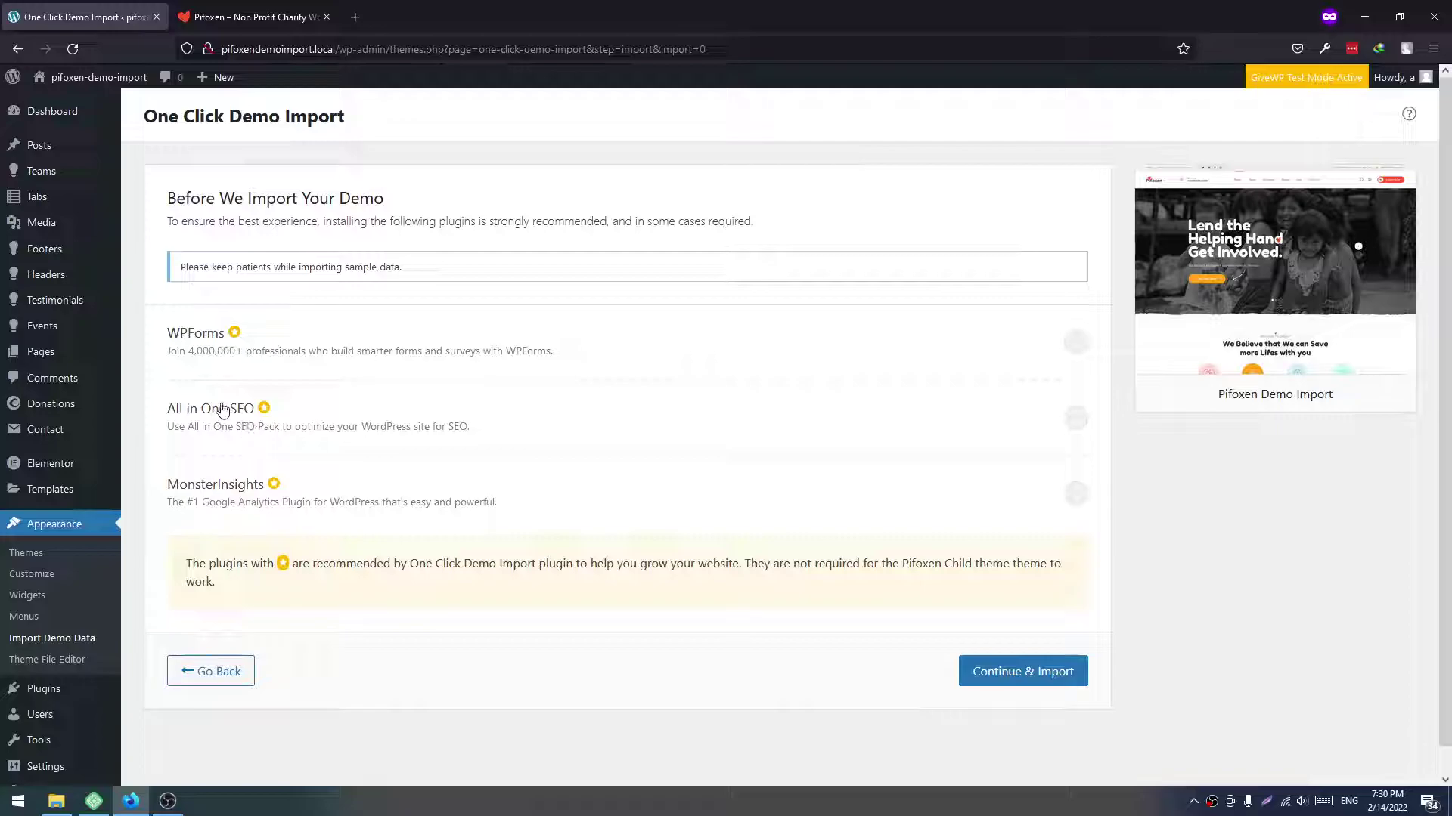
# - Confirm with Continue & Import and wait until the import shows 'Import Complete!'
pyautogui.click(991, 675)
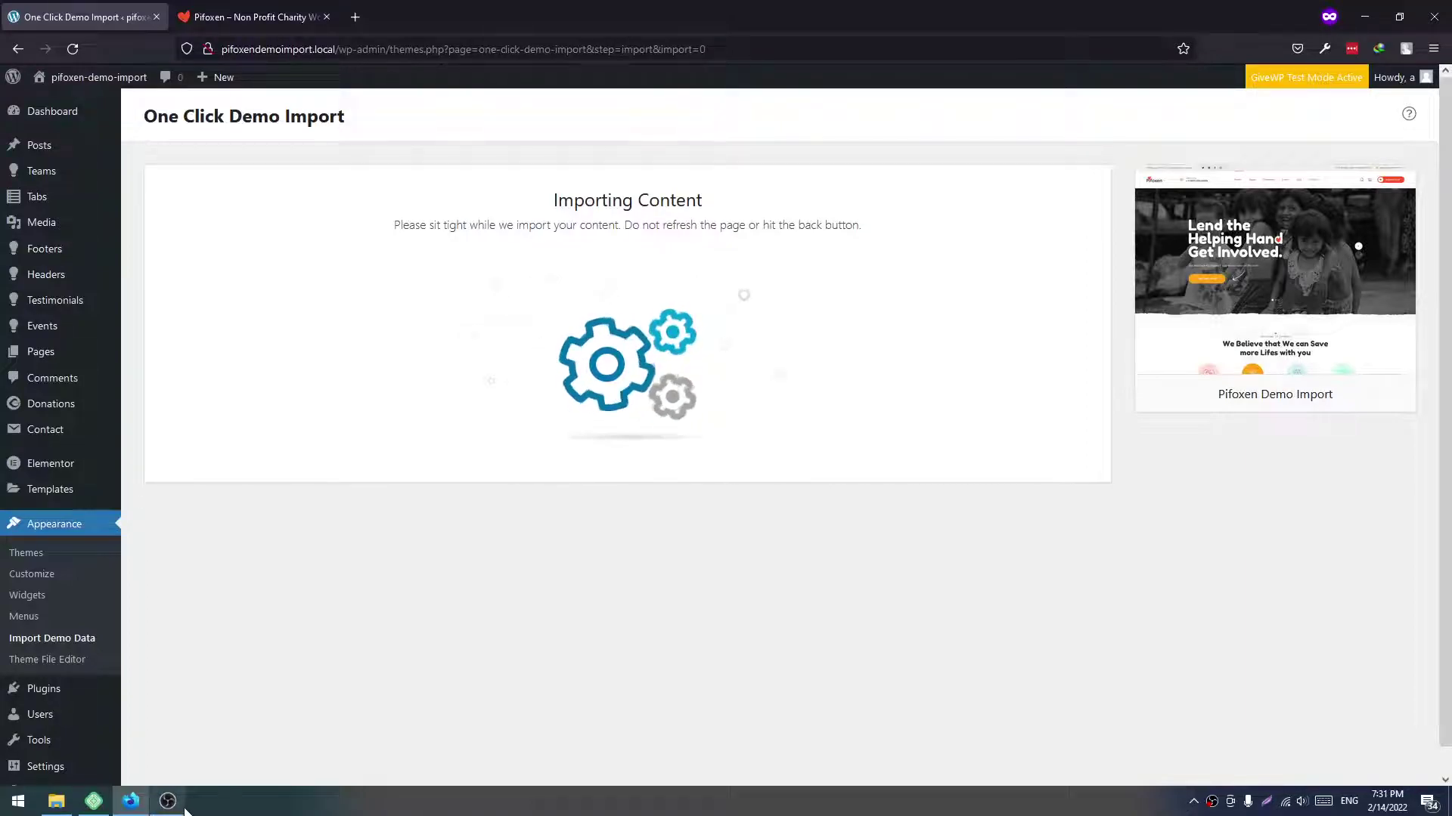
pyautogui.moveTo(180, 811)
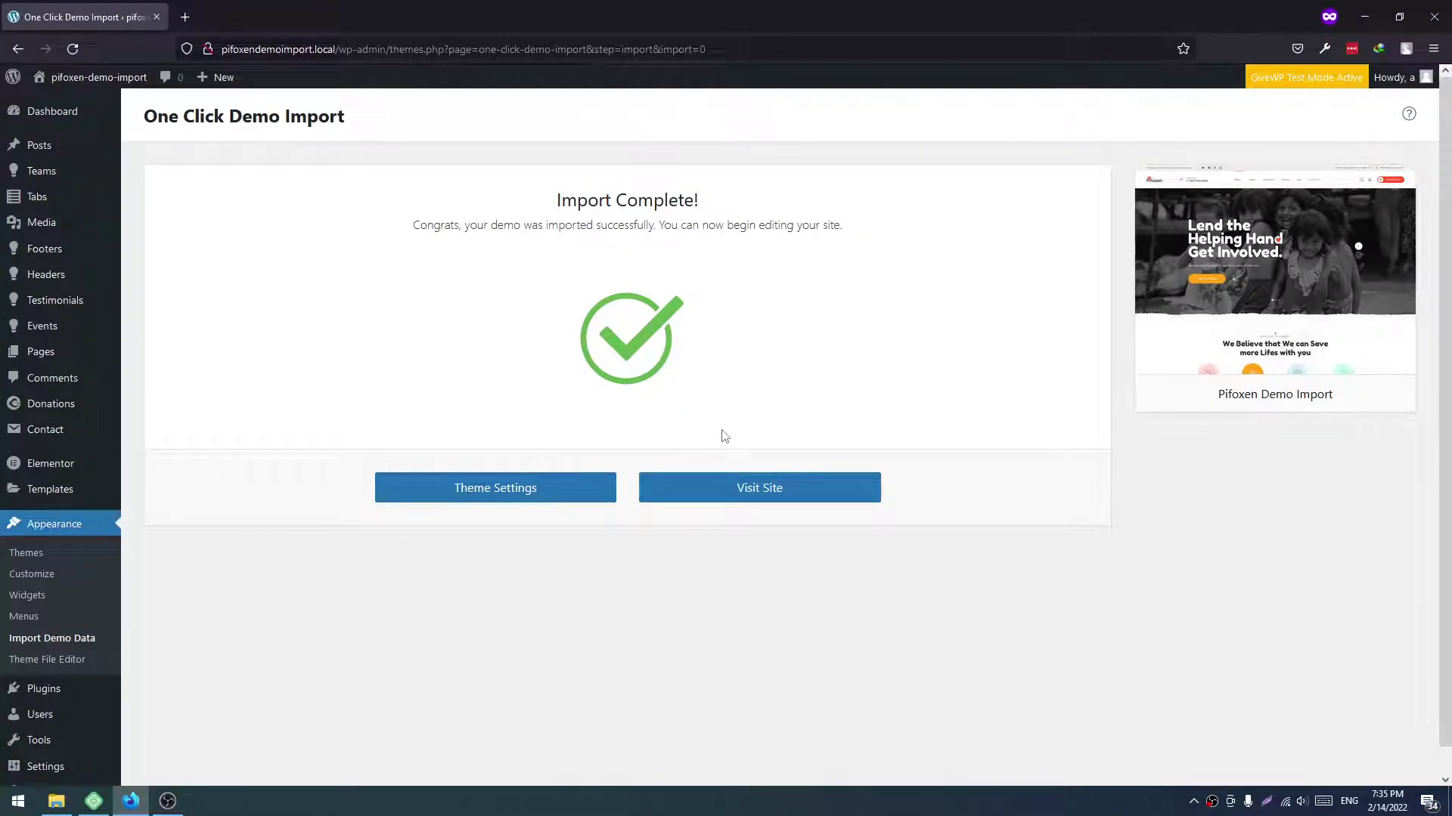
# - Visit the live site and scroll the Pifoxen homepage down to the footer and back up
pyautogui.click(797, 498)
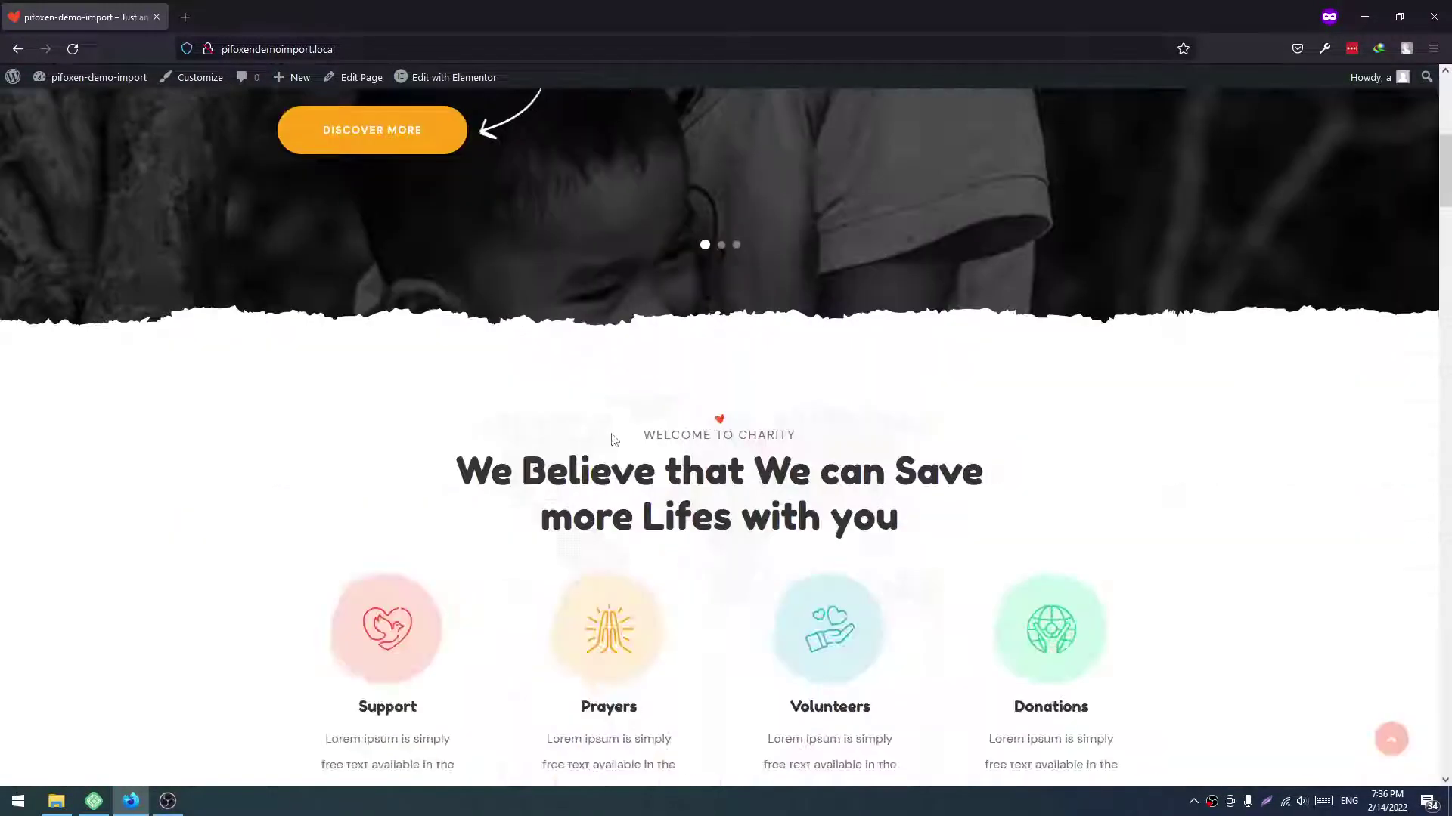
pyautogui.scroll(-10, 613, 440)
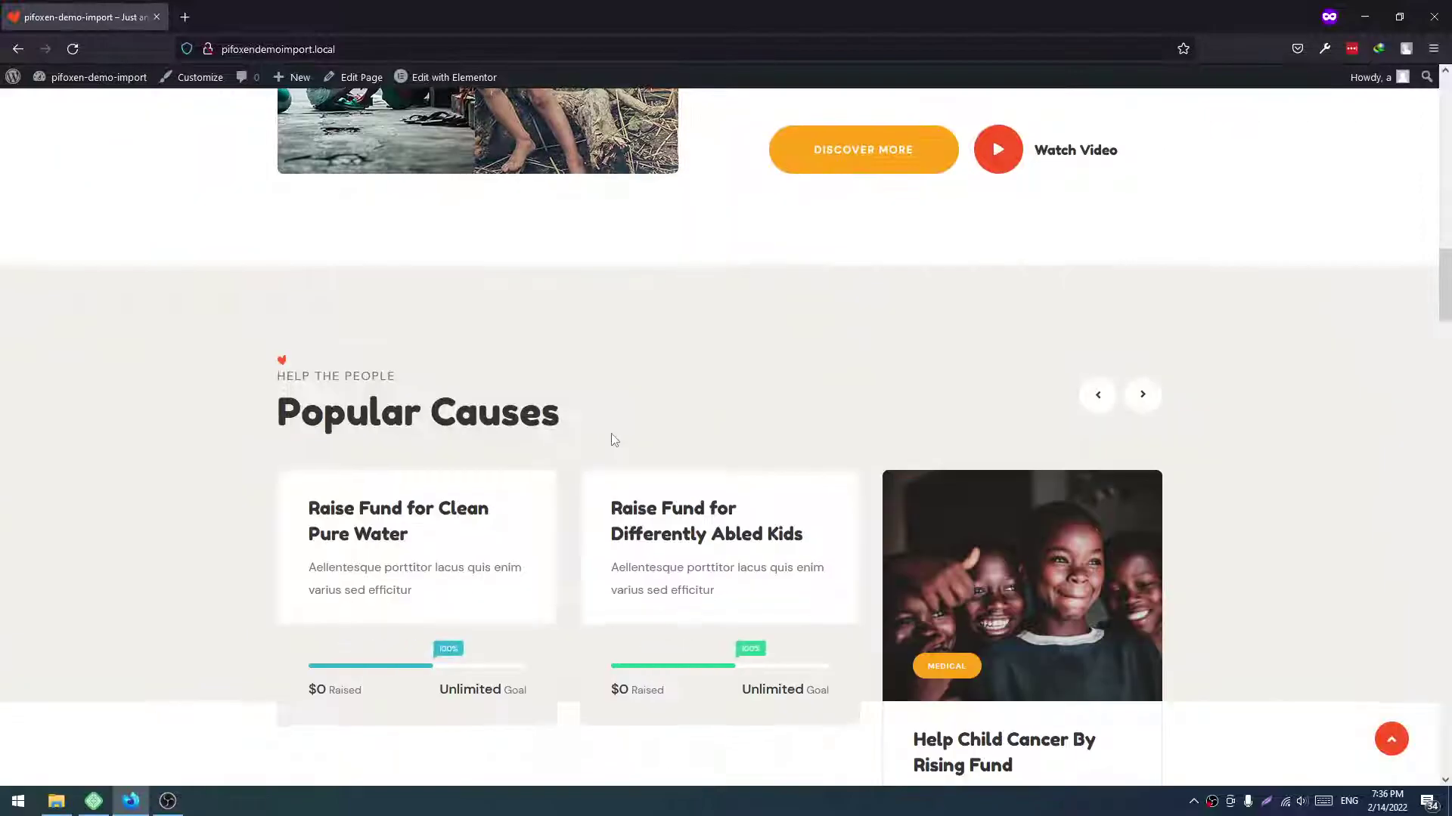
pyautogui.scroll(3, 613, 440)
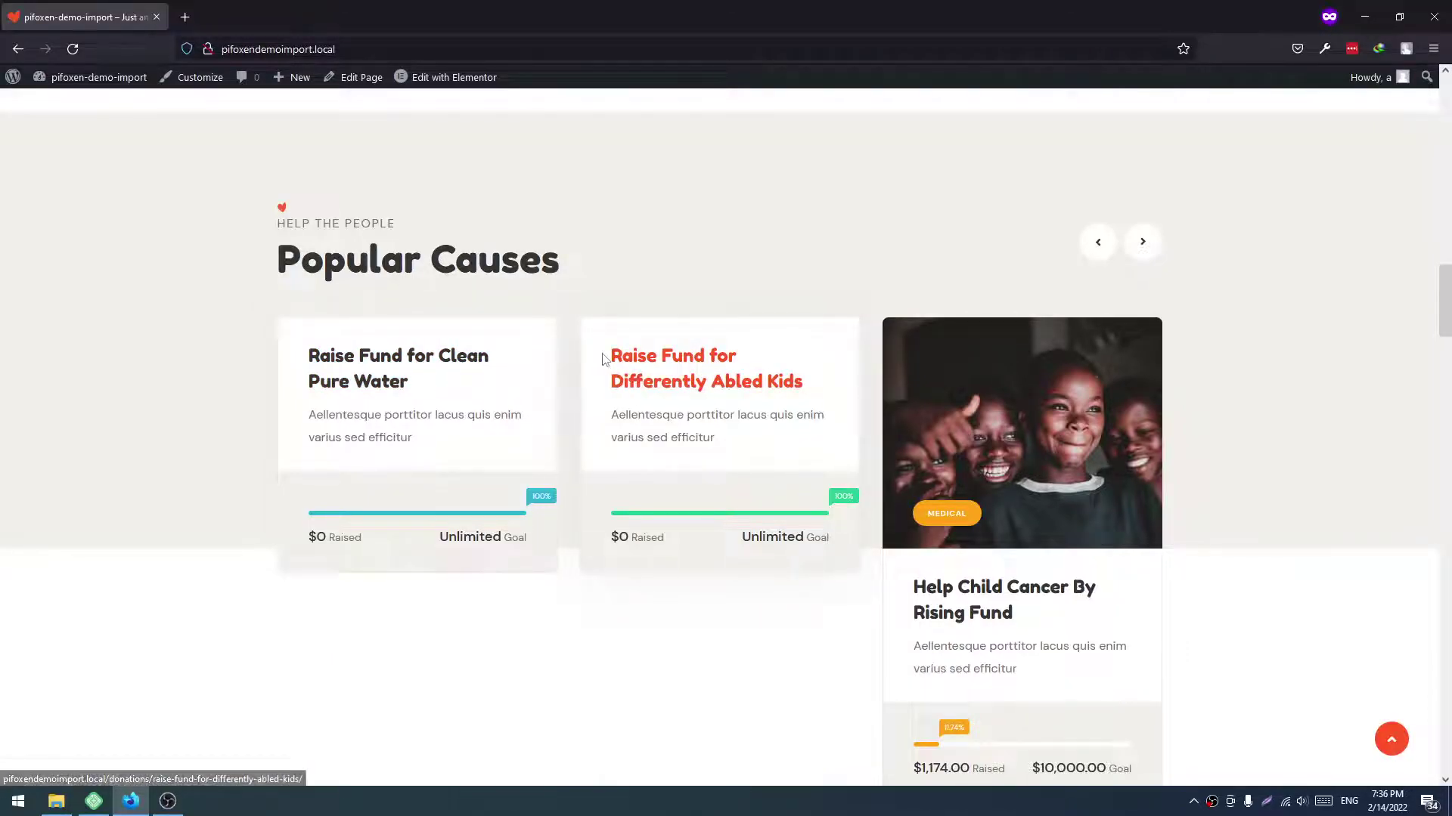
pyautogui.scroll(-5, 688, 431)
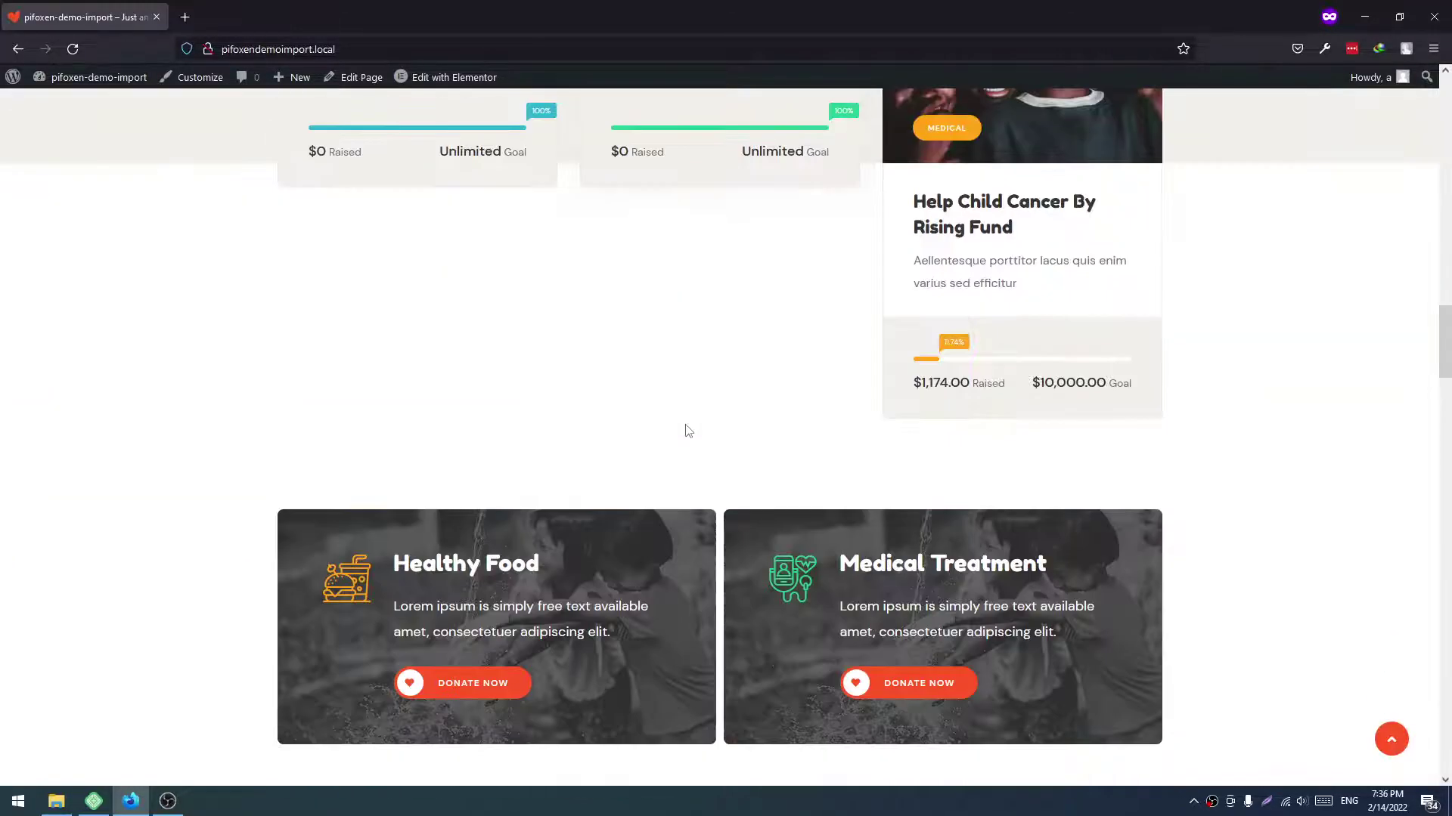
pyautogui.scroll(3, 688, 431)
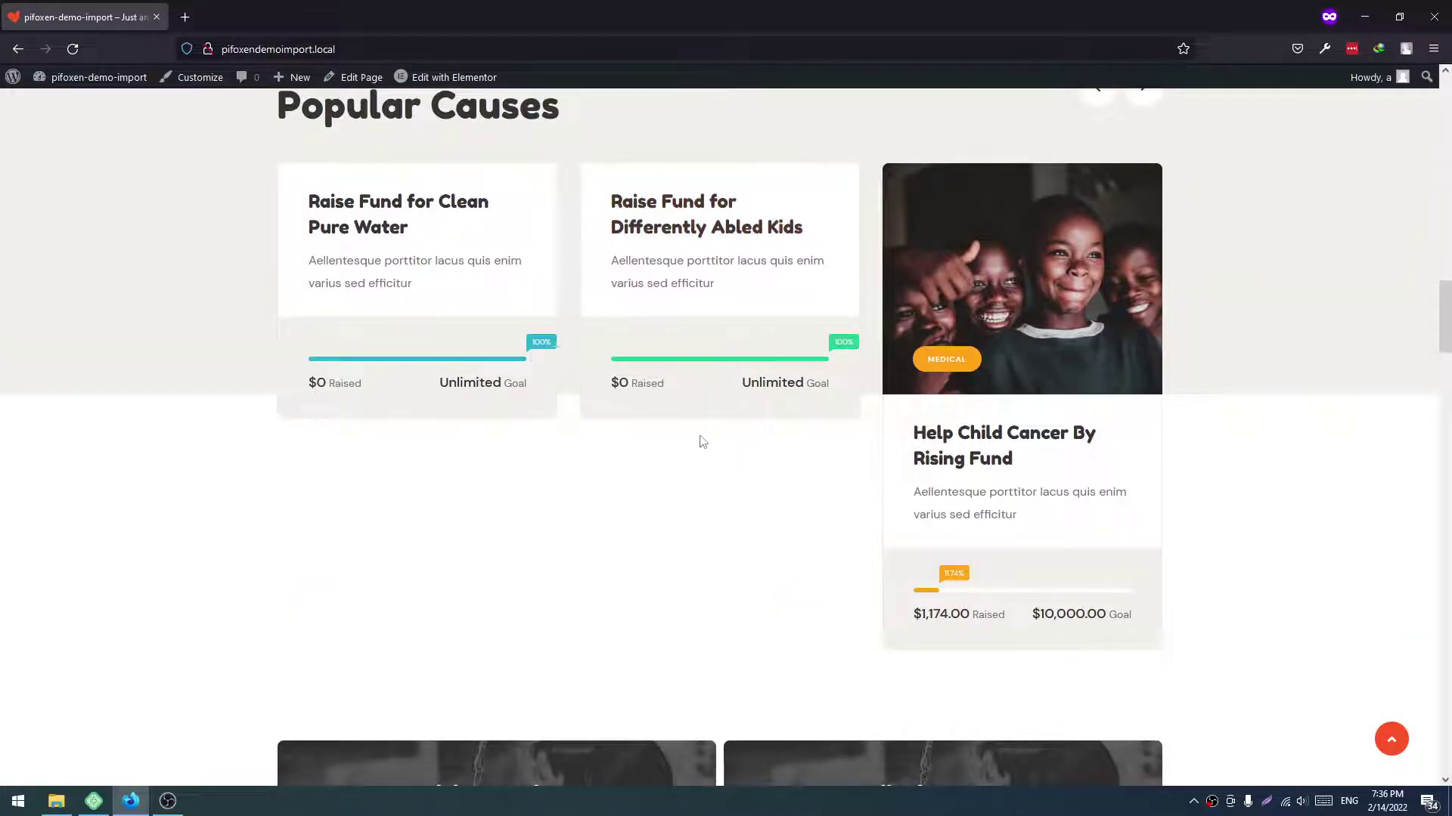
pyautogui.scroll(-5, 665, 432)
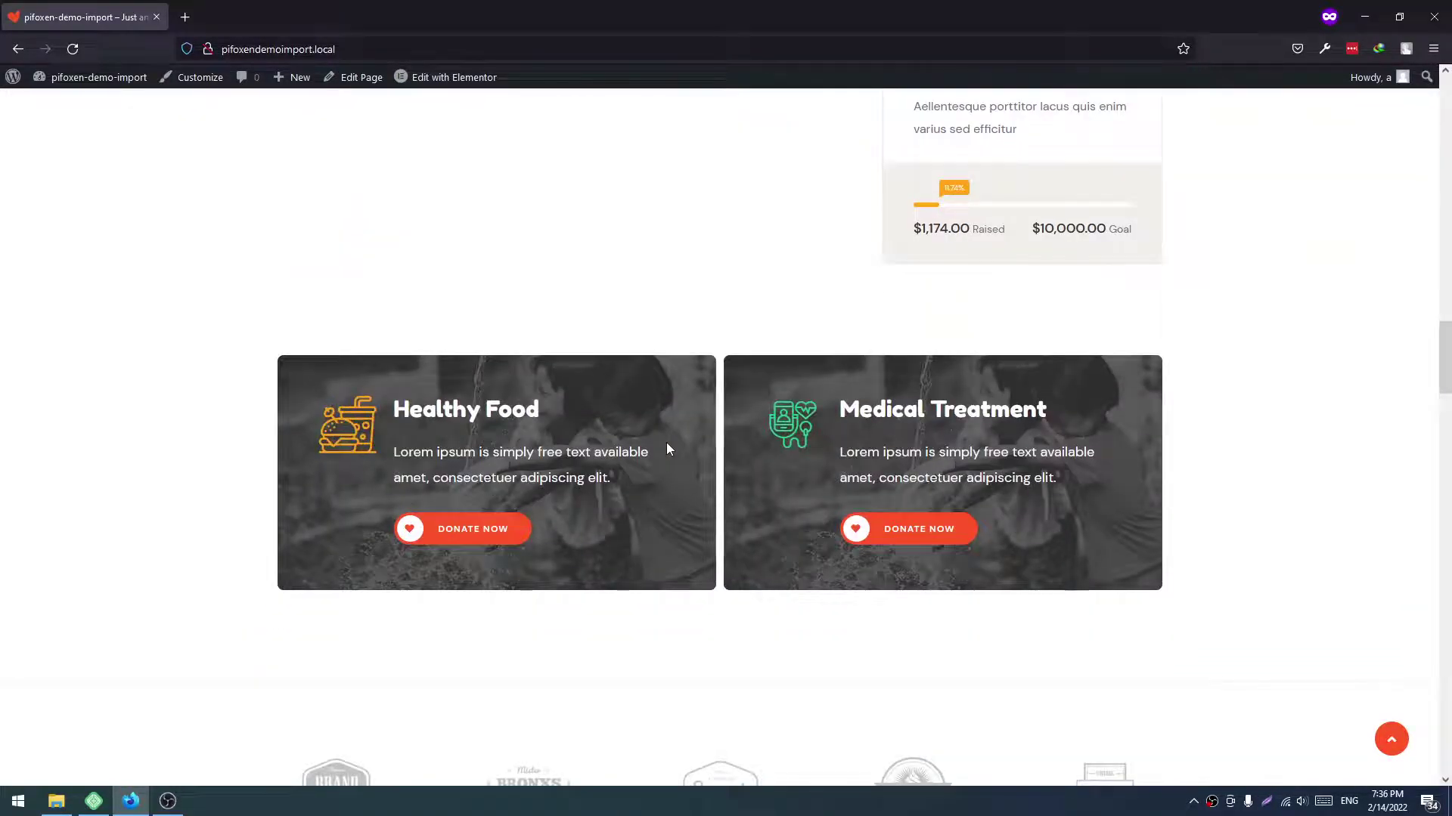
pyautogui.scroll(-1, 667, 443)
pyautogui.scroll(-18, 667, 448)
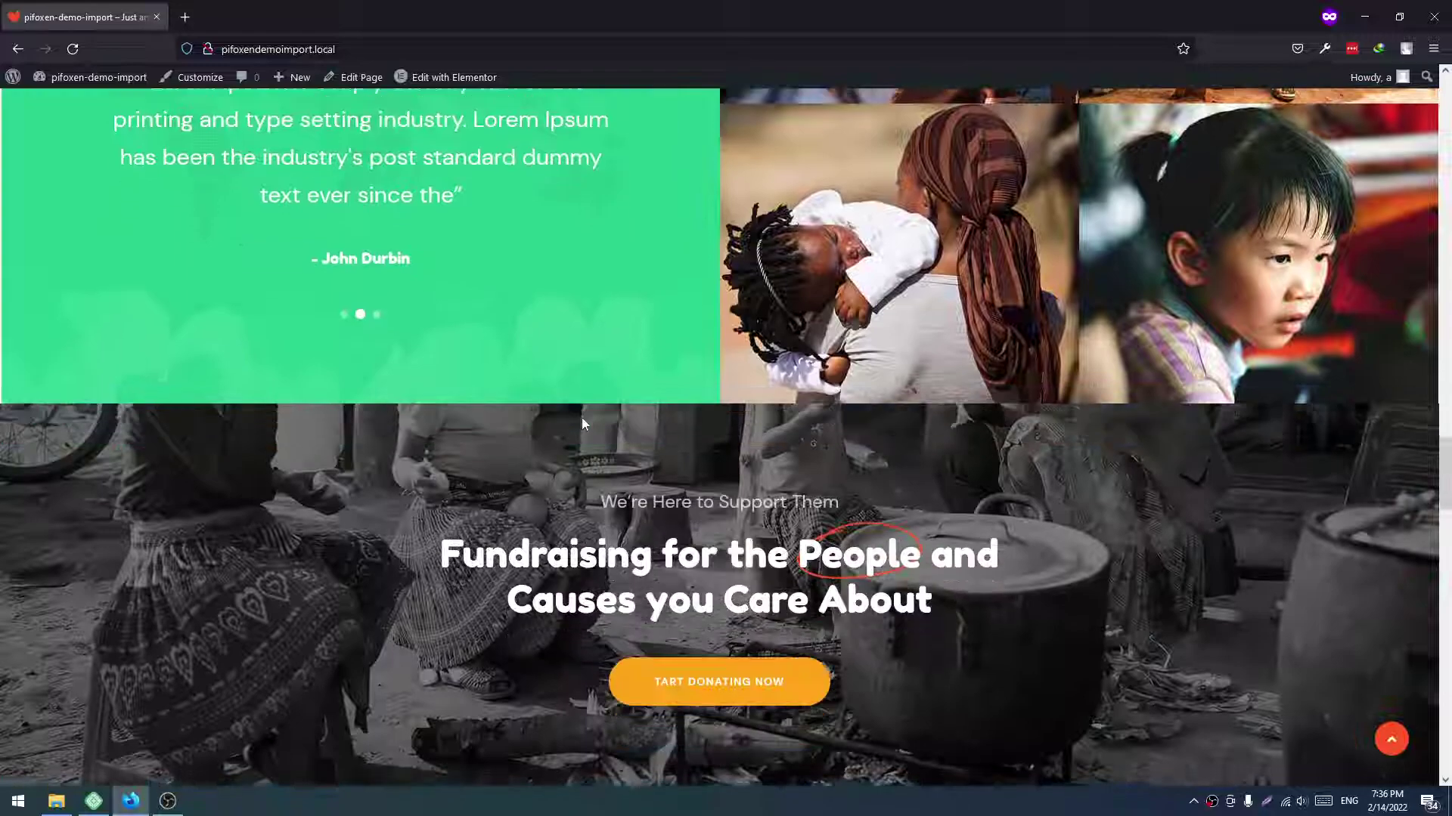
pyautogui.scroll(-18, 582, 426)
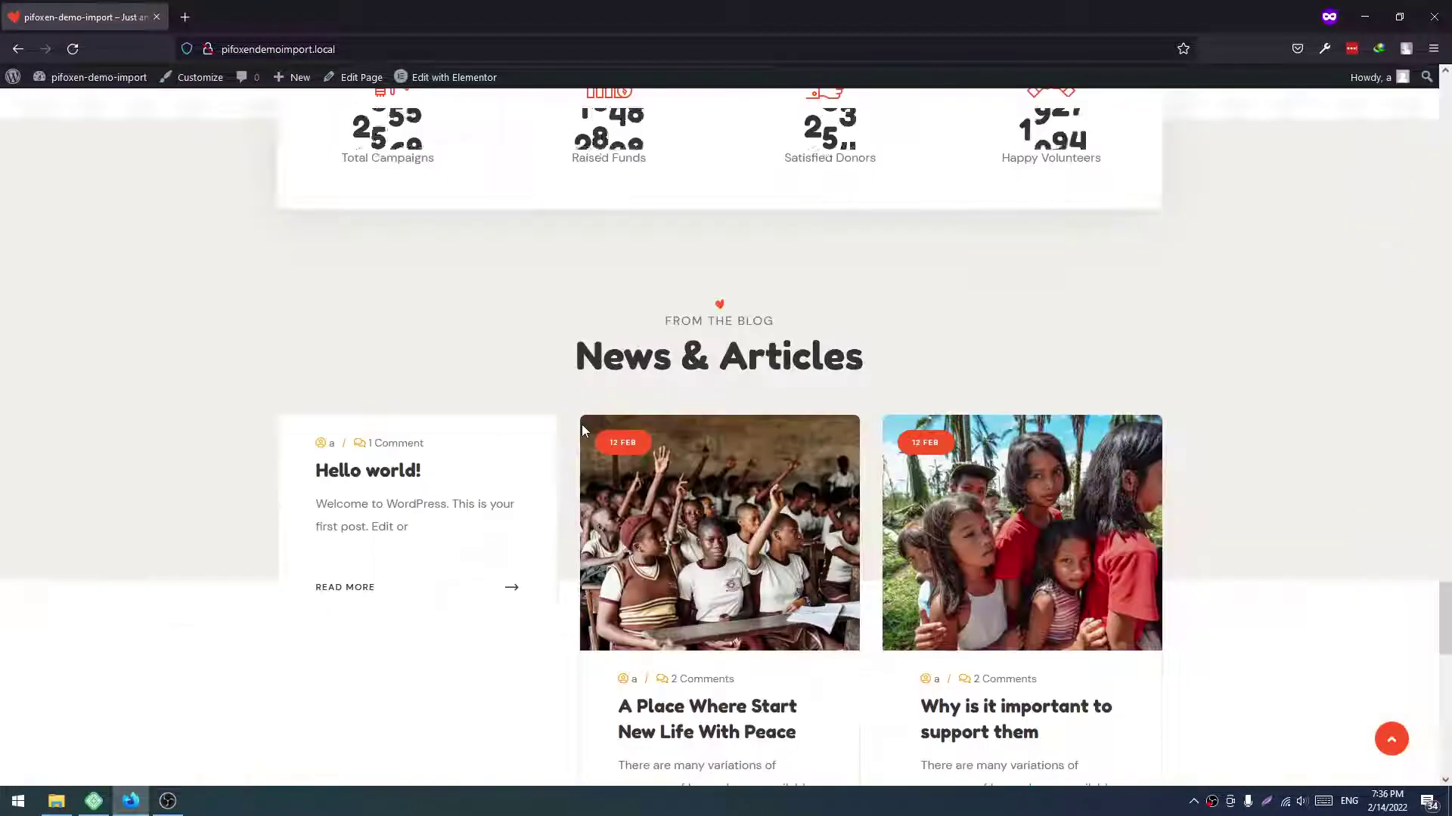
pyautogui.scroll(2, 366, 340)
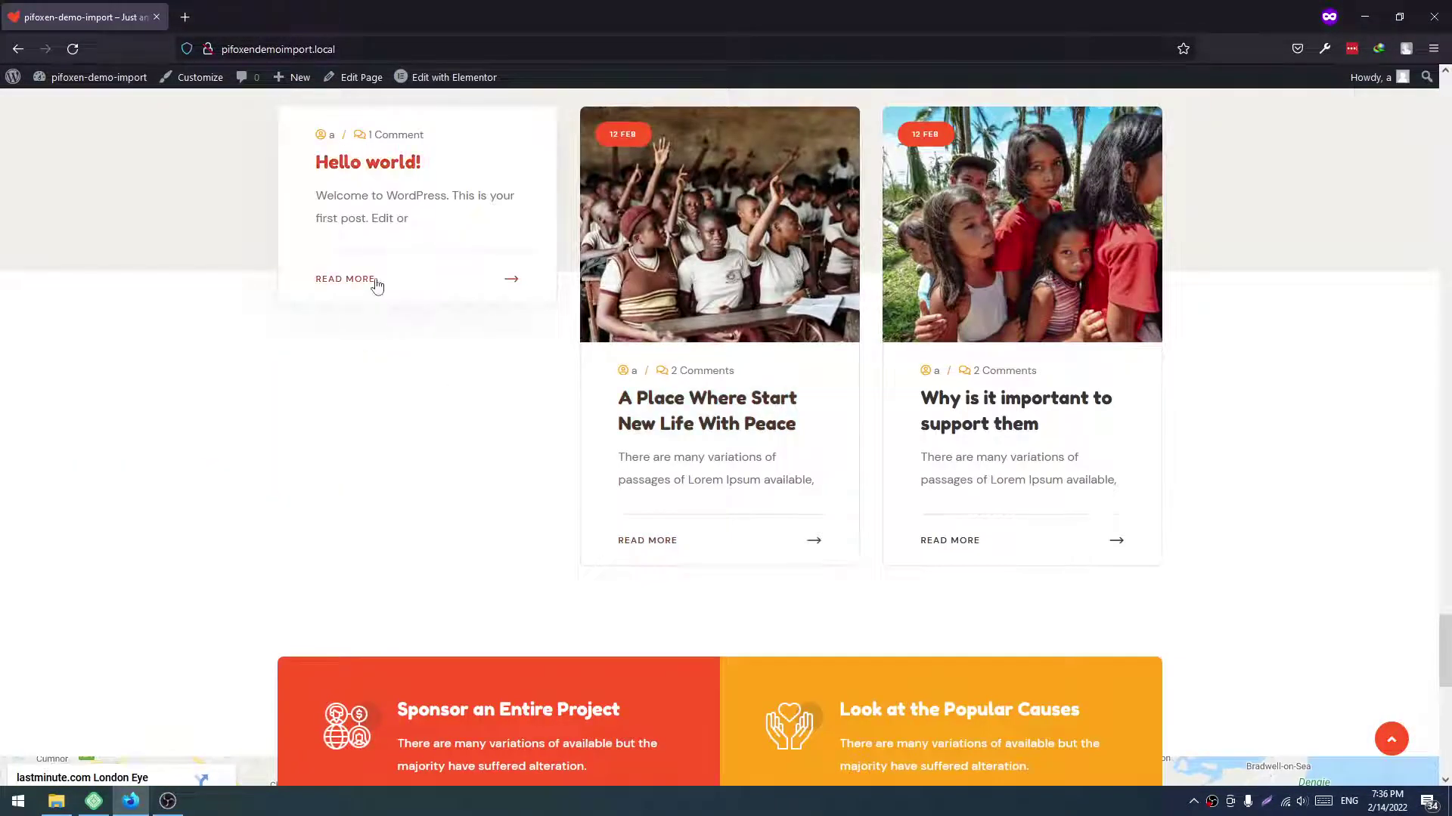
pyautogui.scroll(3, 371, 332)
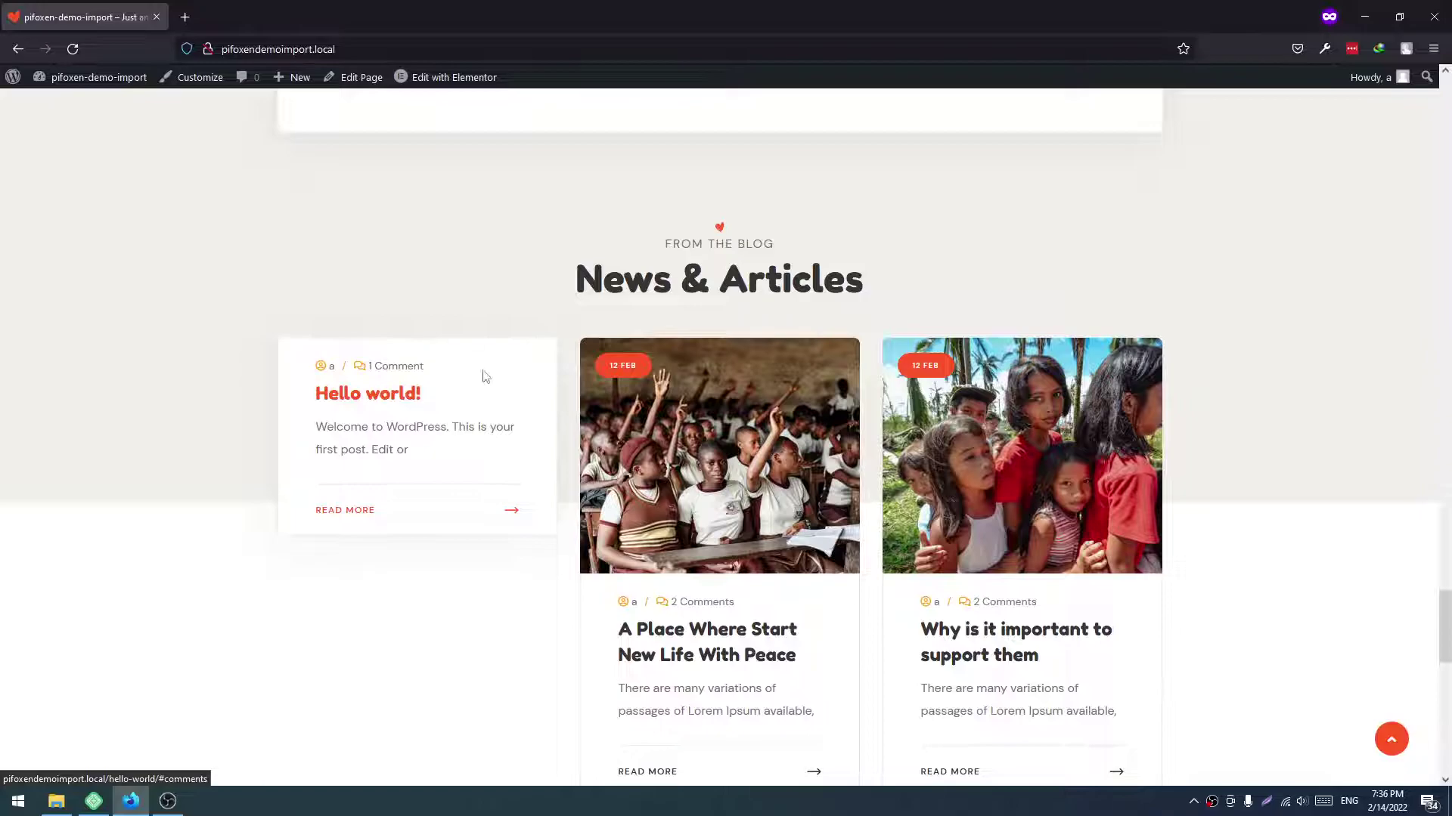
pyautogui.scroll(-12, 447, 429)
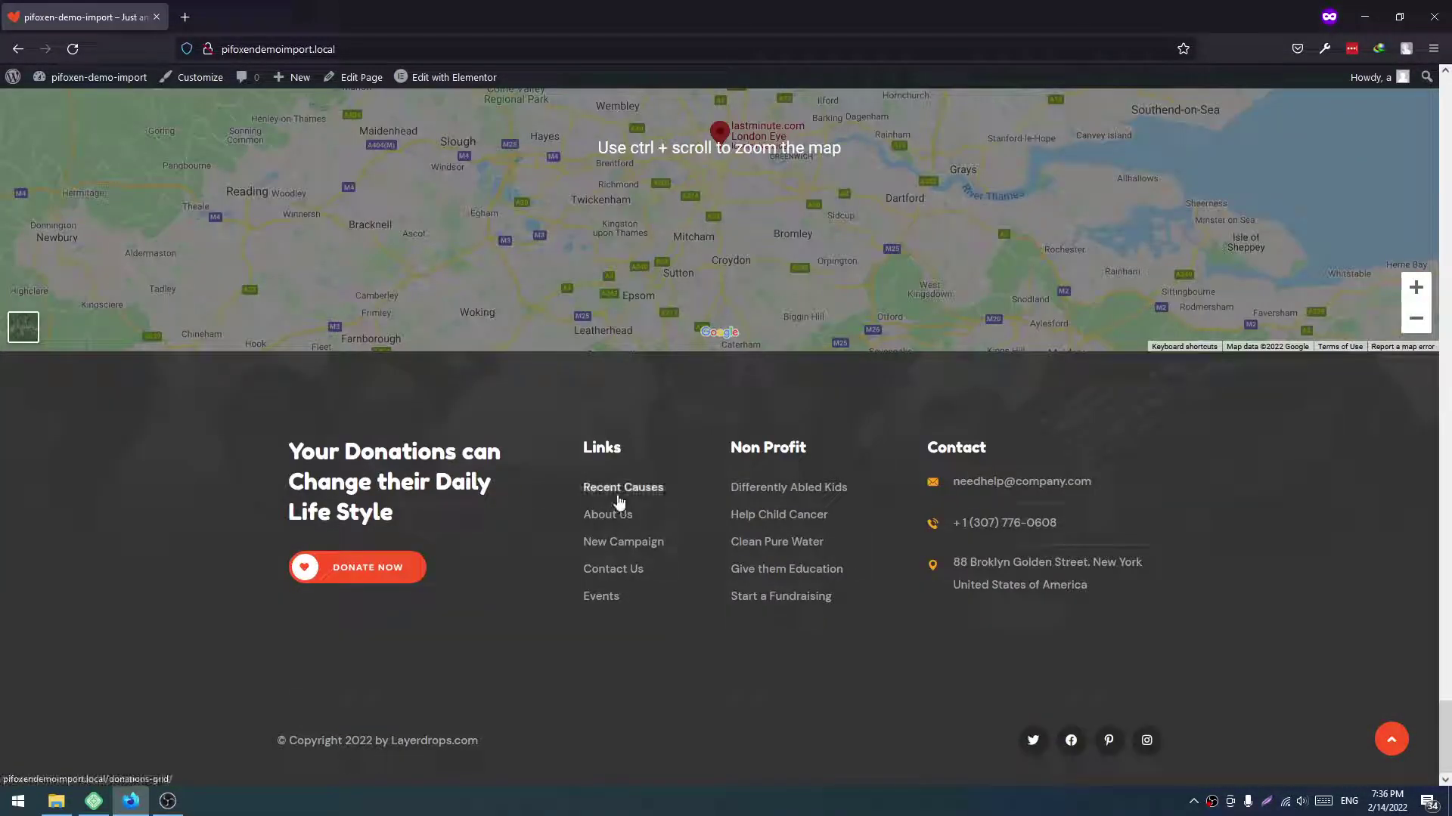
pyautogui.scroll(20, 732, 401)
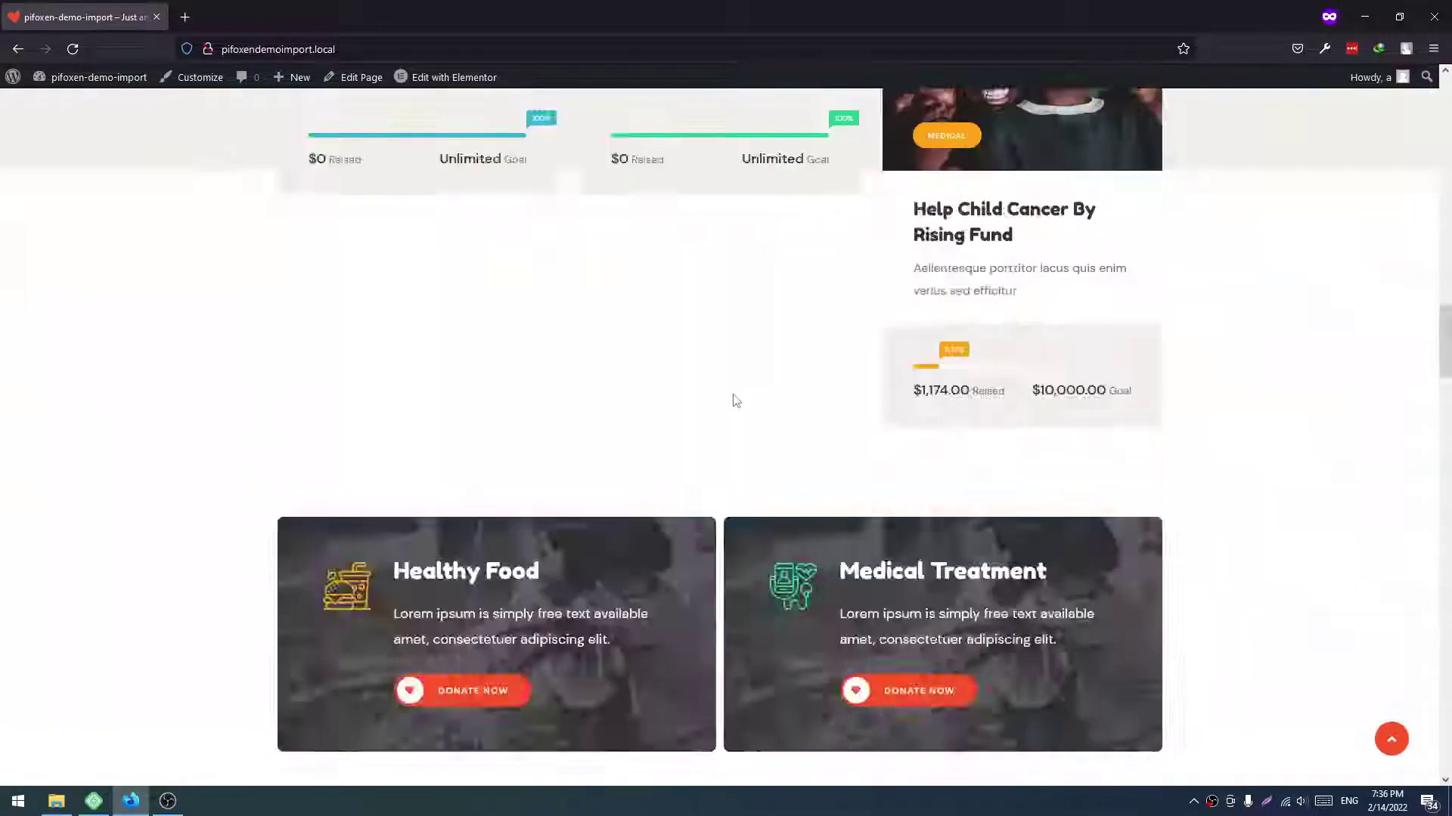
pyautogui.scroll(10, 570, 224)
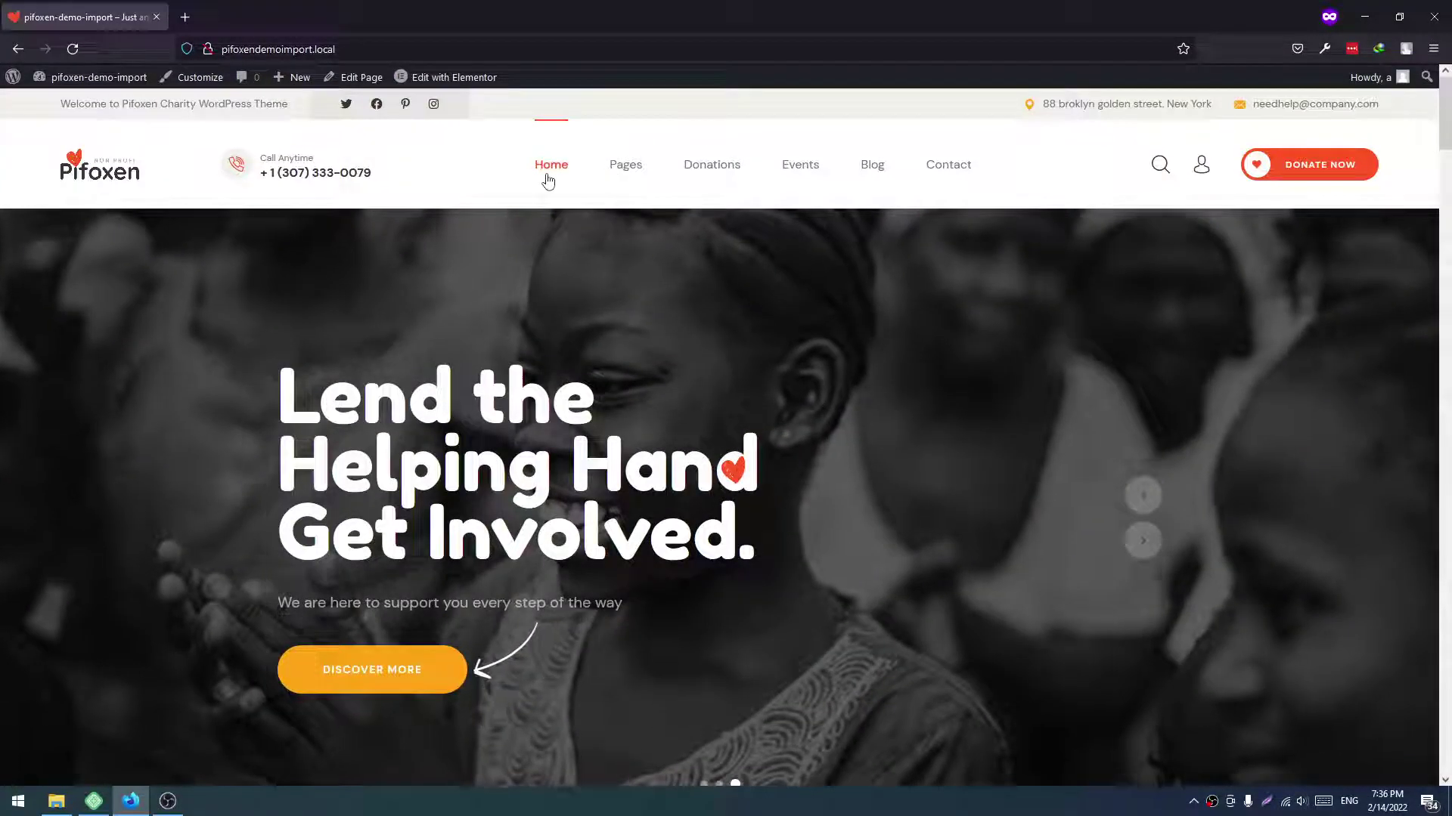
pyautogui.moveTo(551, 170)
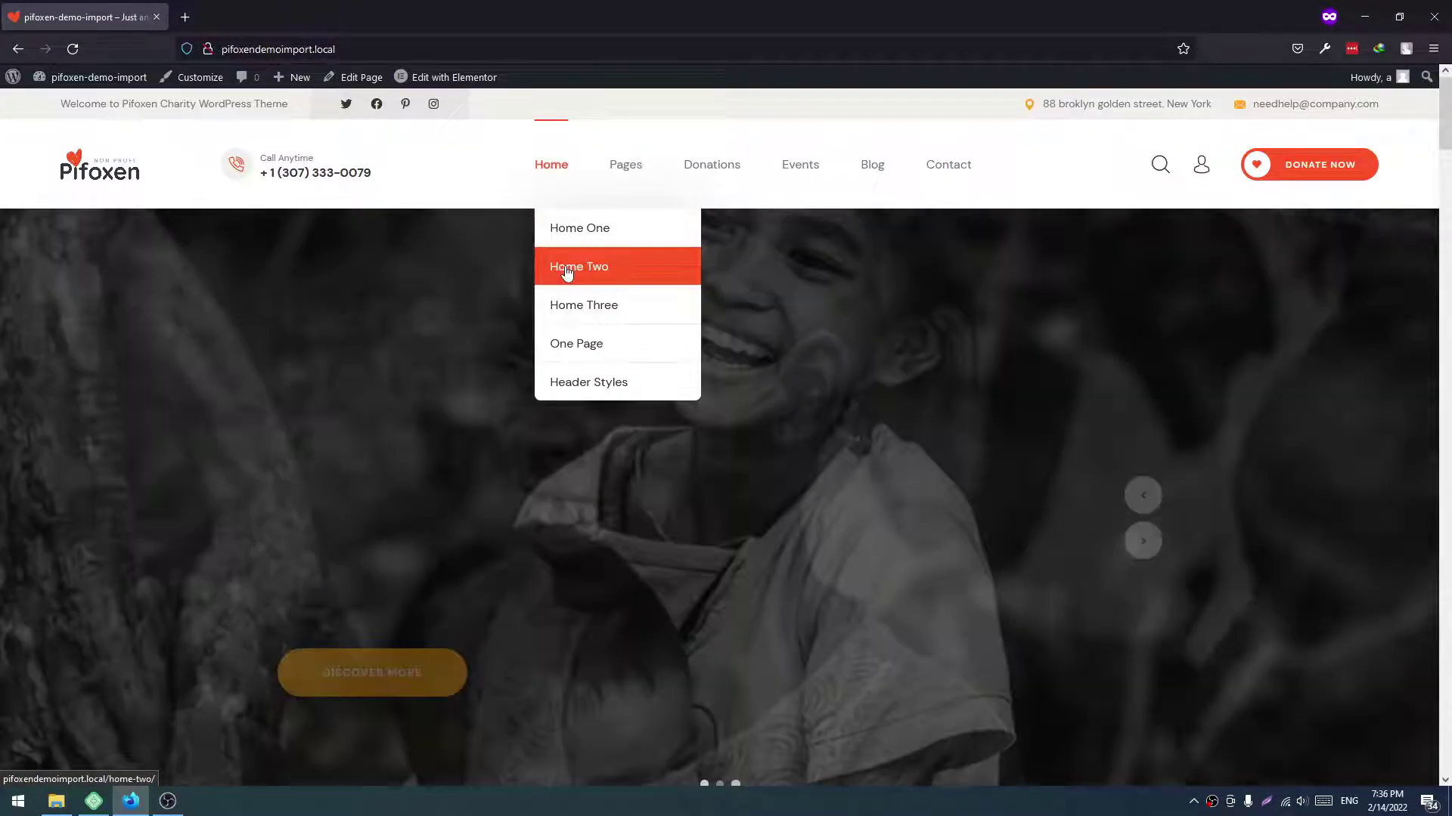
# - Open the Home Two demo page and scroll down to its Popular Causes cards
pyautogui.click(567, 271)
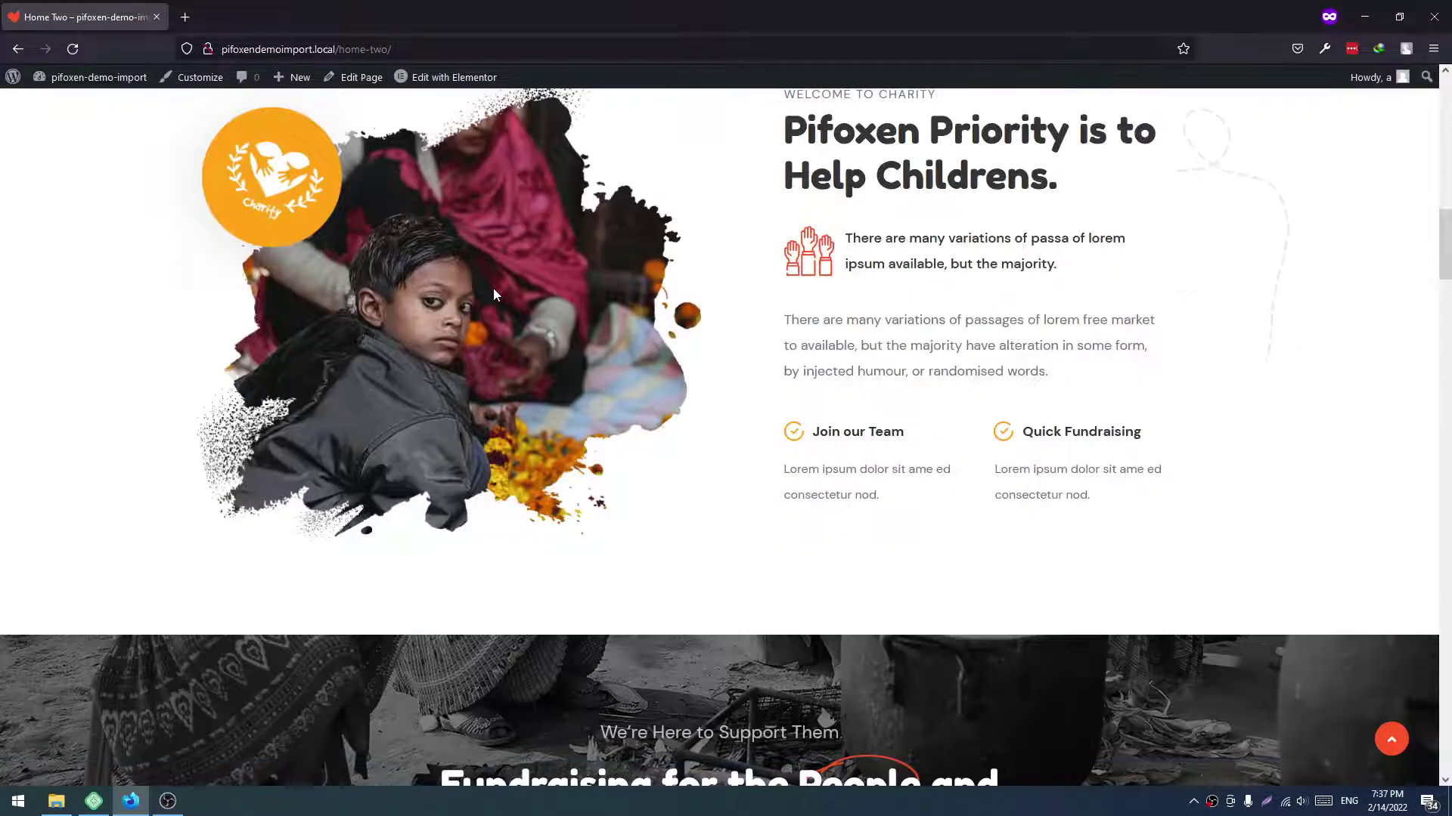
pyautogui.scroll(-10, 496, 295)
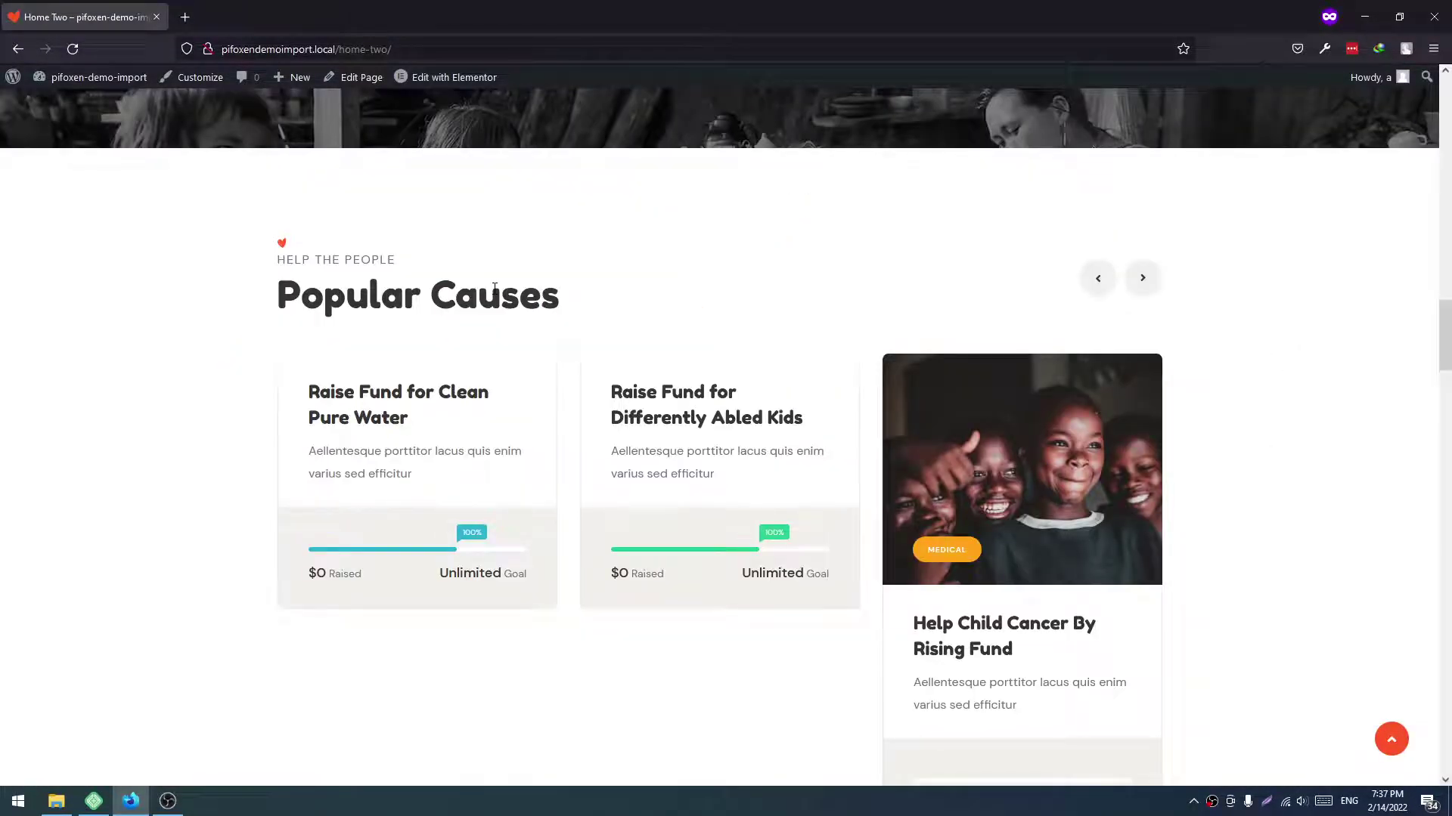
pyautogui.scroll(-5, 493, 291)
pyautogui.scroll(1, 519, 292)
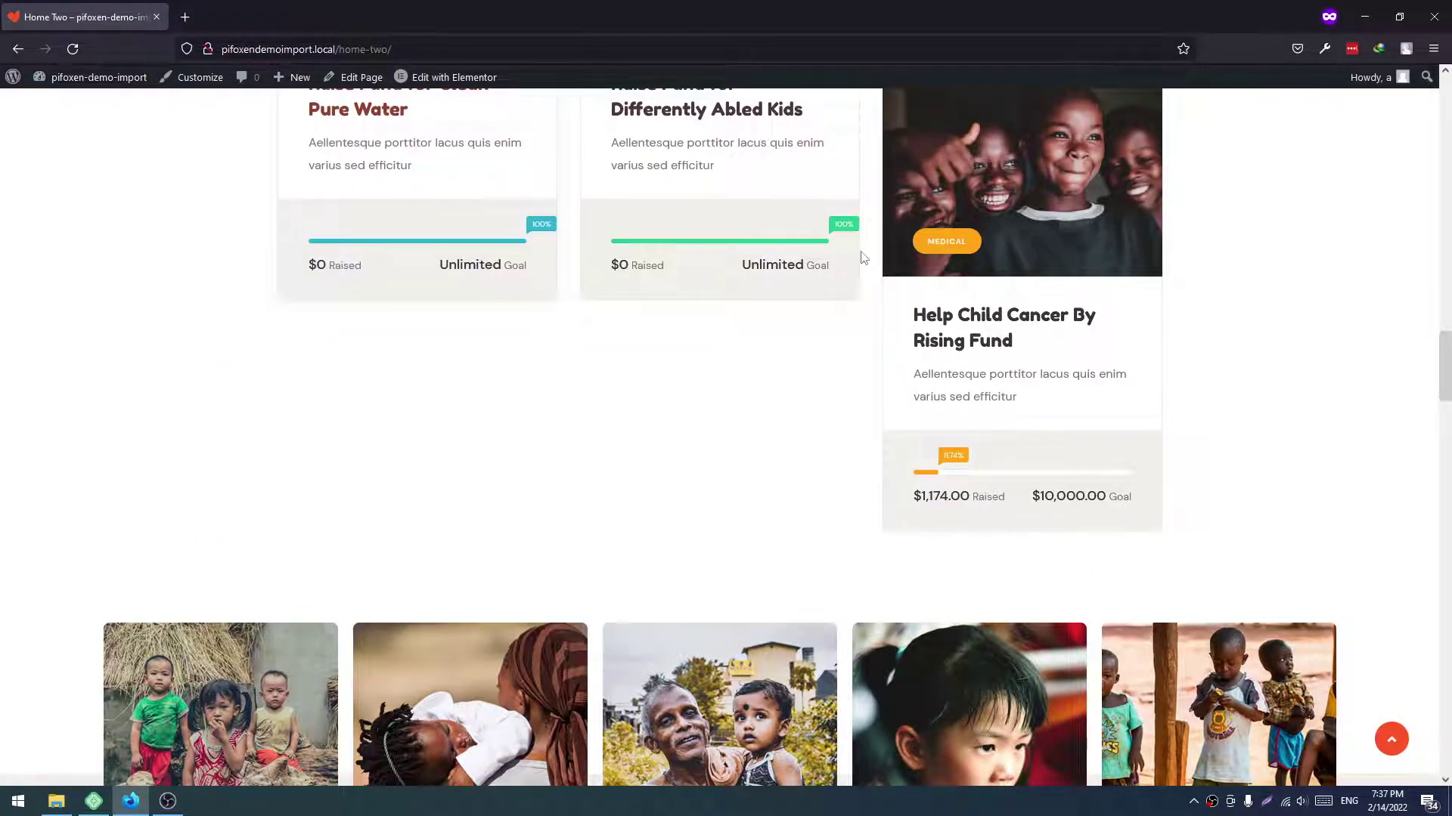
pyautogui.scroll(2, 863, 258)
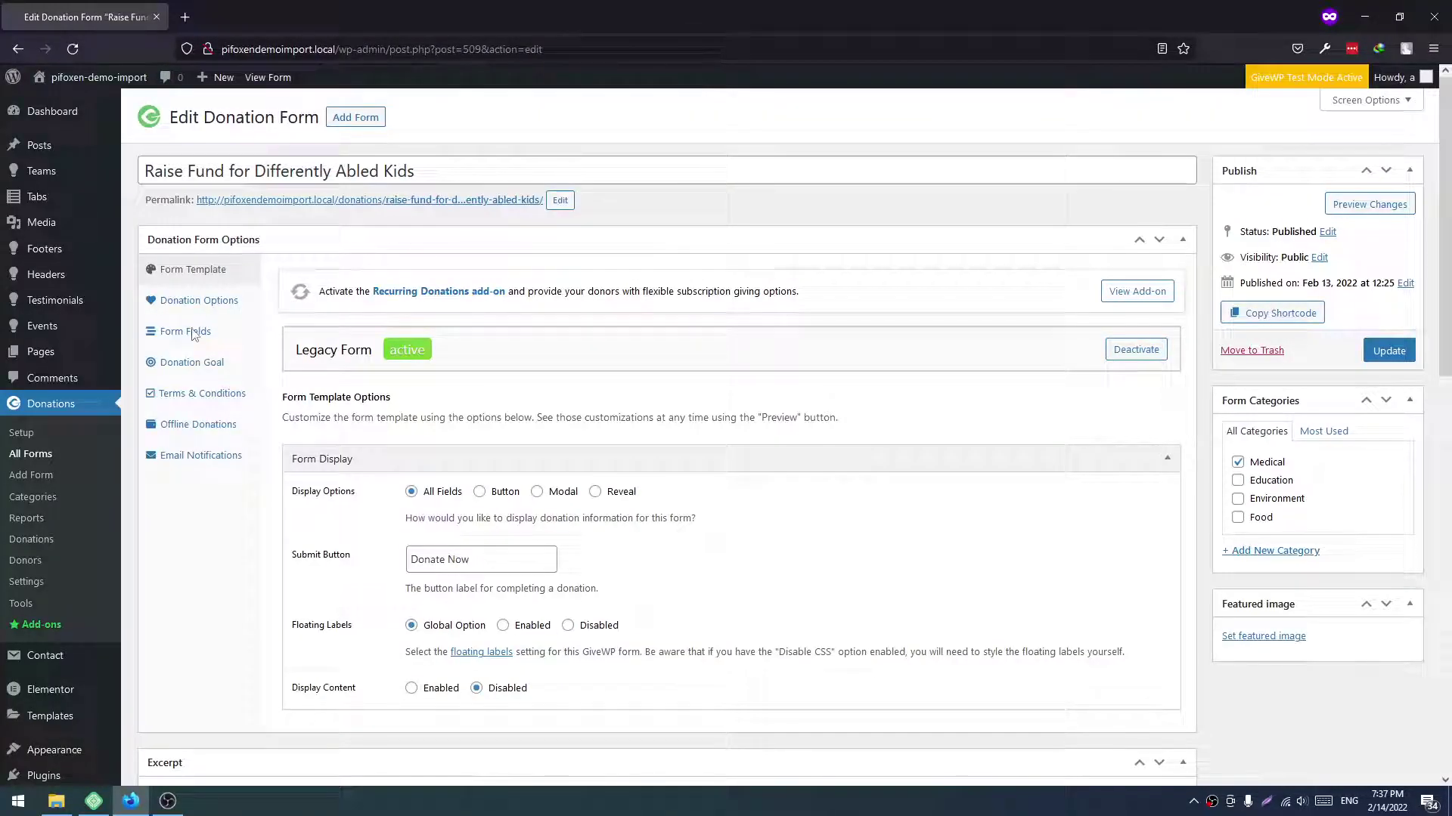
# - Enable the donation goal and Display Content, and enter 'any content' in the Text editor
pyautogui.click(193, 362)
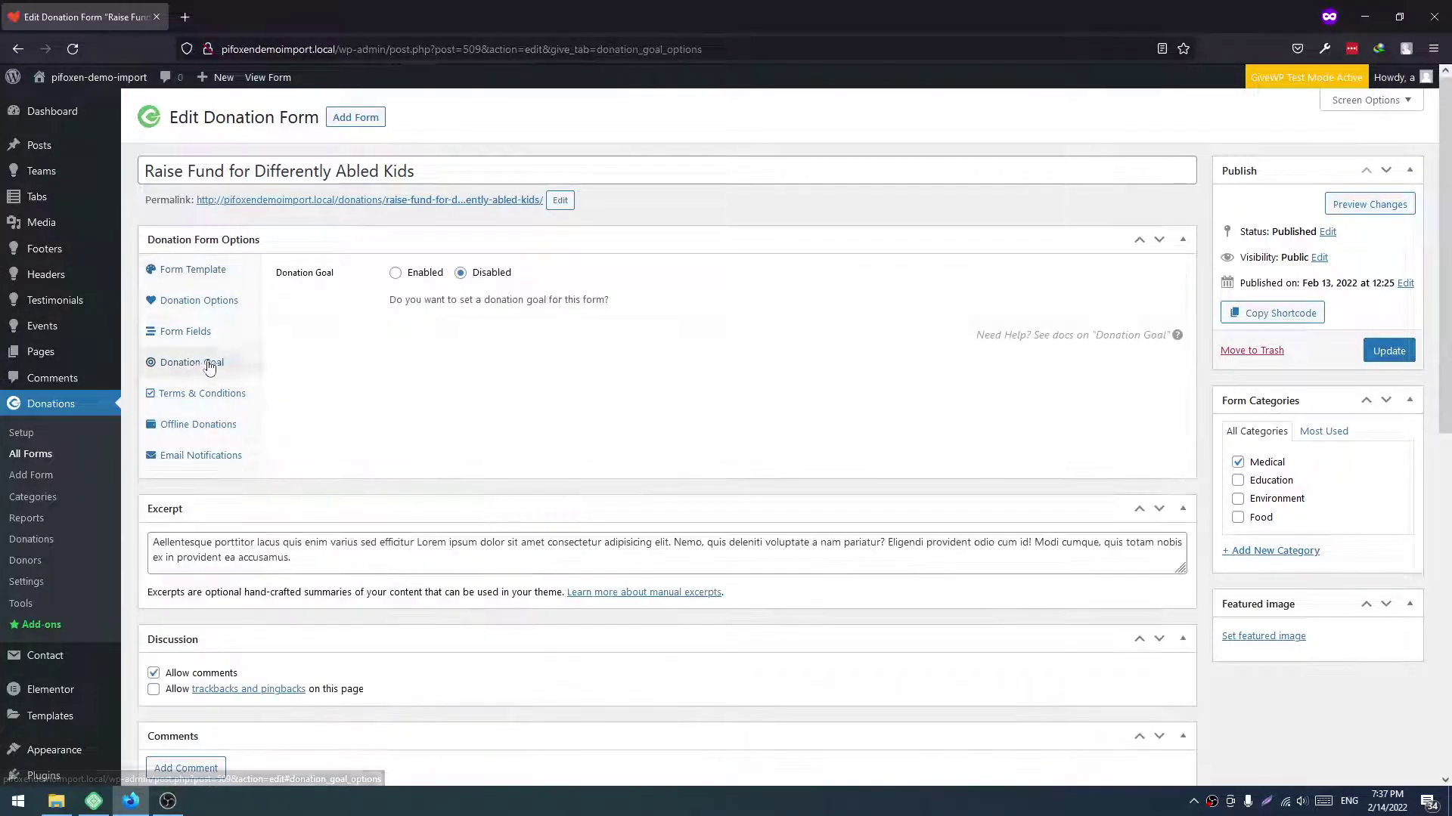
pyautogui.click(425, 274)
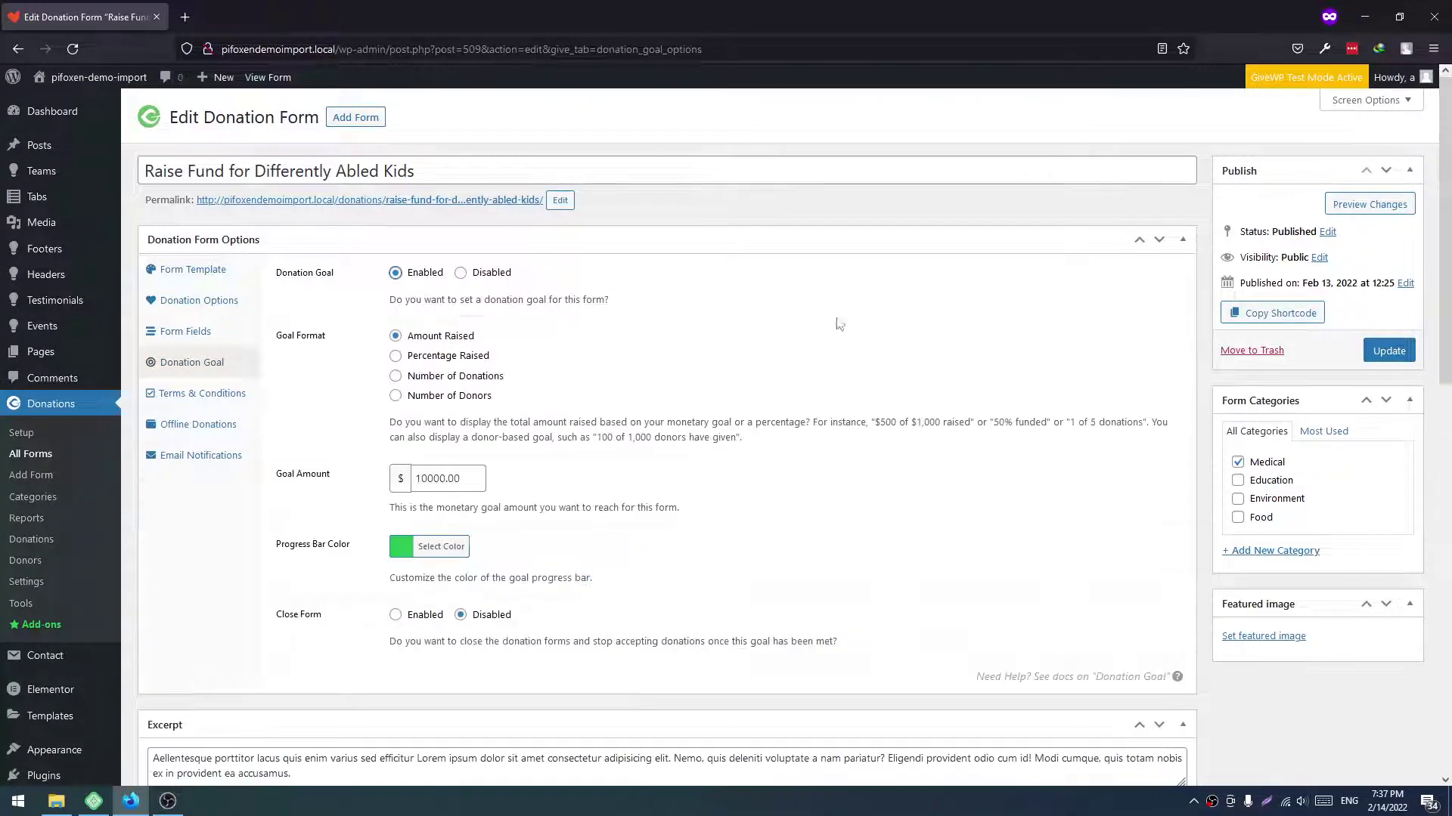
pyautogui.click(199, 270)
pyautogui.scroll(-5, 468, 366)
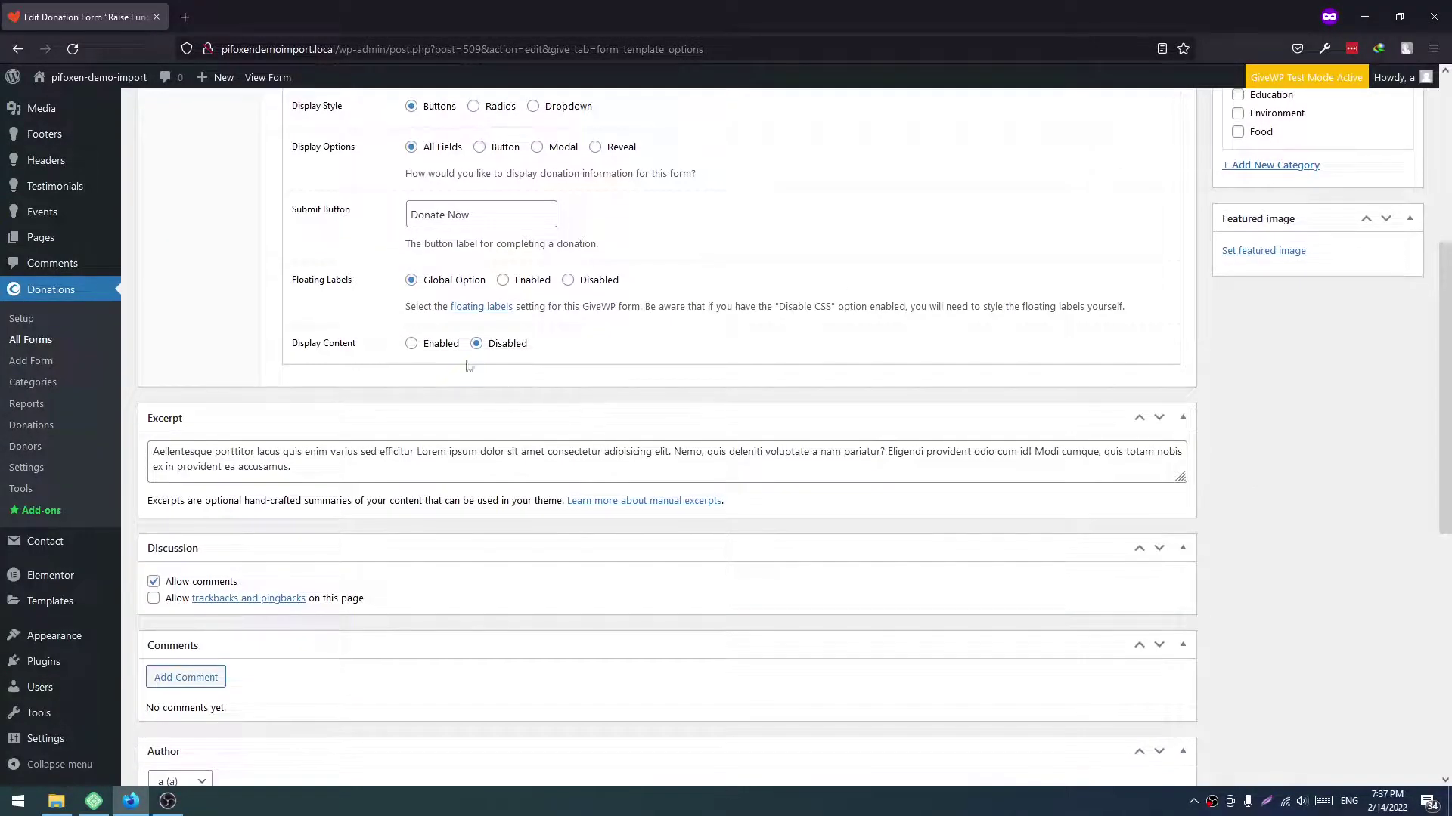
pyautogui.click(442, 349)
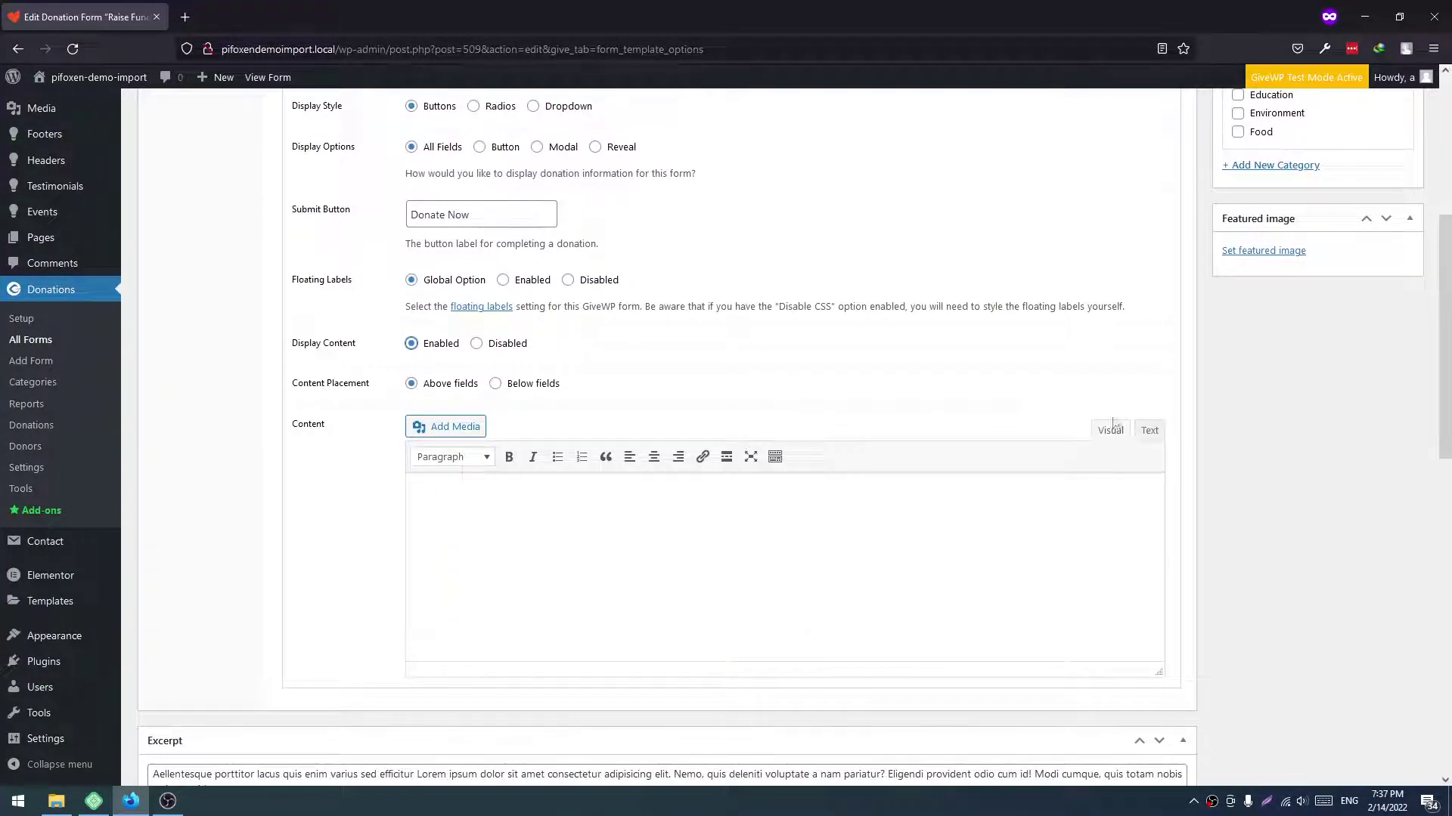
pyautogui.click(1148, 431)
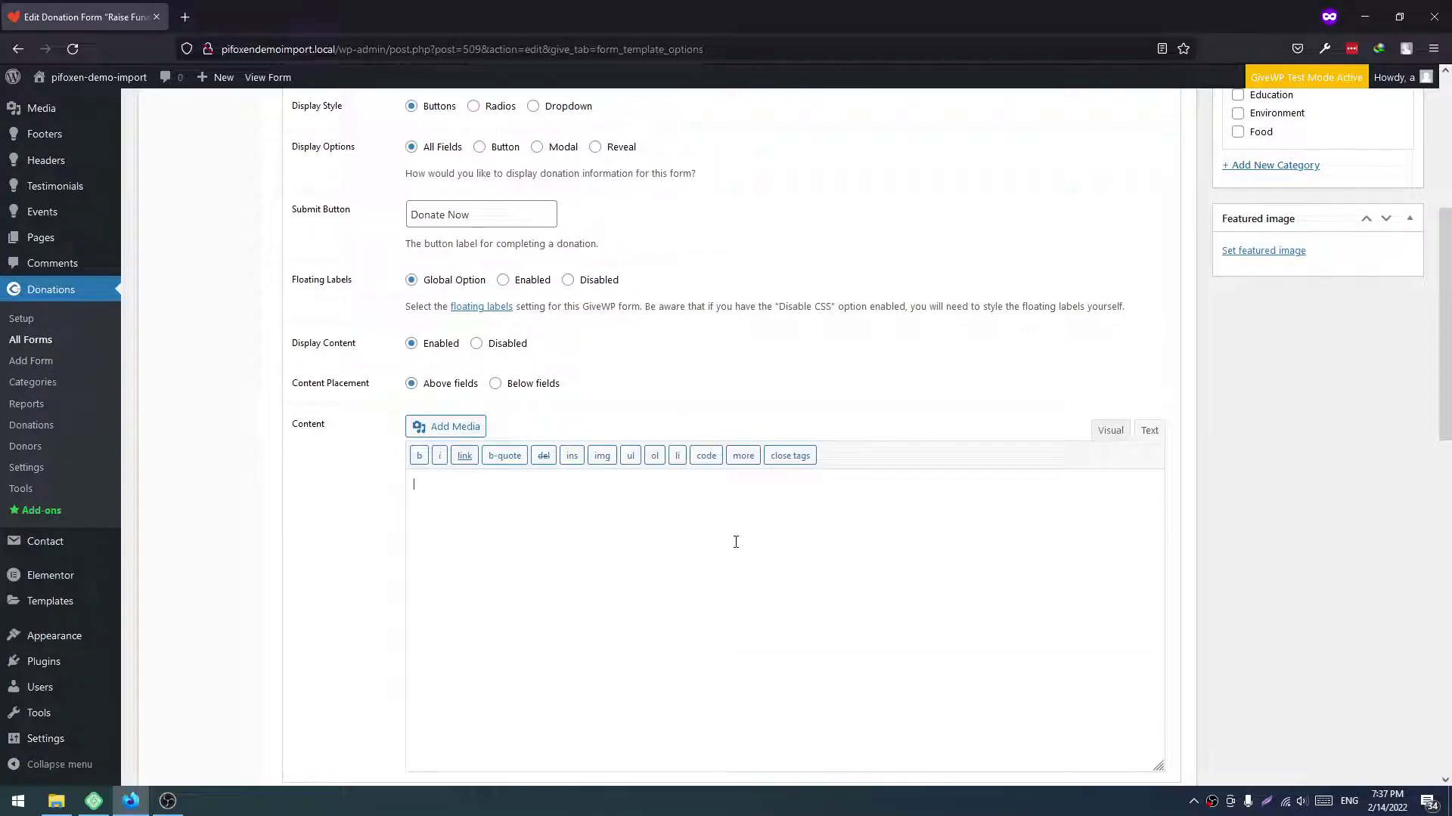
pyautogui.write('any content')
# - Set the donation-1-2 headscarf photo, found by searching 'don', as featured image and update the form
pyautogui.click(1261, 250)
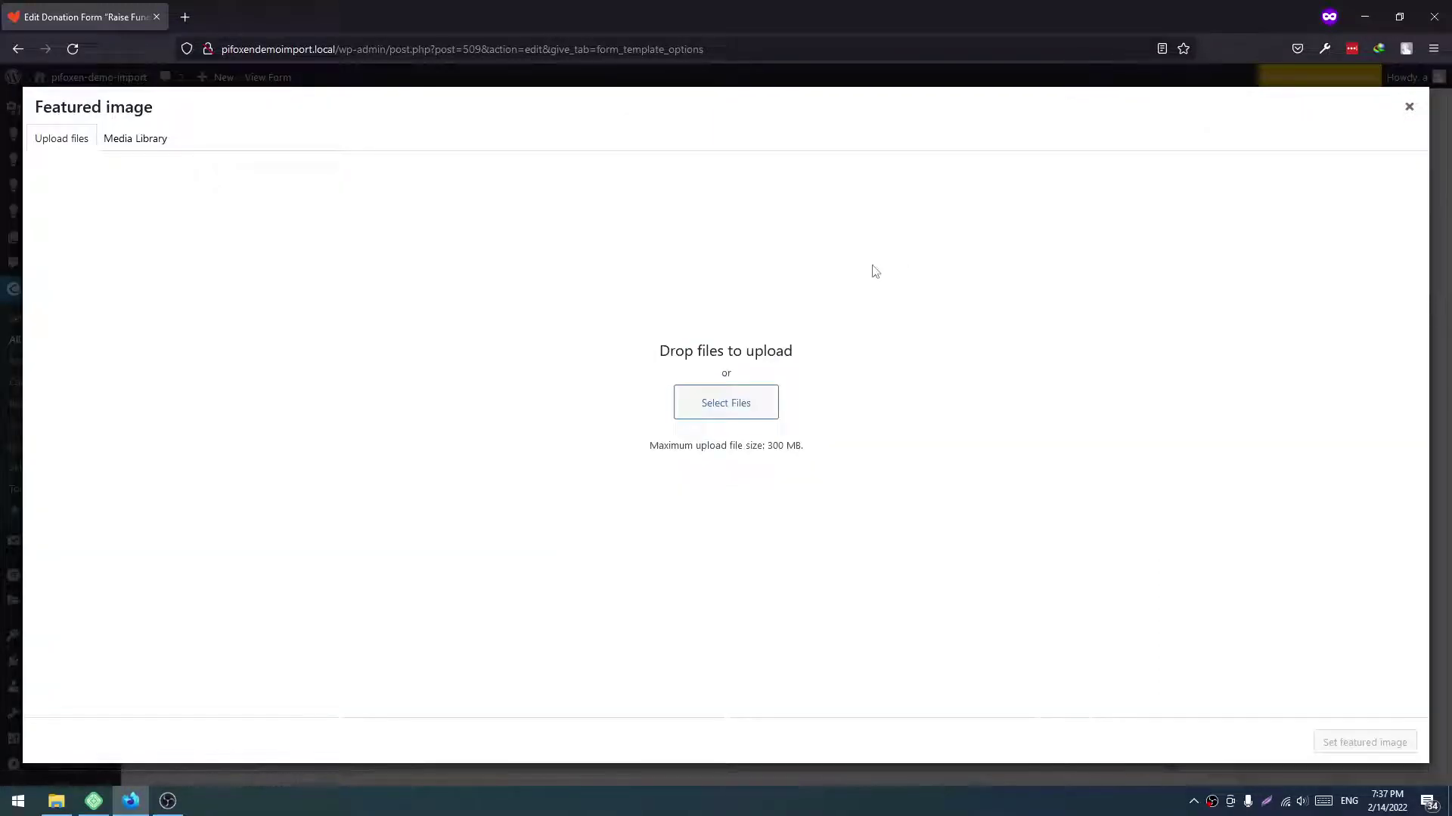
pyautogui.click(131, 139)
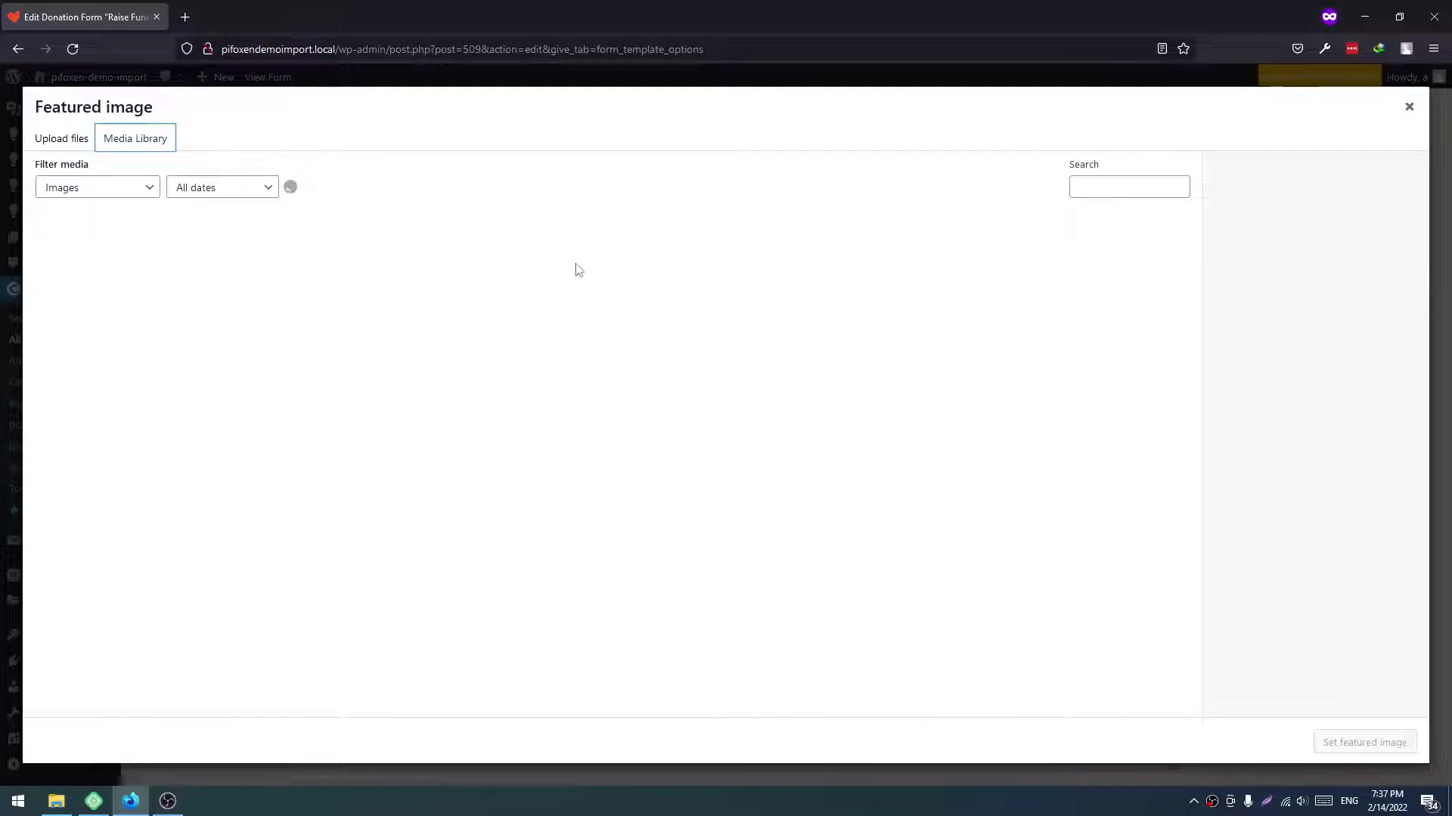
pyautogui.click(1130, 189)
pyautogui.write('d')
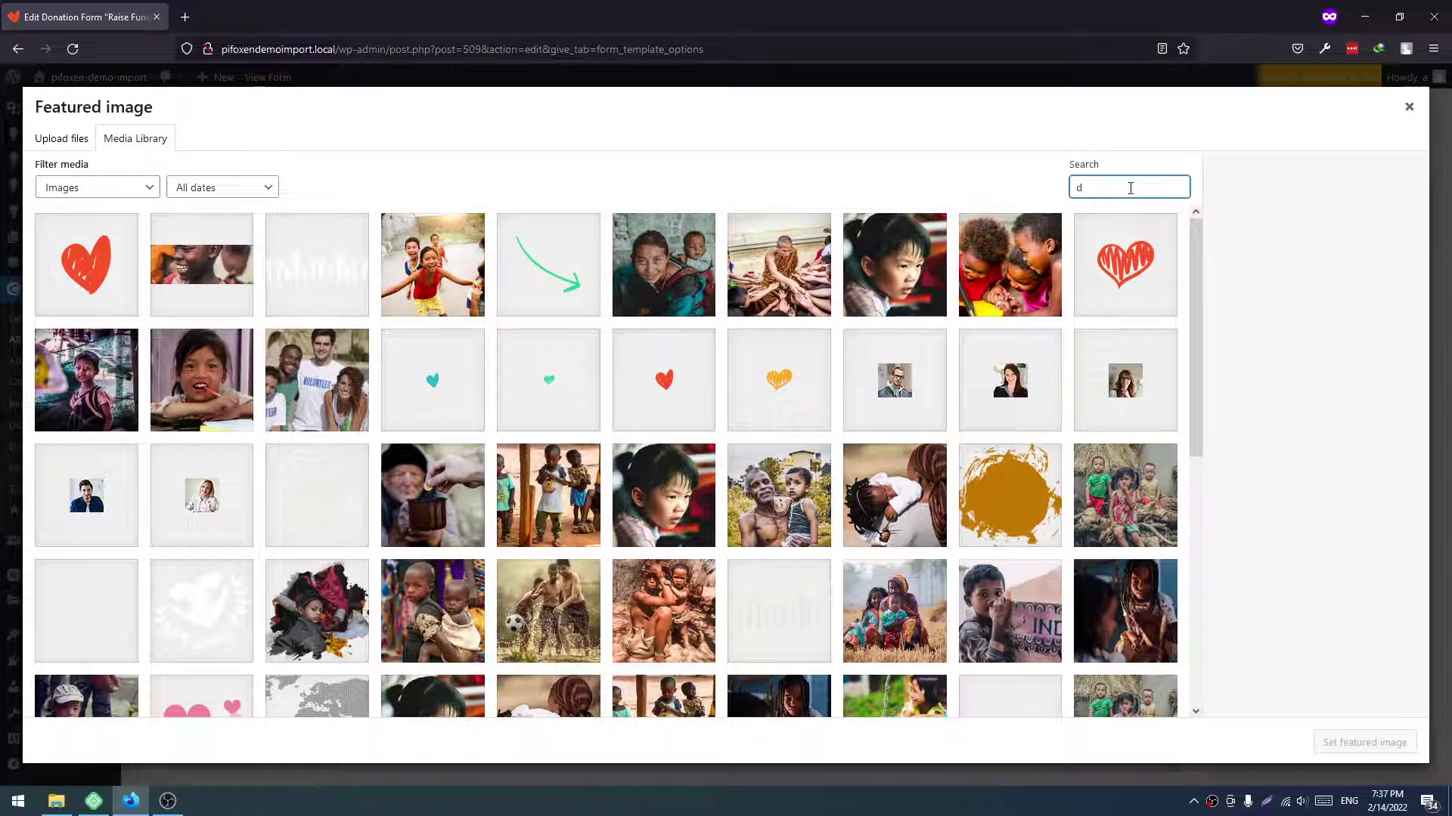
pyautogui.write('o')
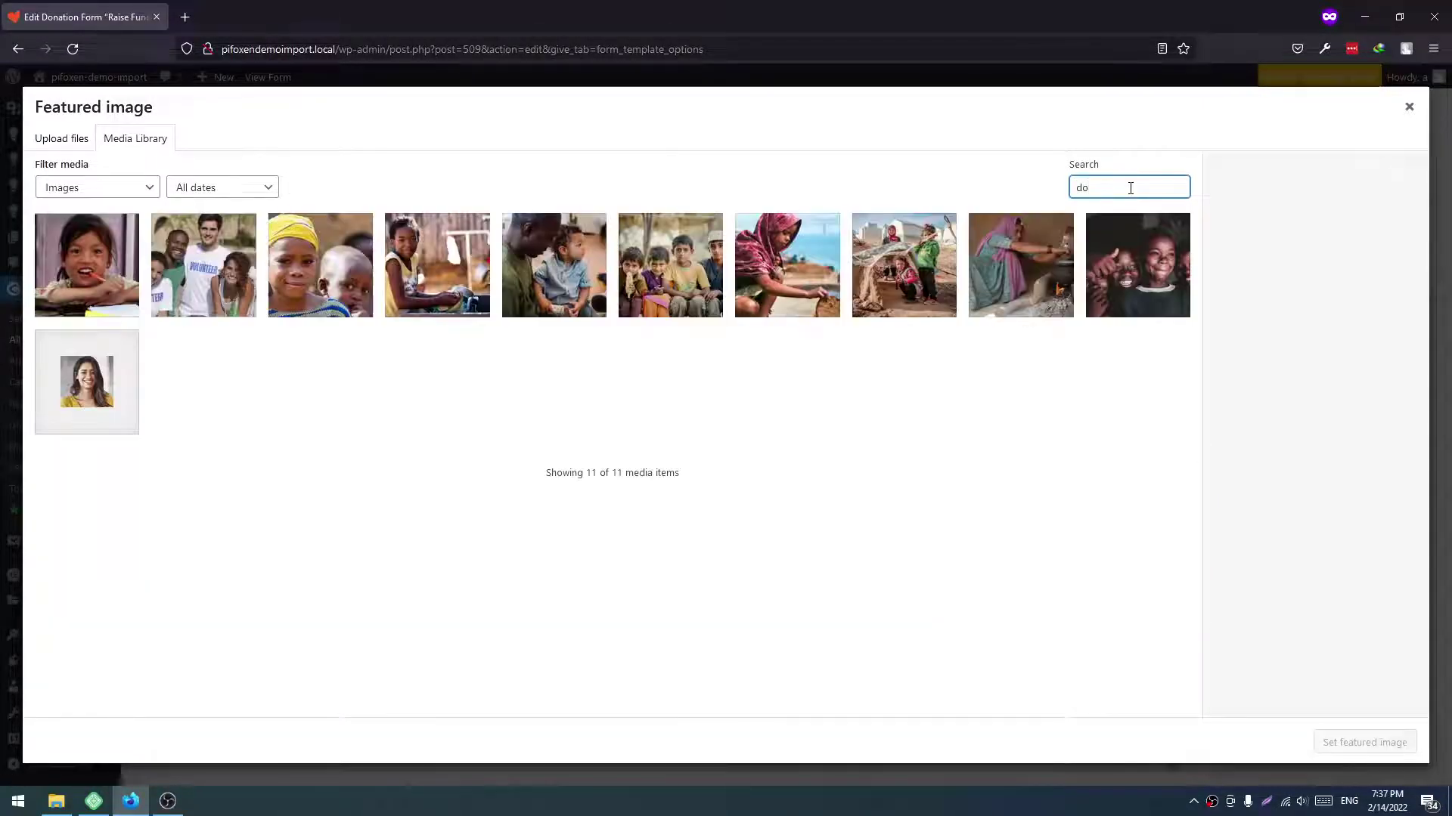
pyautogui.write('n')
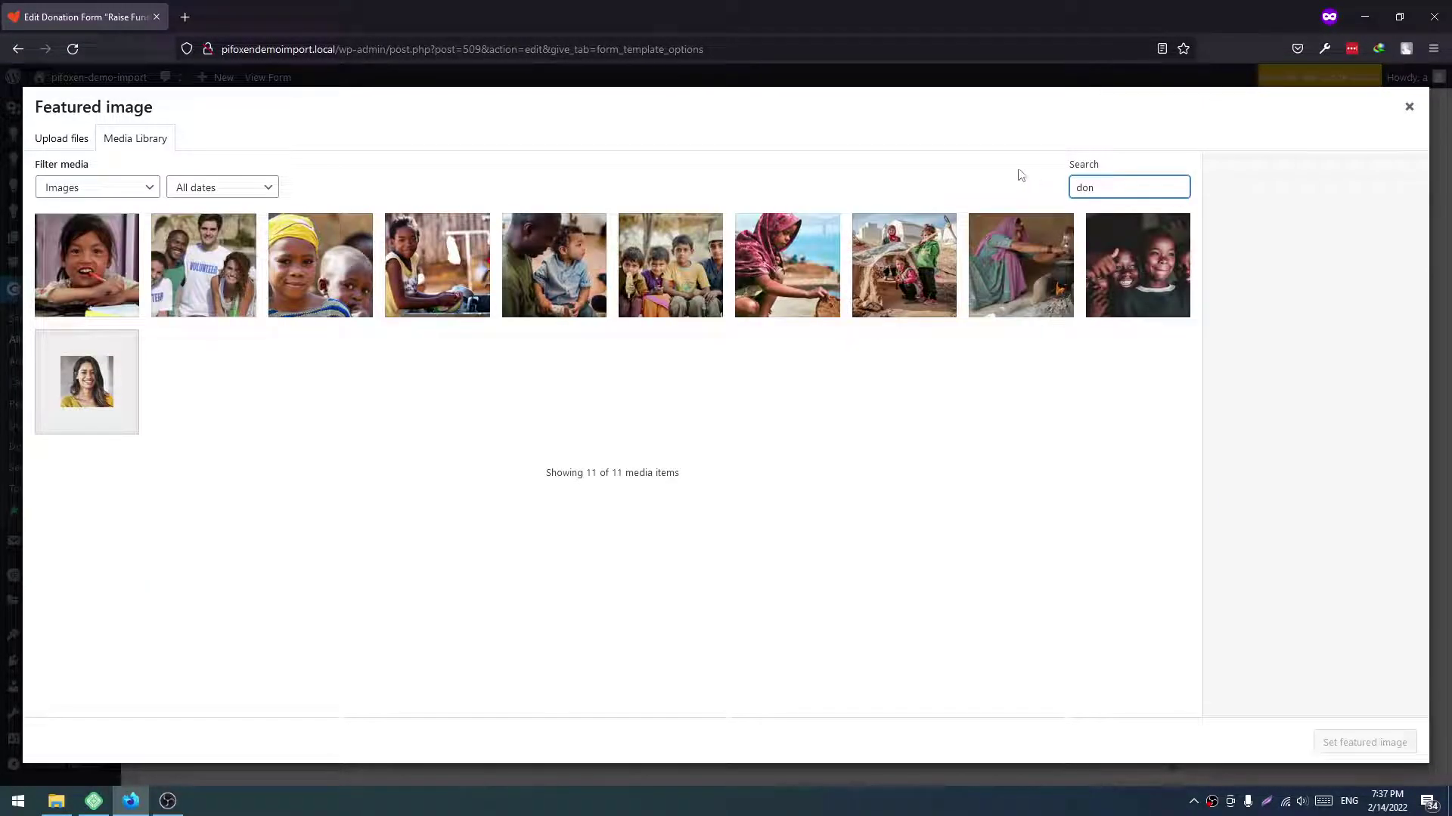
pyautogui.click(828, 258)
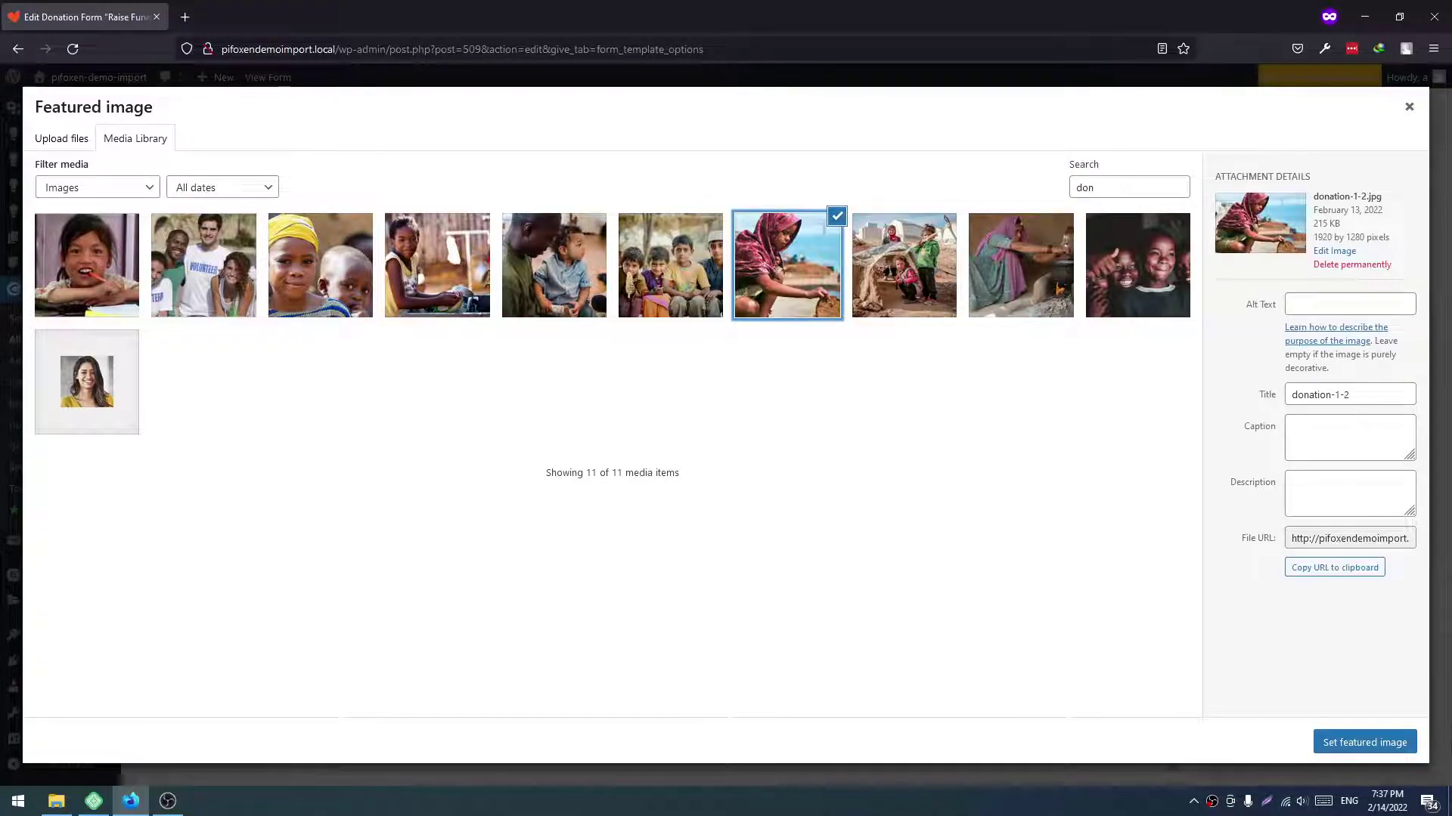
pyautogui.click(1372, 744)
pyautogui.scroll(4, 1264, 453)
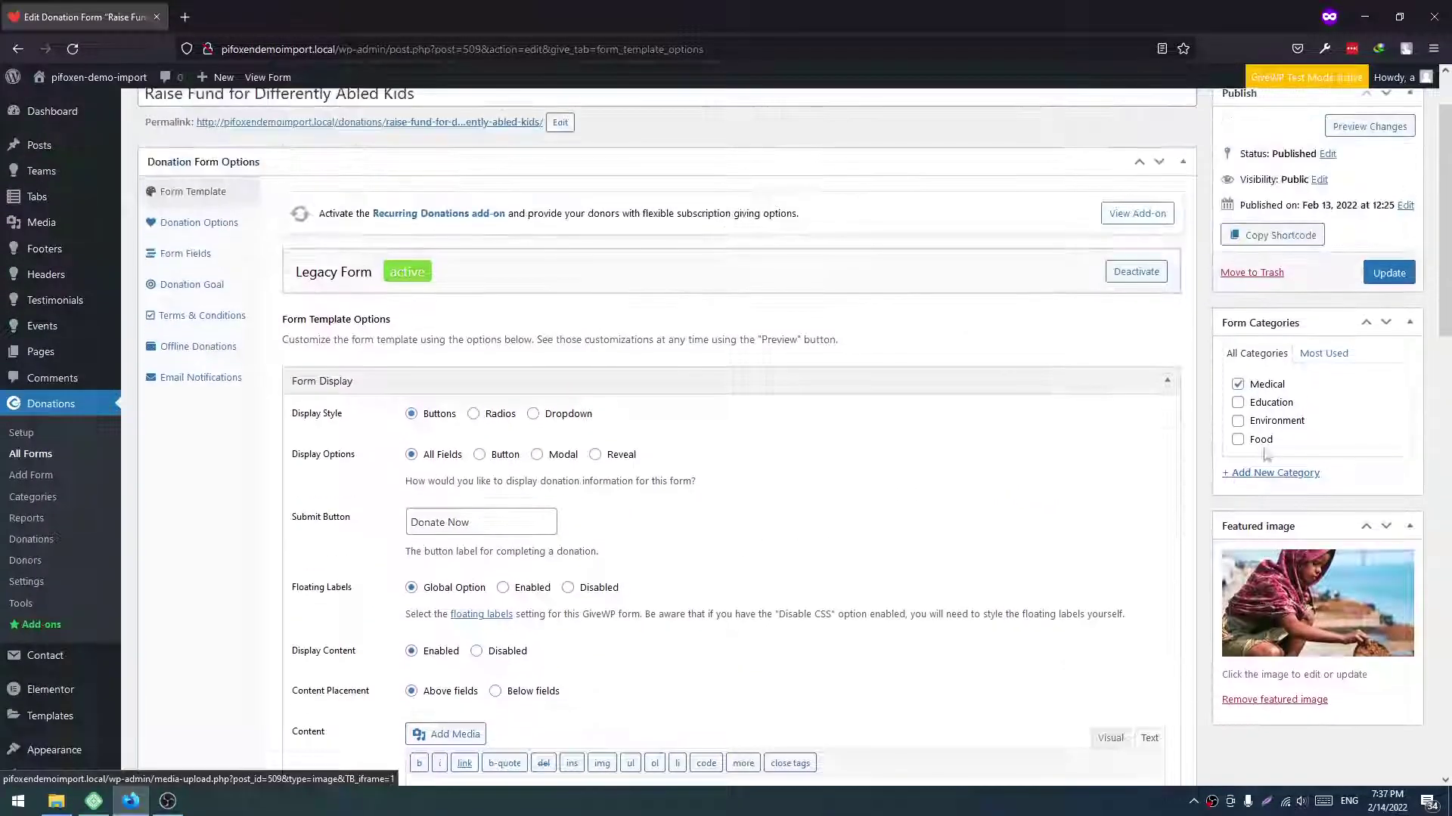
pyautogui.click(1387, 277)
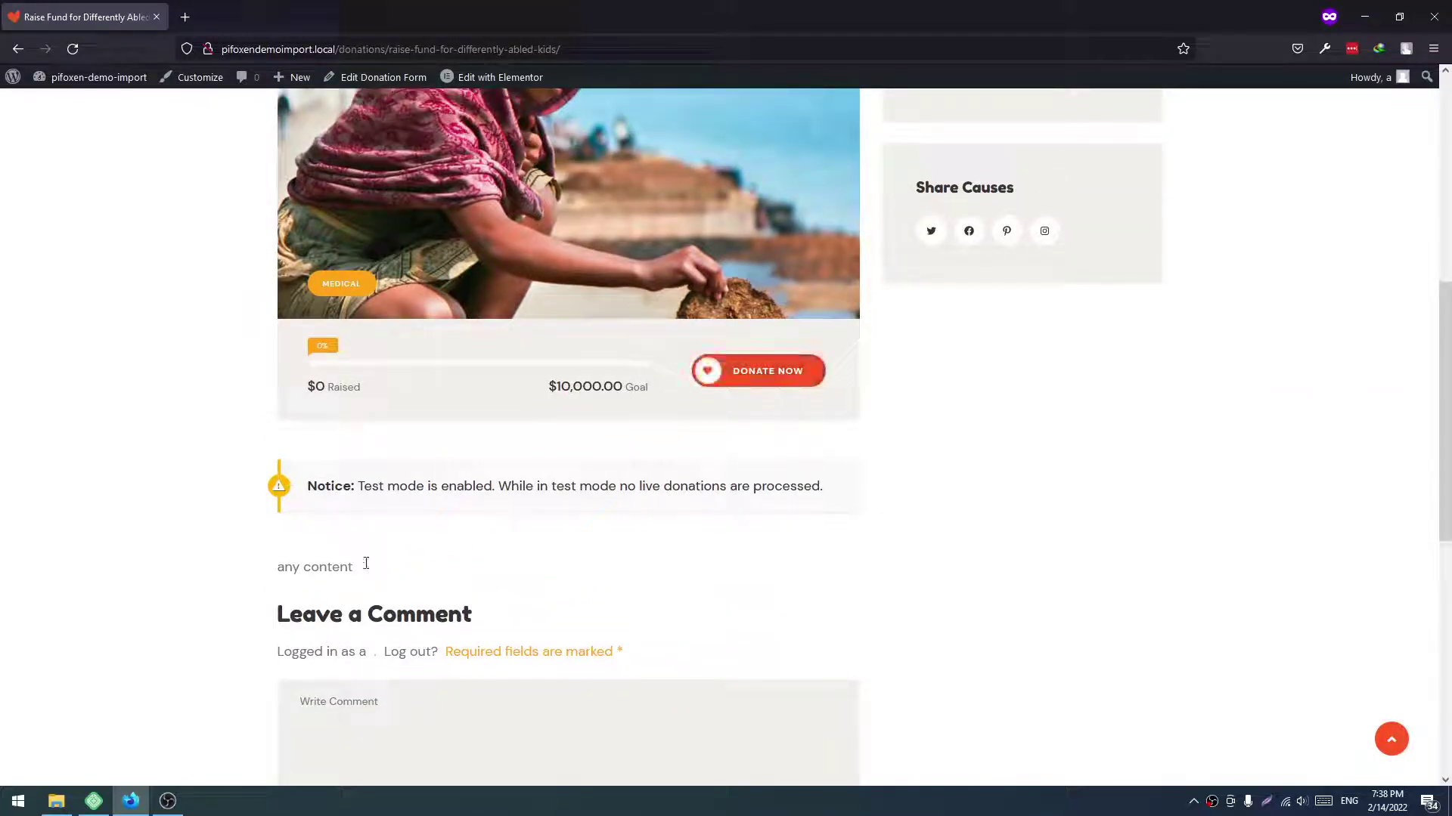
# - Try the cause's Donate Now popup ($250.00, Test Donation), close it and scroll the page
pyautogui.click(796, 392)
pyautogui.scroll(-2, 614, 471)
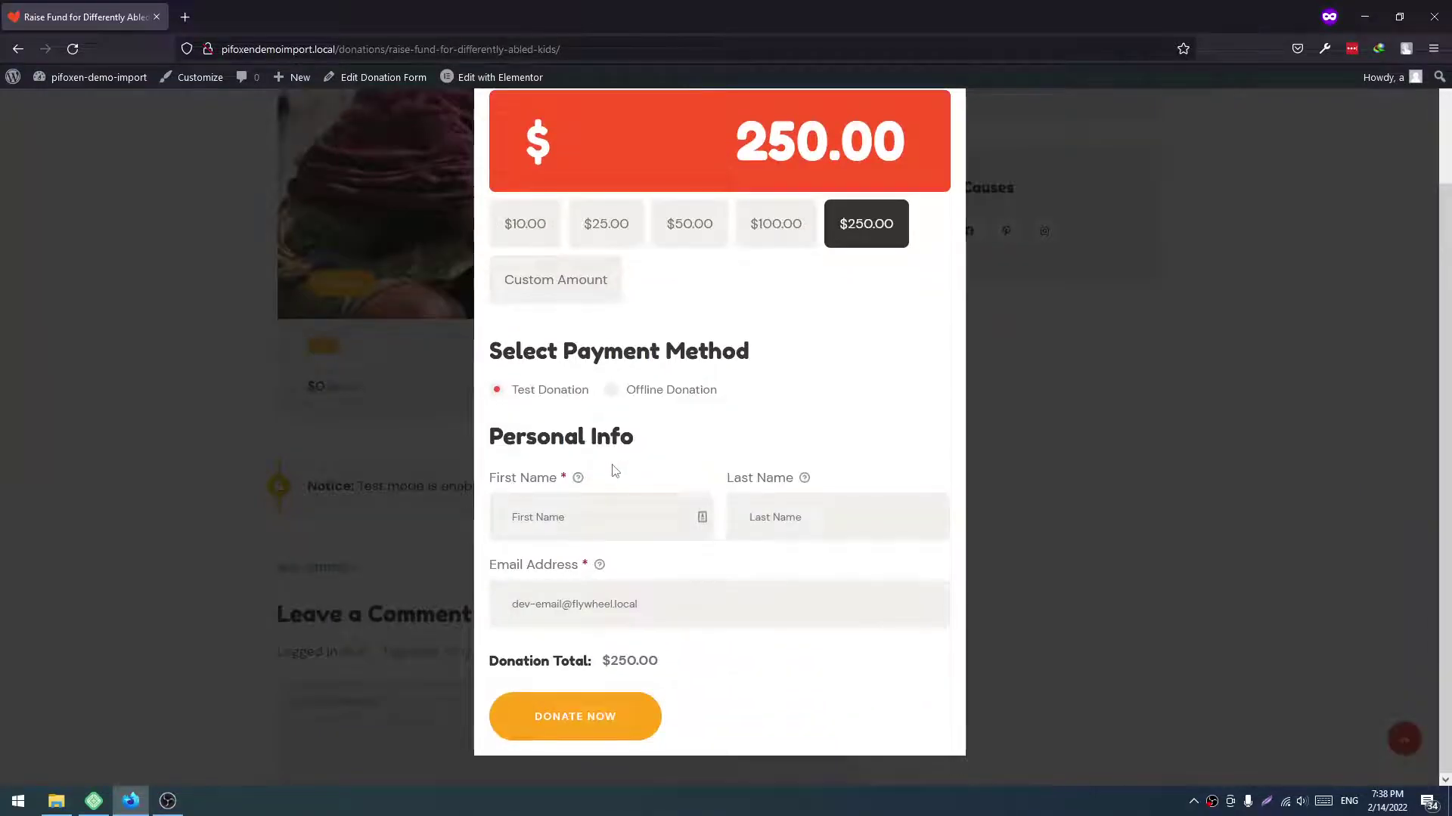
pyautogui.scroll(3, 615, 471)
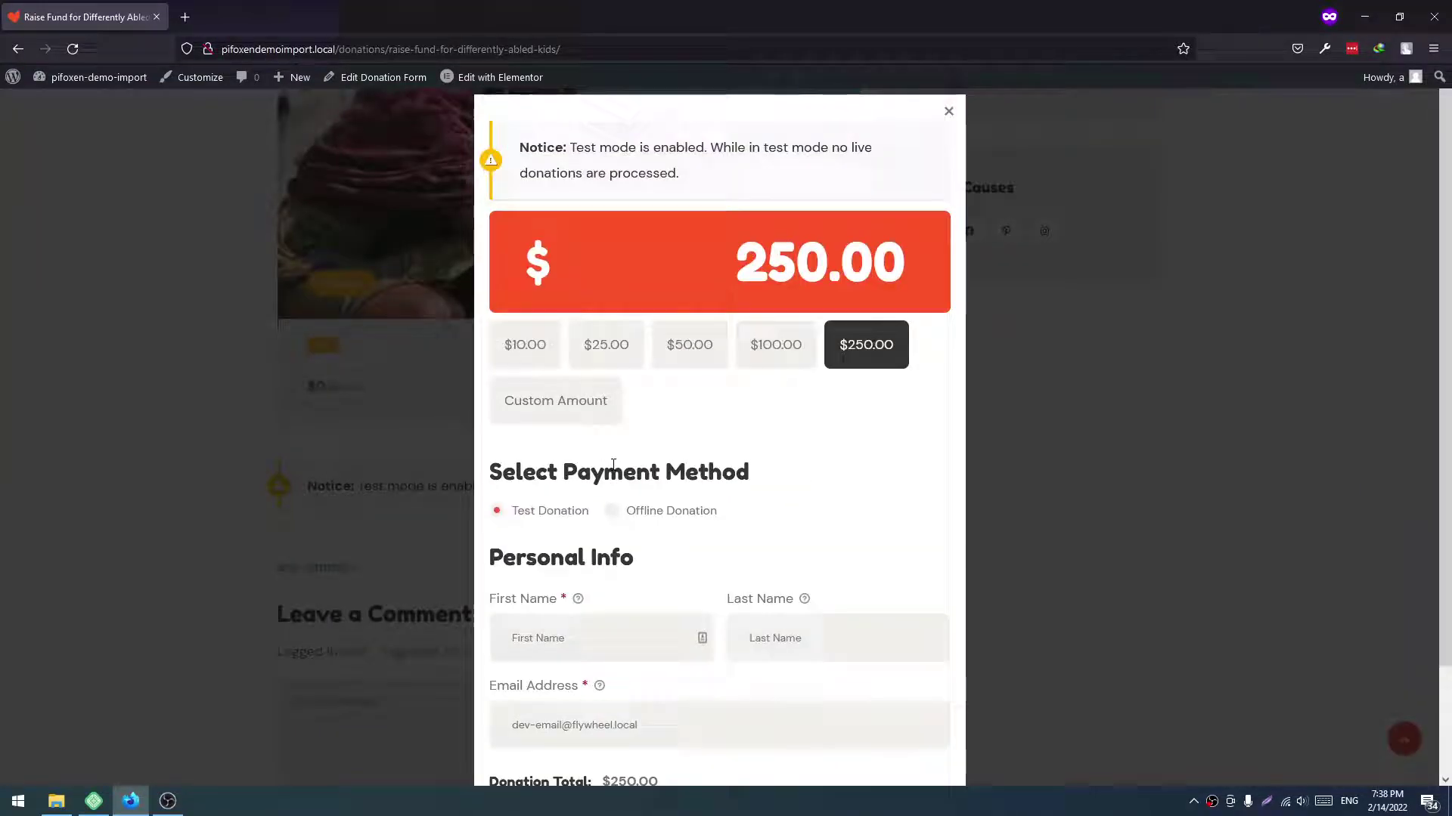
pyautogui.click(948, 111)
pyautogui.scroll(8, 923, 303)
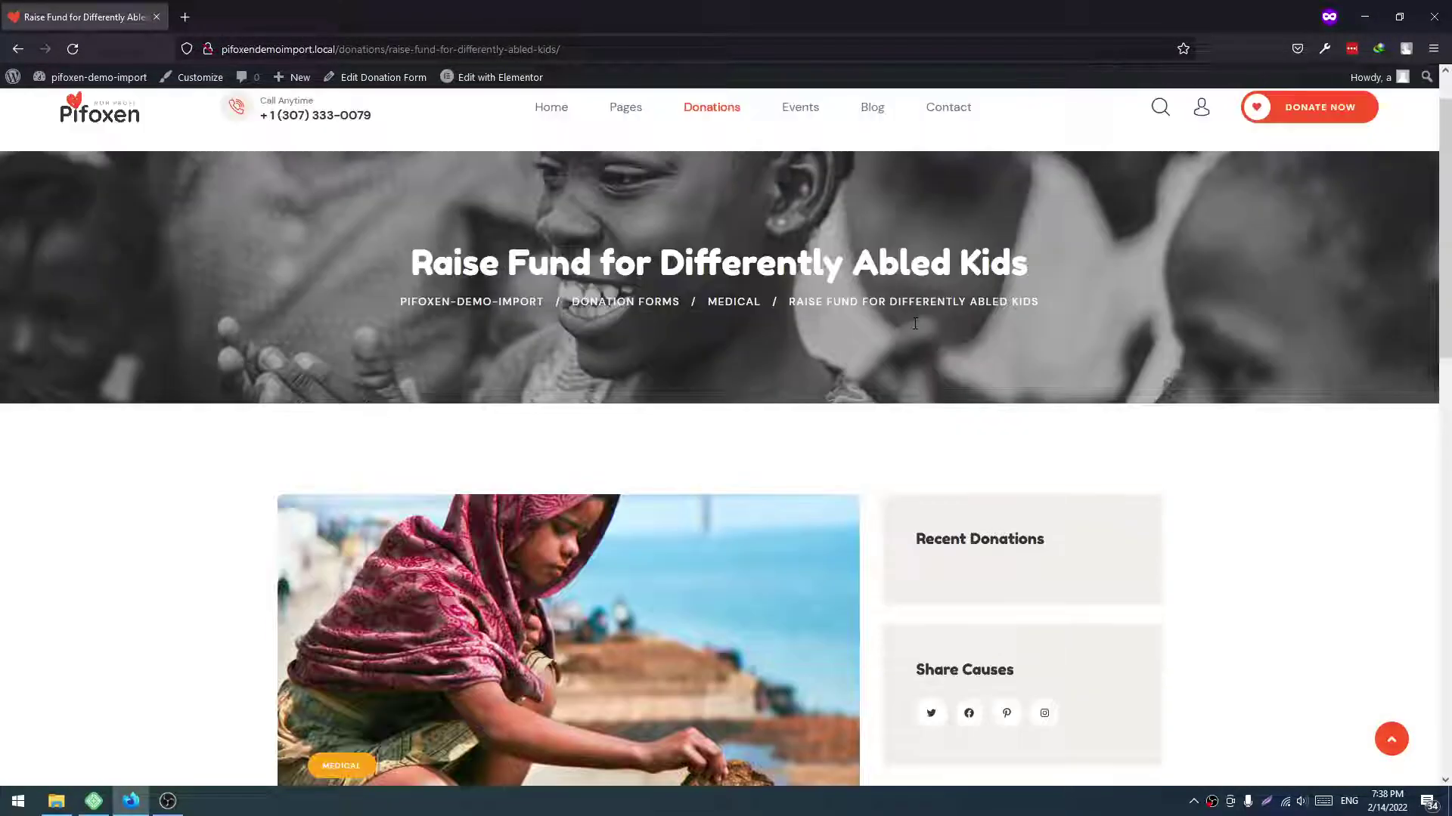
pyautogui.scroll(-6, 650, 398)
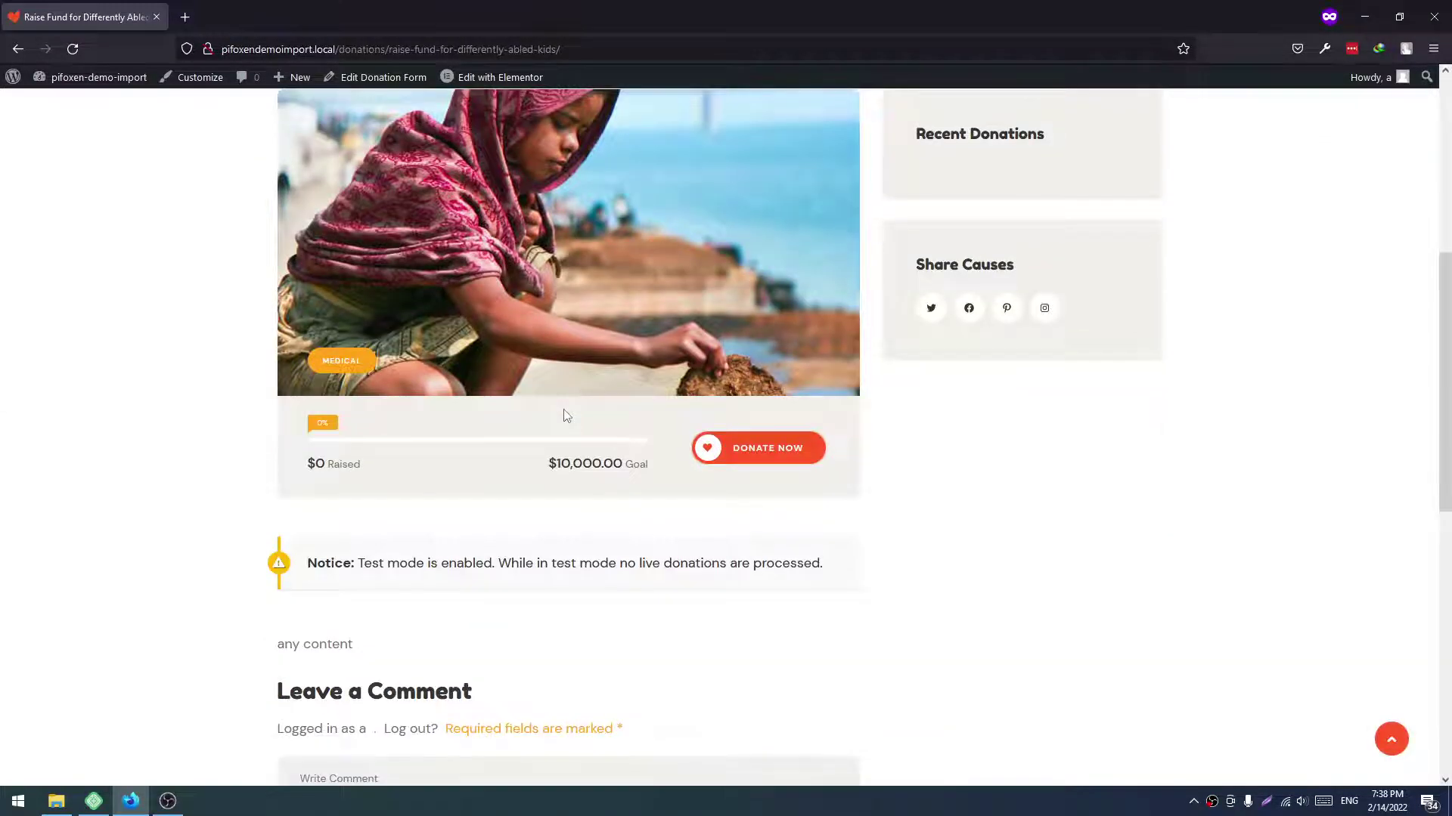
pyautogui.scroll(-8, 574, 409)
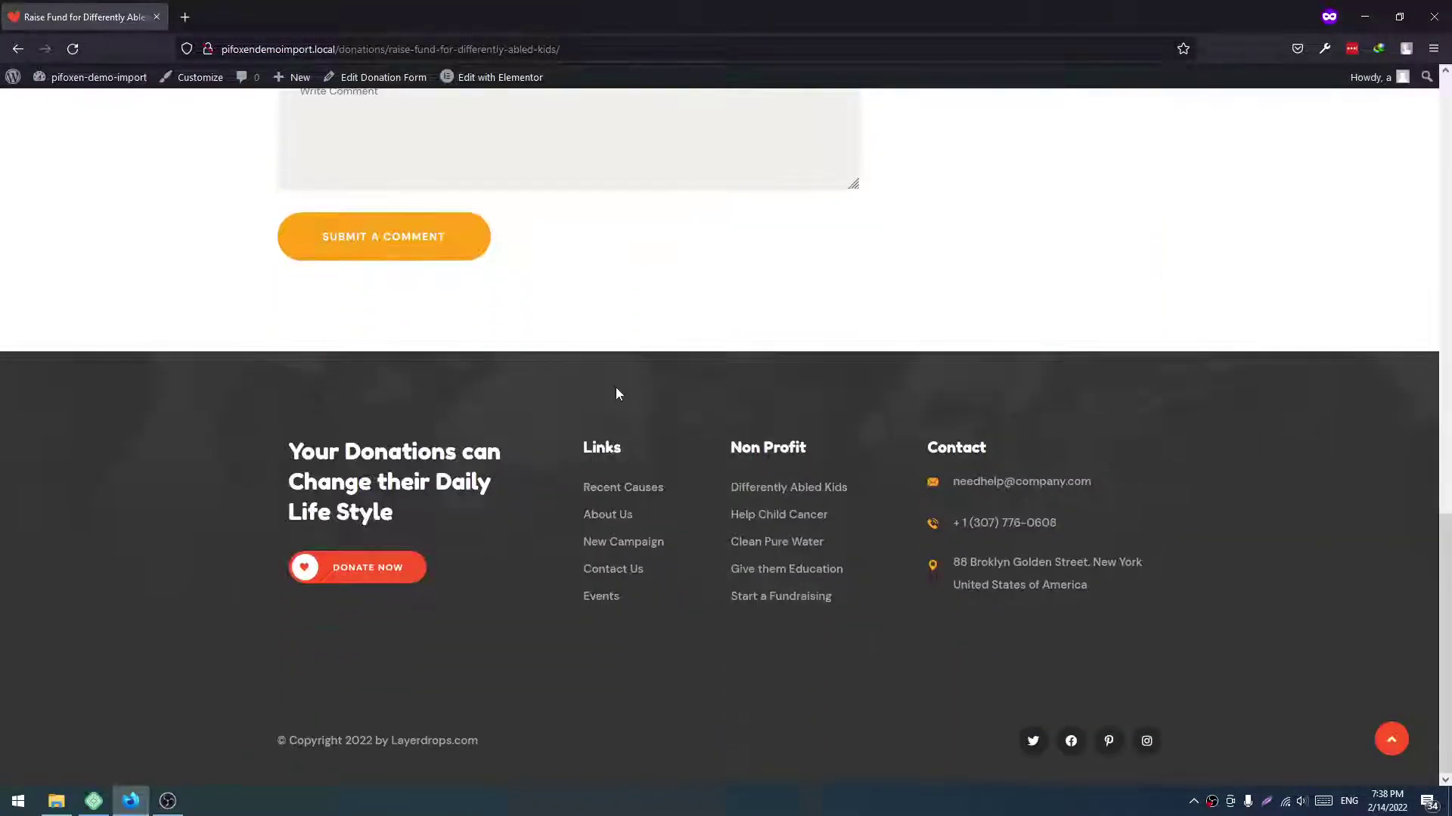
pyautogui.scroll(15, 617, 393)
# - Open Home Three, scroll through its hero, events, testimonials, blog and footer, then return to top
pyautogui.moveTo(627, 151)
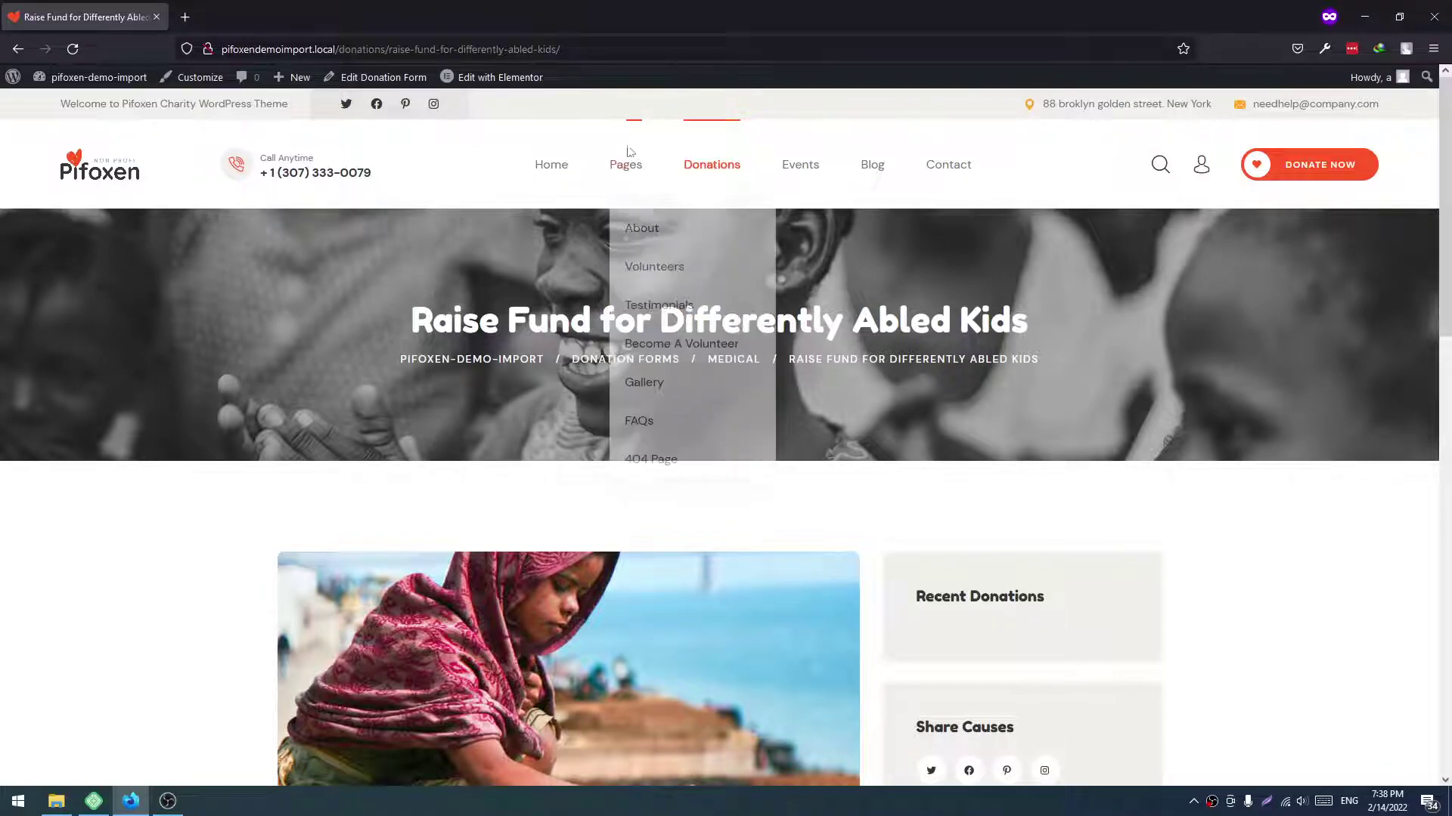
pyautogui.moveTo(551, 164)
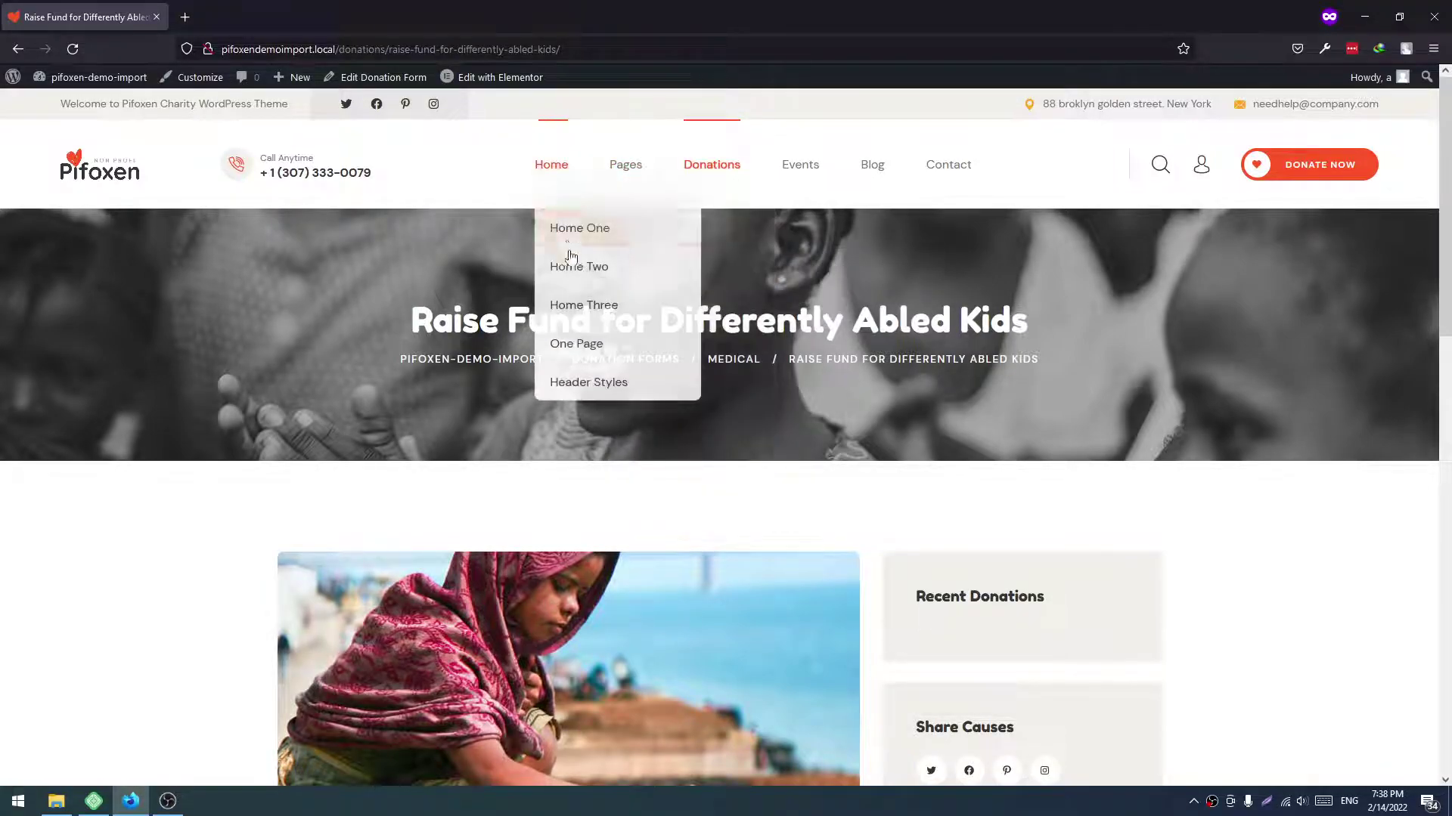
pyautogui.click(636, 306)
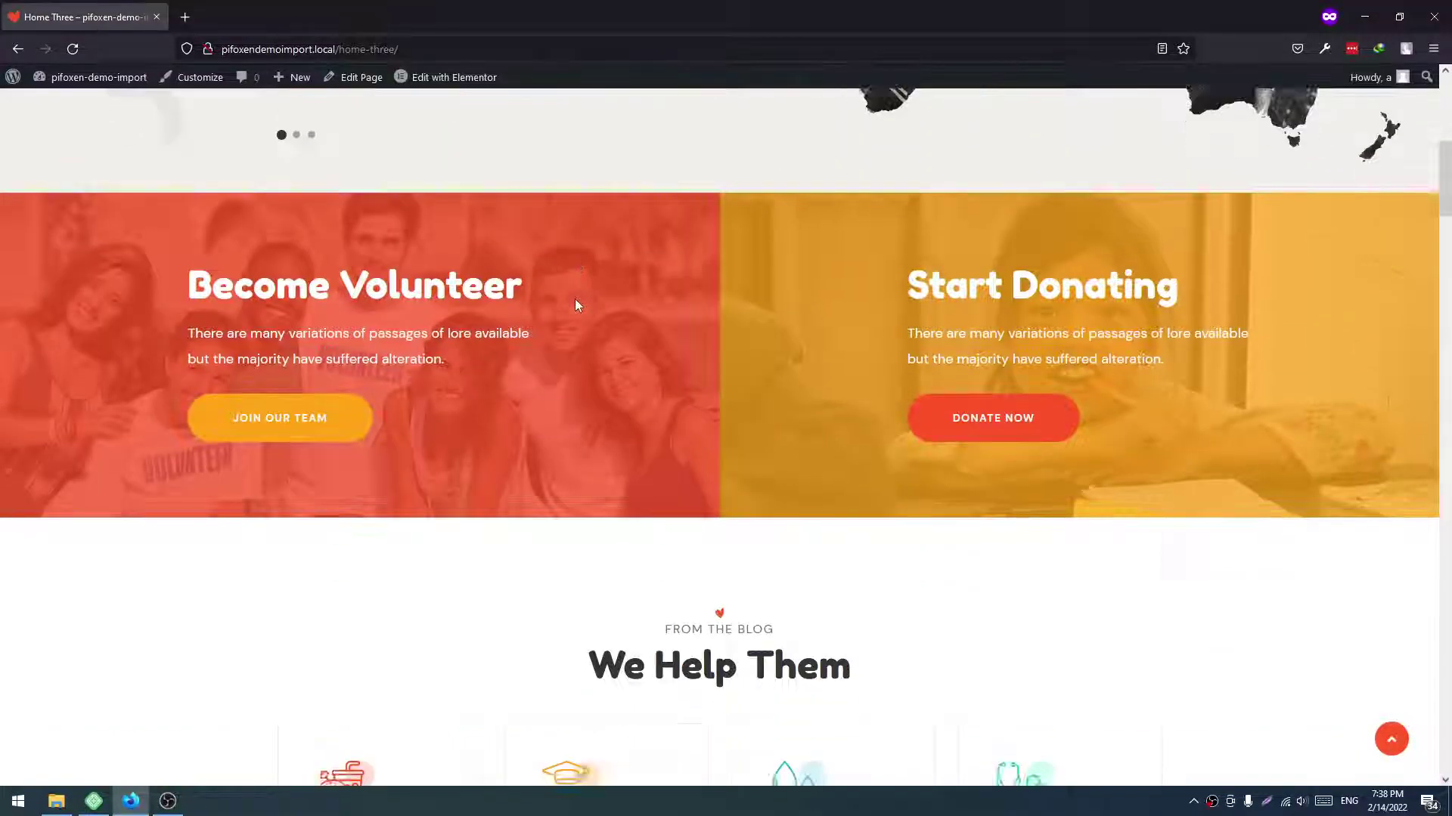
pyautogui.scroll(-7, 871, 341)
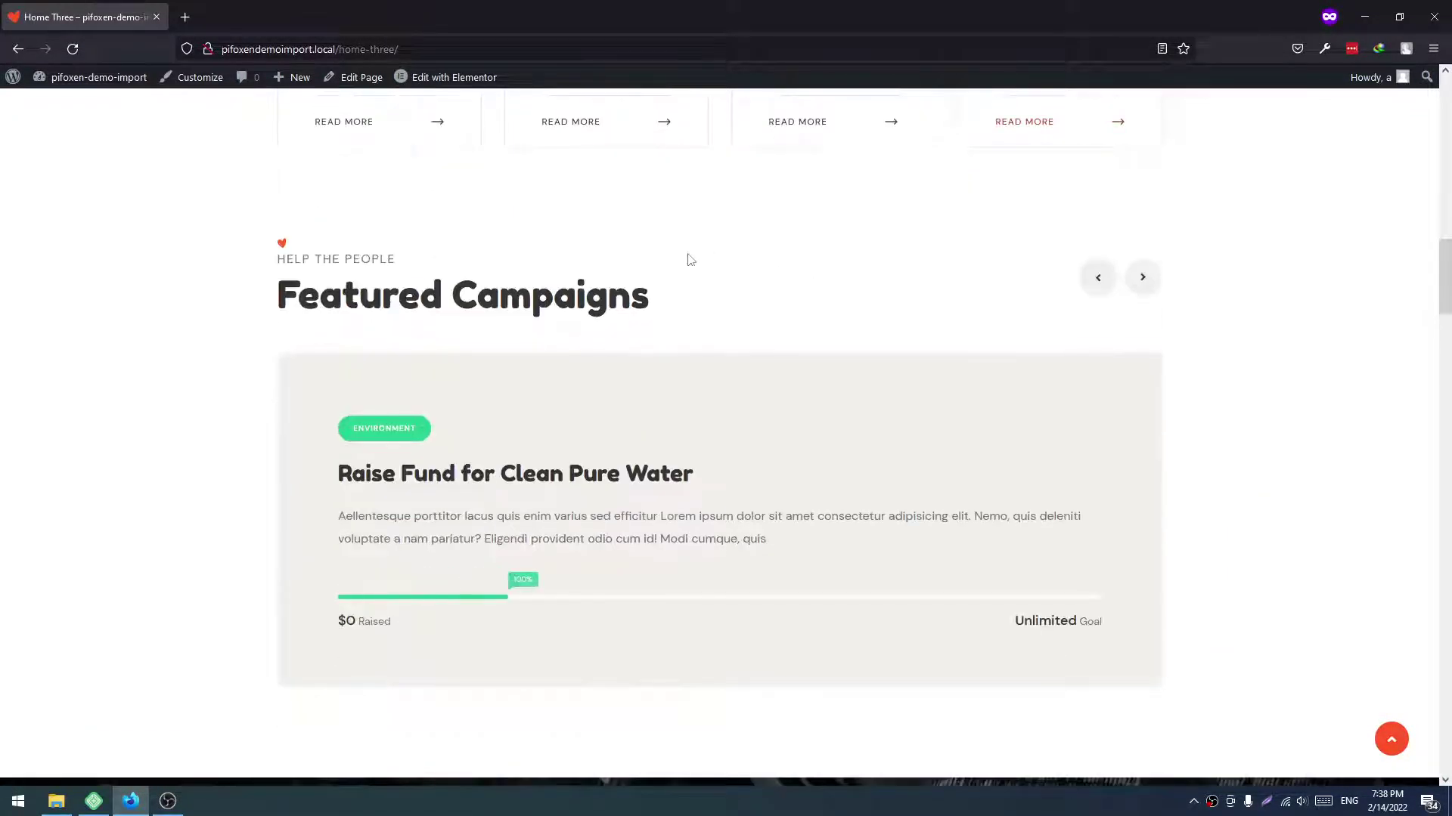
pyautogui.scroll(2, 612, 279)
pyautogui.scroll(1, 612, 279)
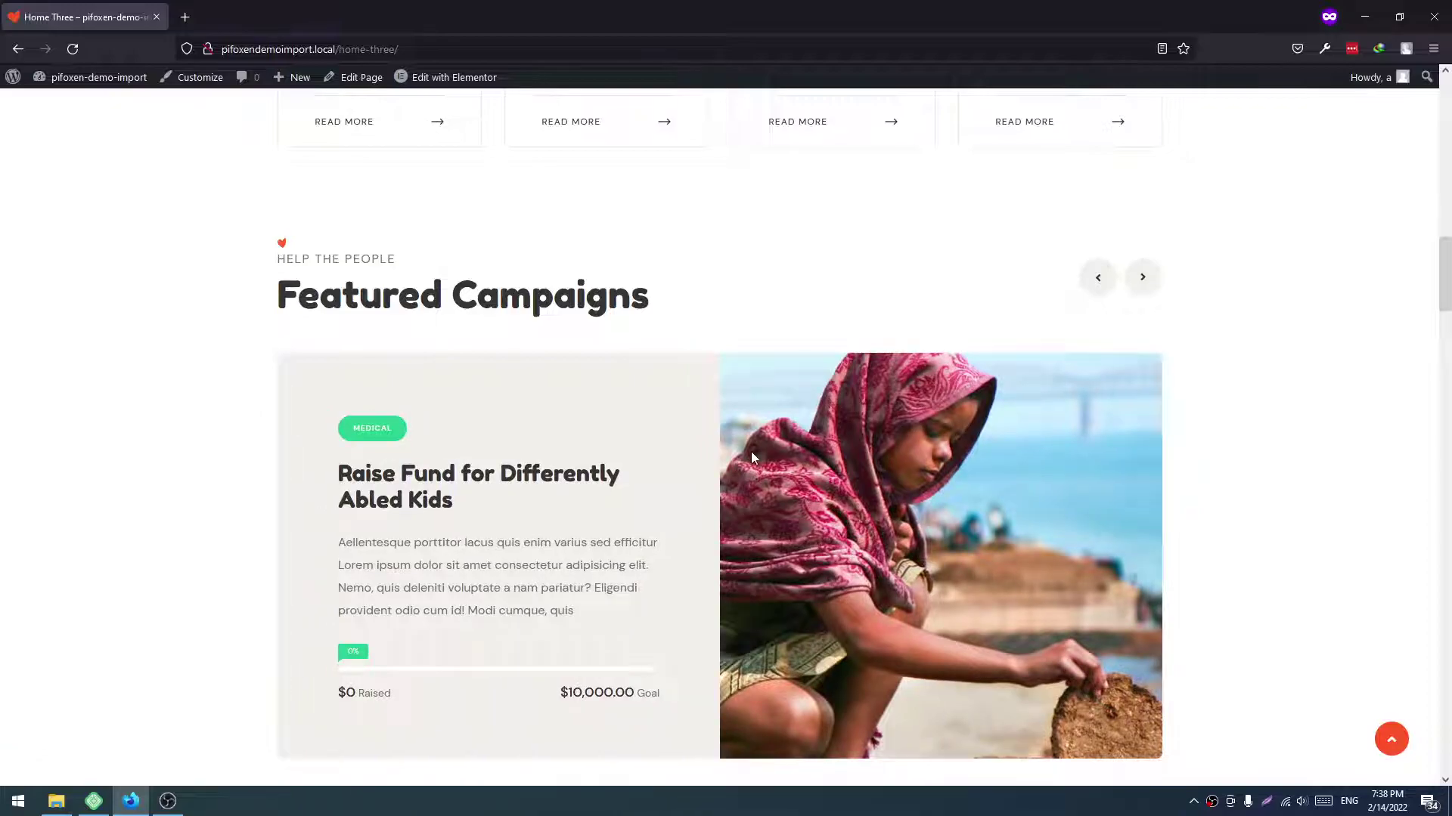
pyautogui.scroll(-4, 703, 437)
pyautogui.scroll(-8, 703, 437)
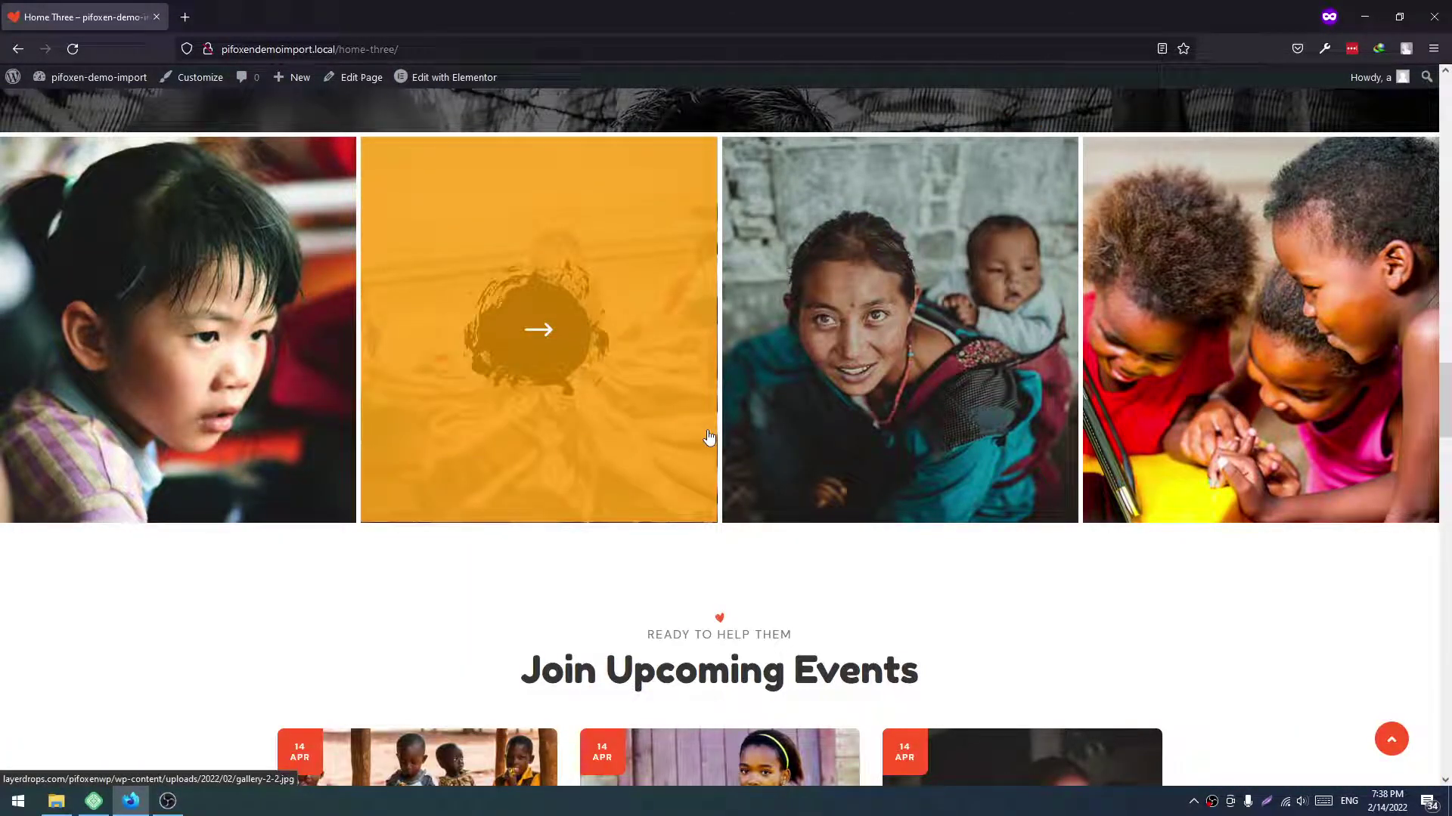
pyautogui.scroll(-7, 709, 439)
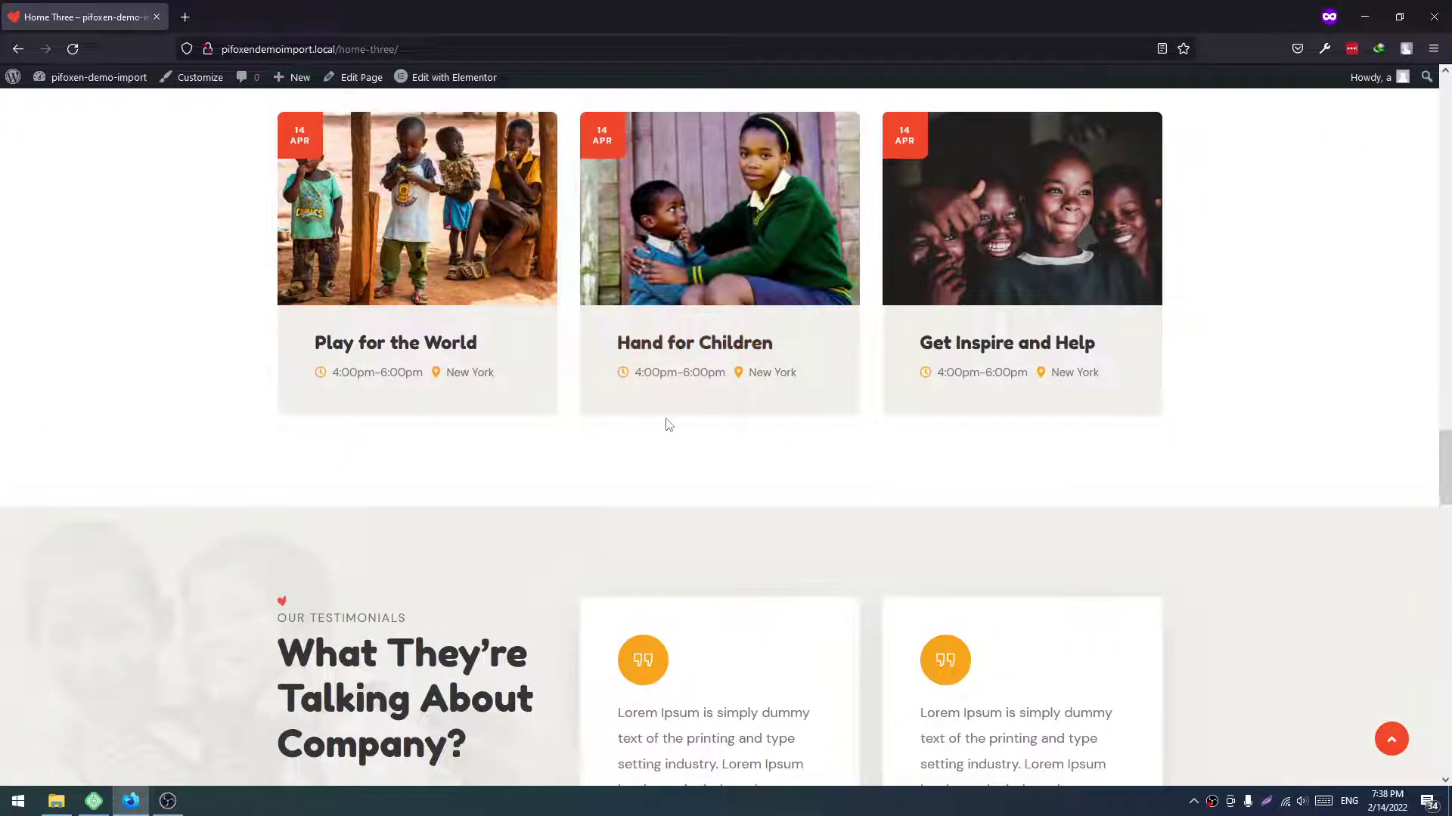
pyautogui.scroll(-1, 668, 424)
pyautogui.scroll(-15, 669, 424)
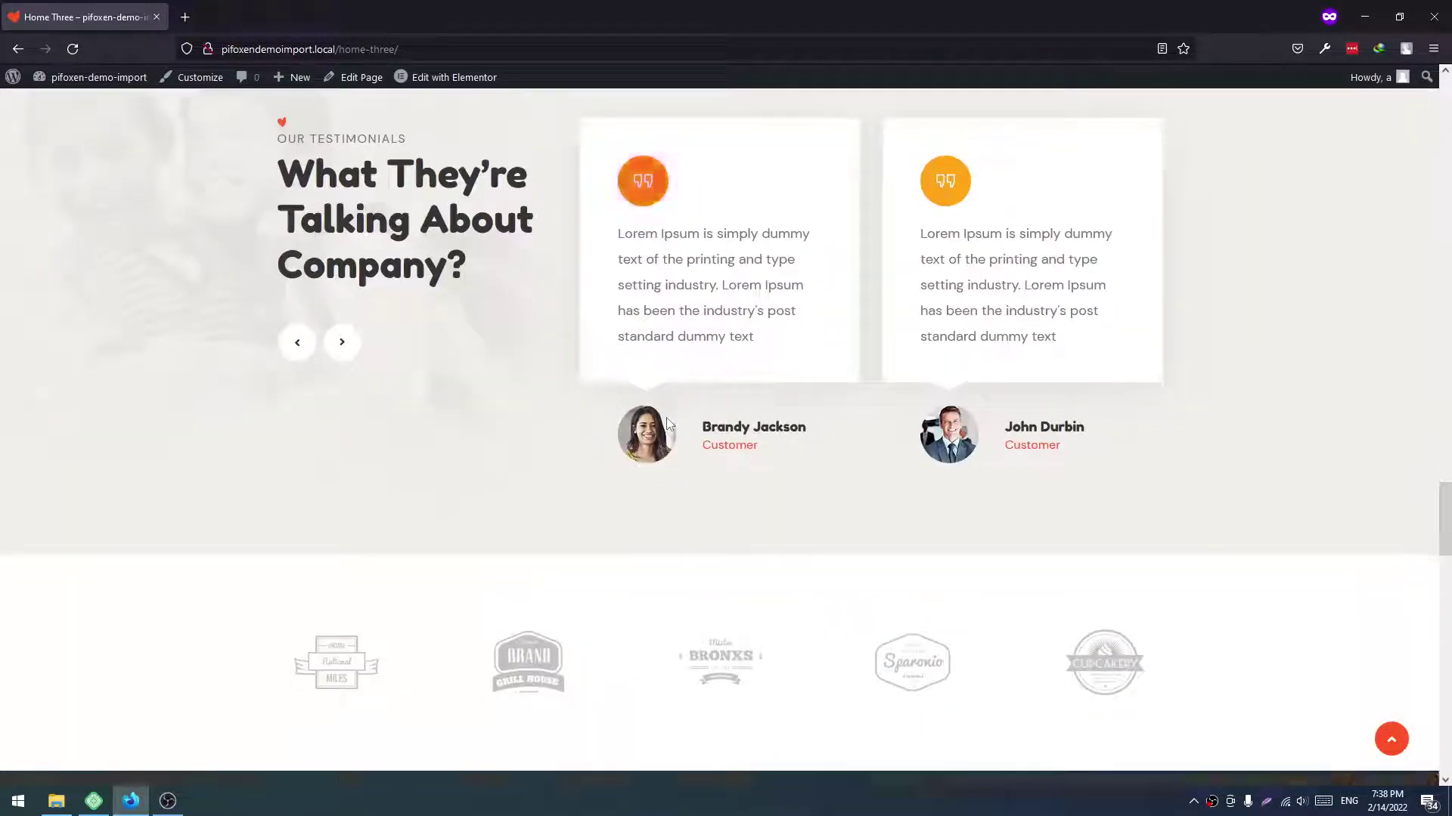
pyautogui.scroll(-9, 669, 424)
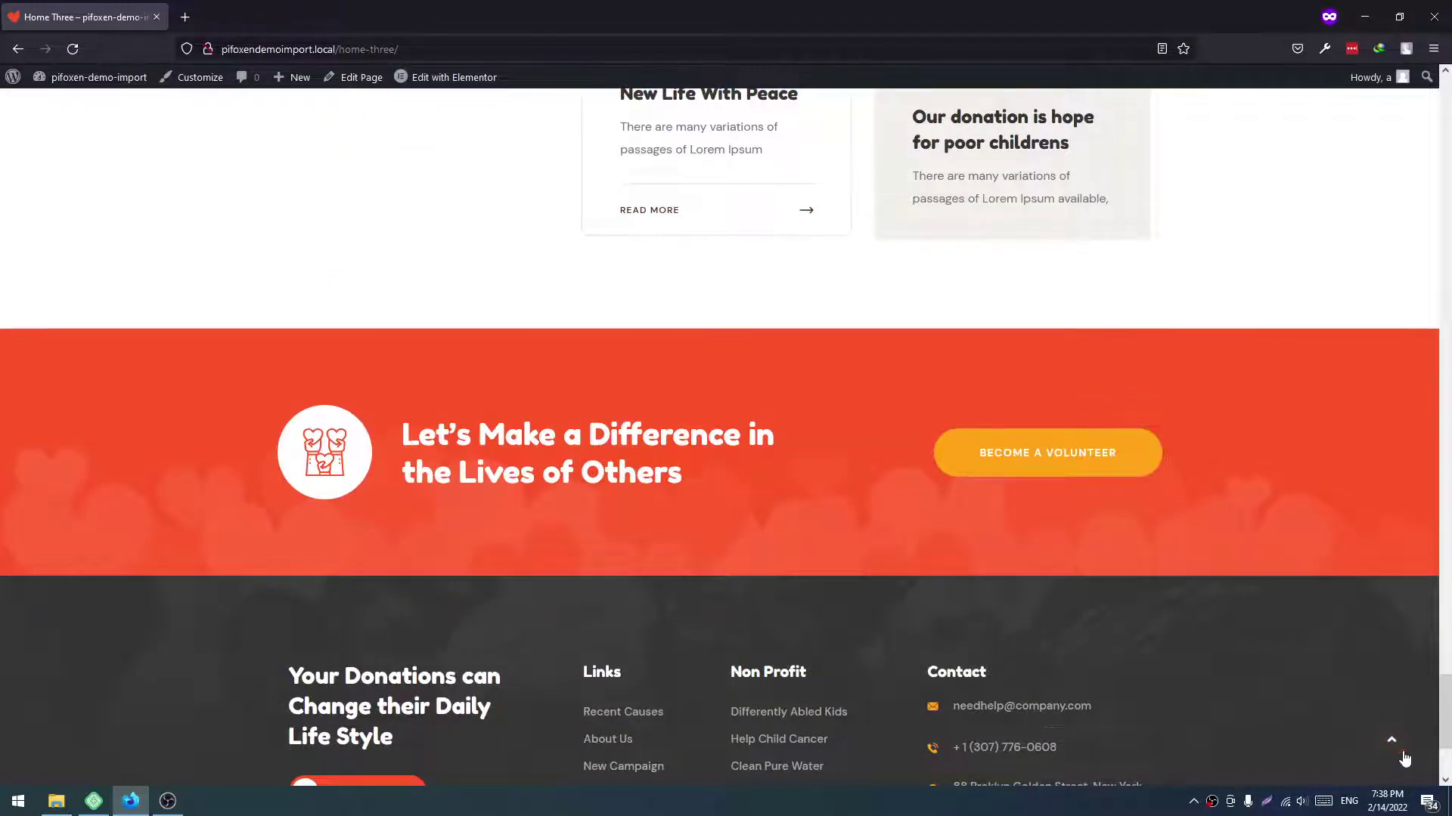
pyautogui.click(1402, 757)
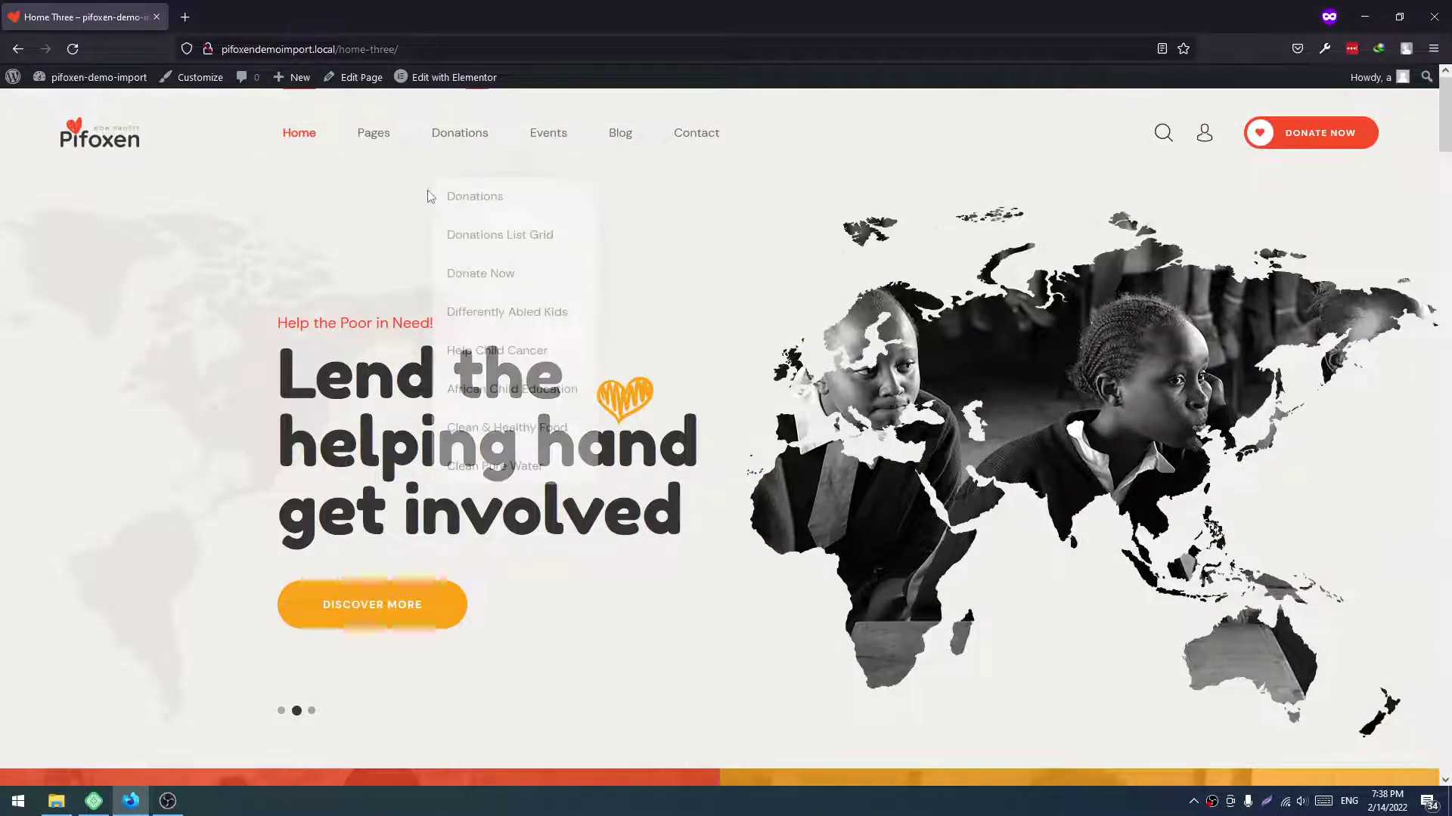
# - Open One Page Home 01 from the Home > One Page menu and scroll through its sections
pyautogui.moveTo(314, 148)
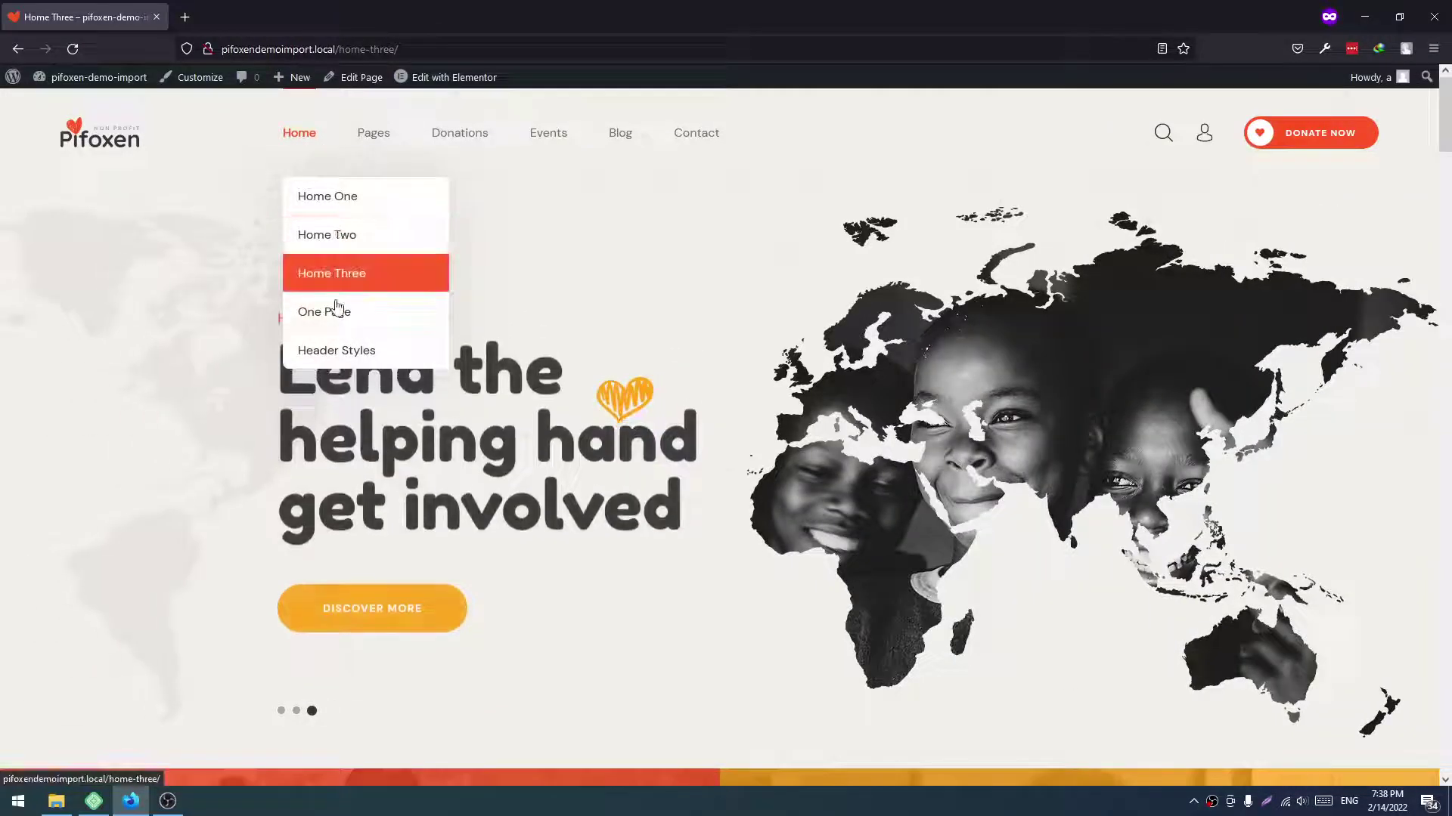
pyautogui.moveTo(338, 309)
pyautogui.click(534, 313)
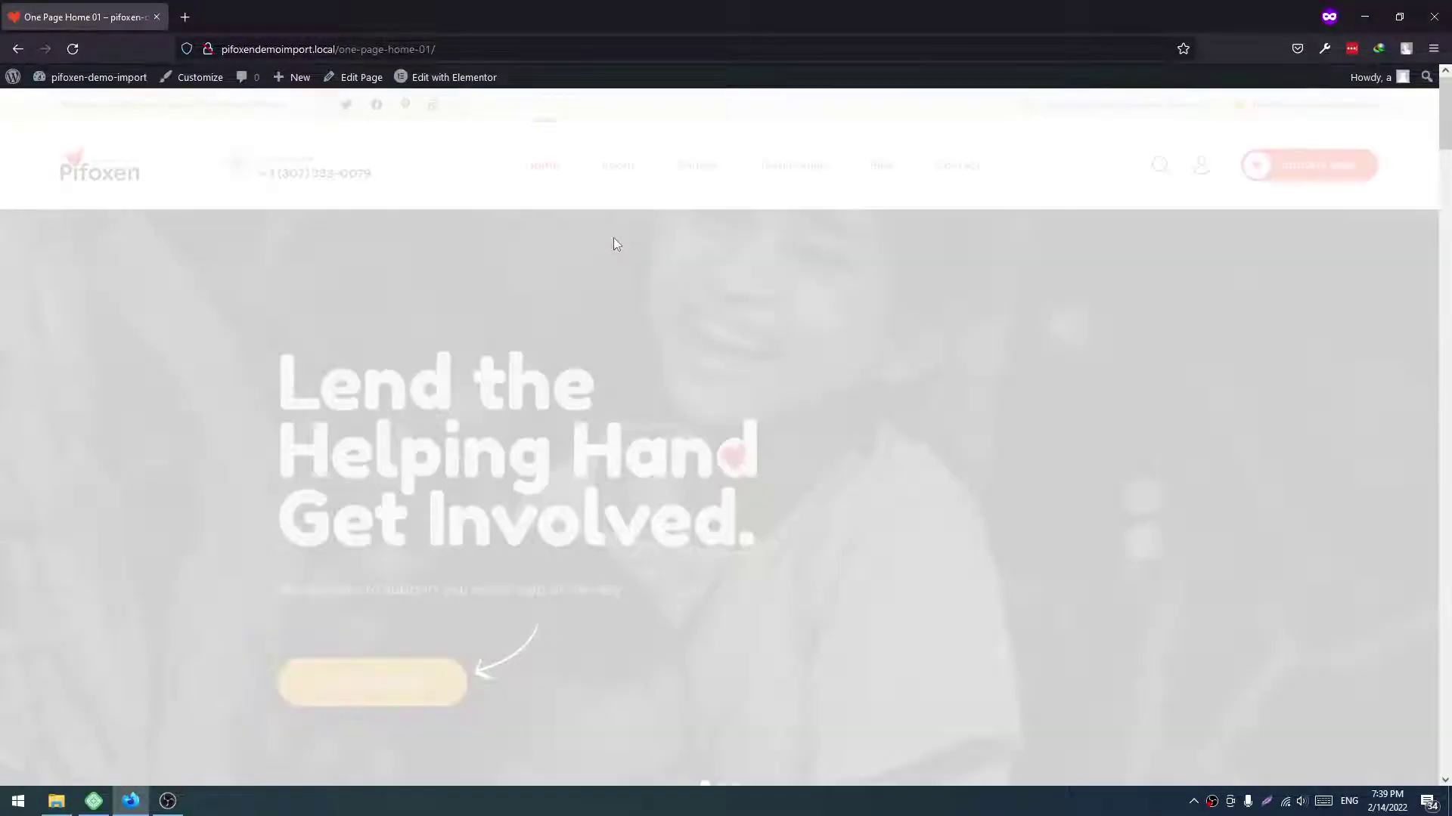
pyautogui.scroll(-8, 616, 241)
pyautogui.scroll(-12, 617, 242)
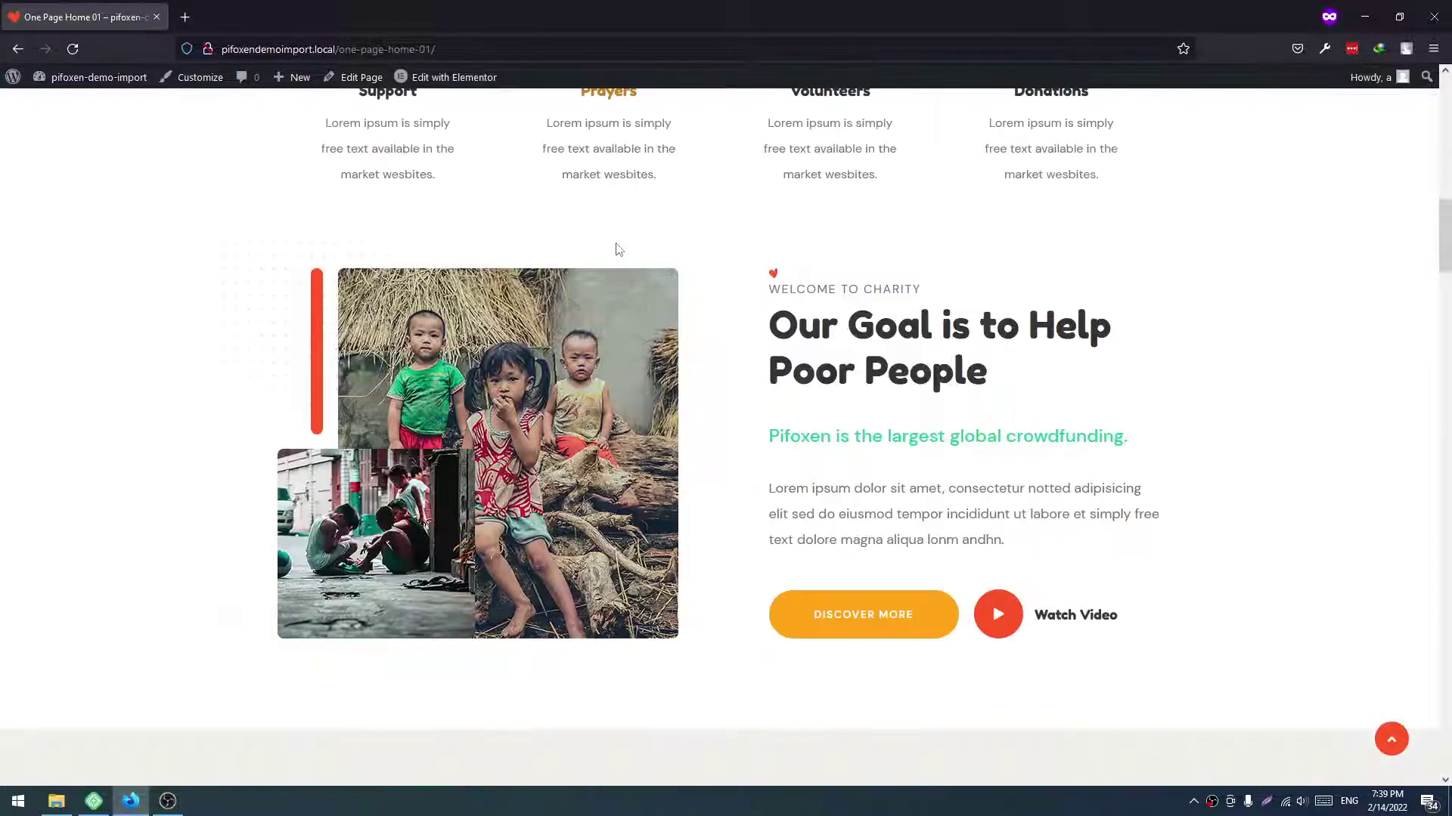
pyautogui.scroll(14, 616, 243)
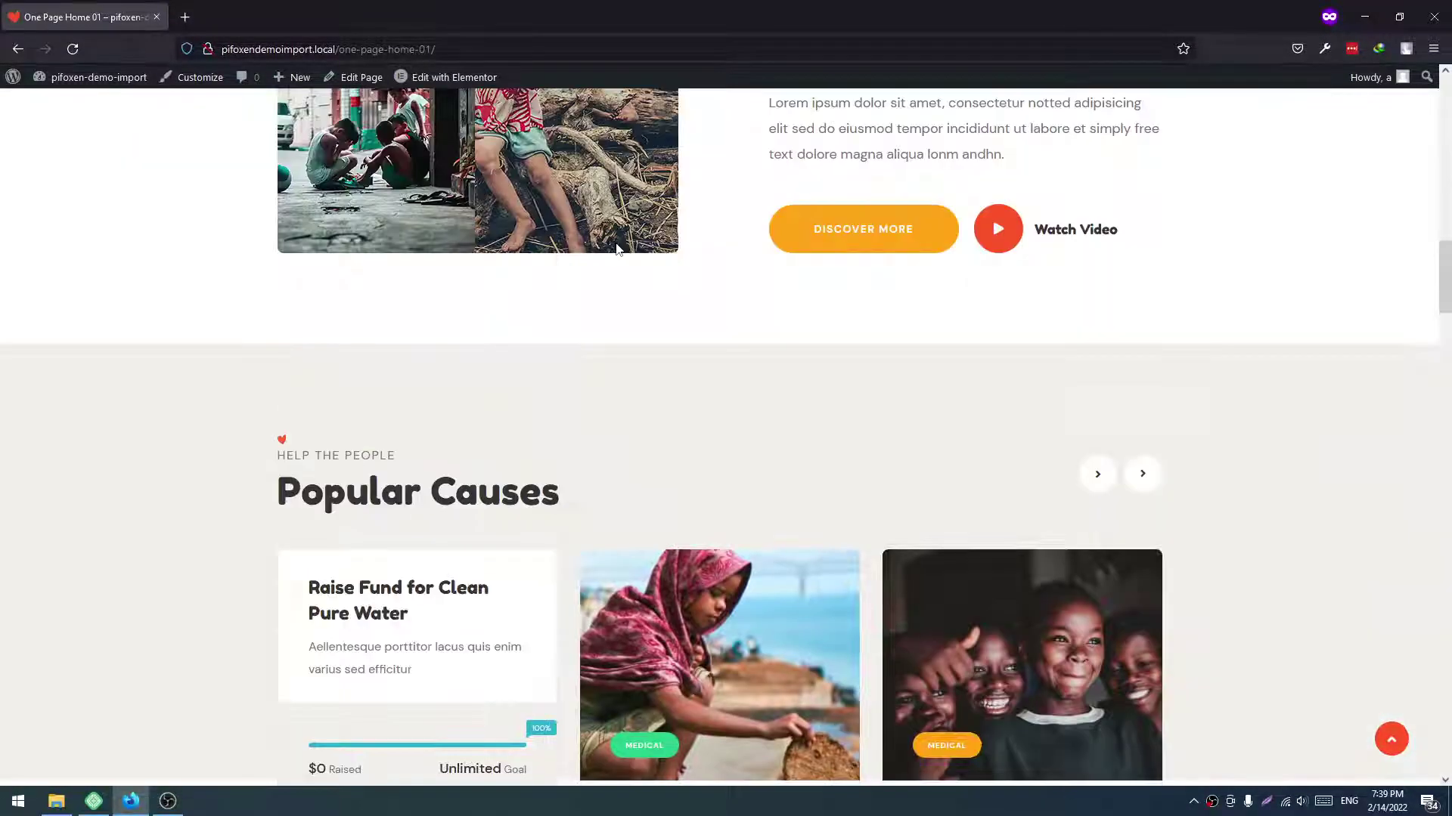
pyautogui.scroll(7, 615, 242)
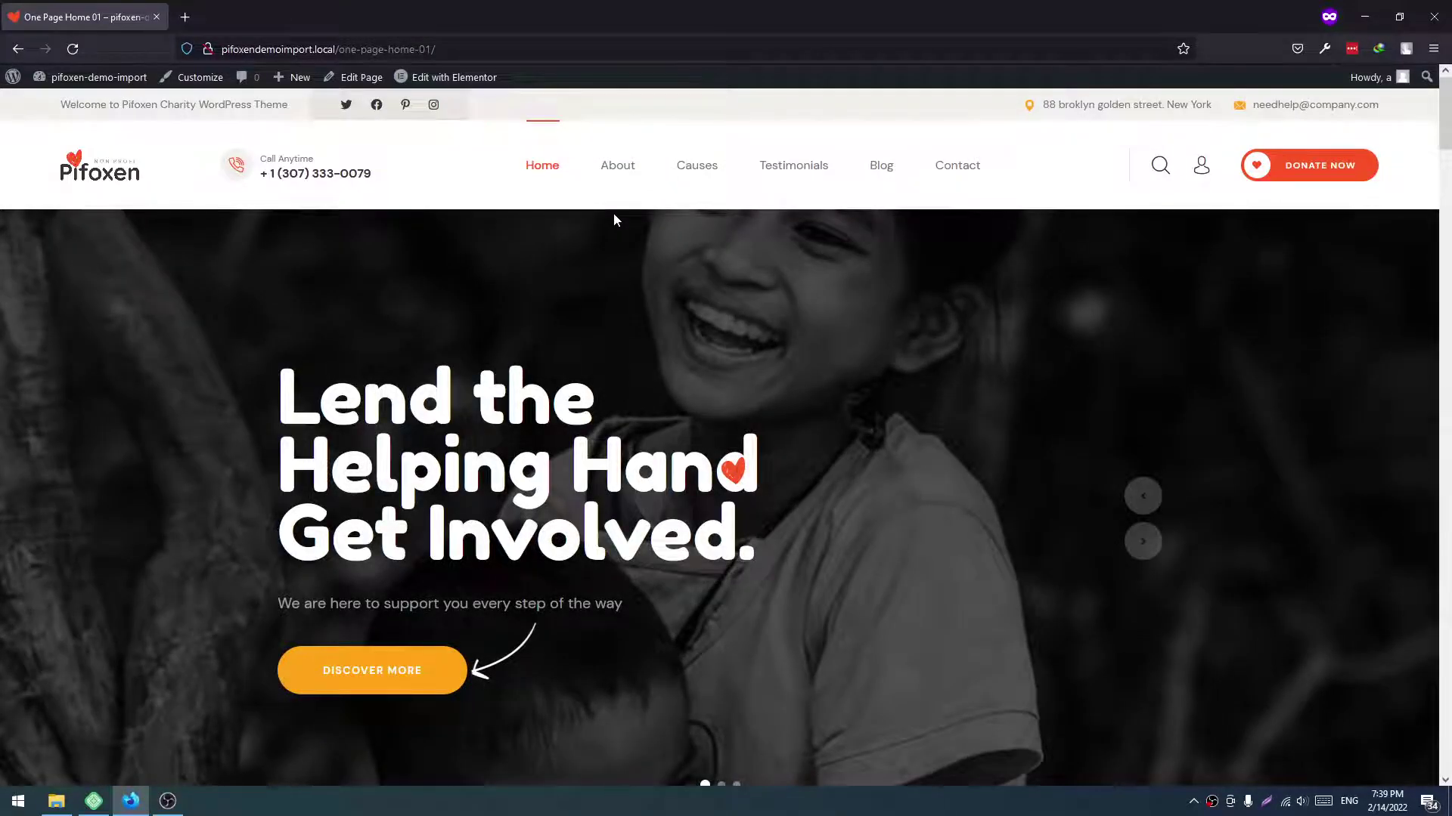
# - Load layerdrops.ticksy.com in a new private browsing tab
pyautogui.click(185, 19)
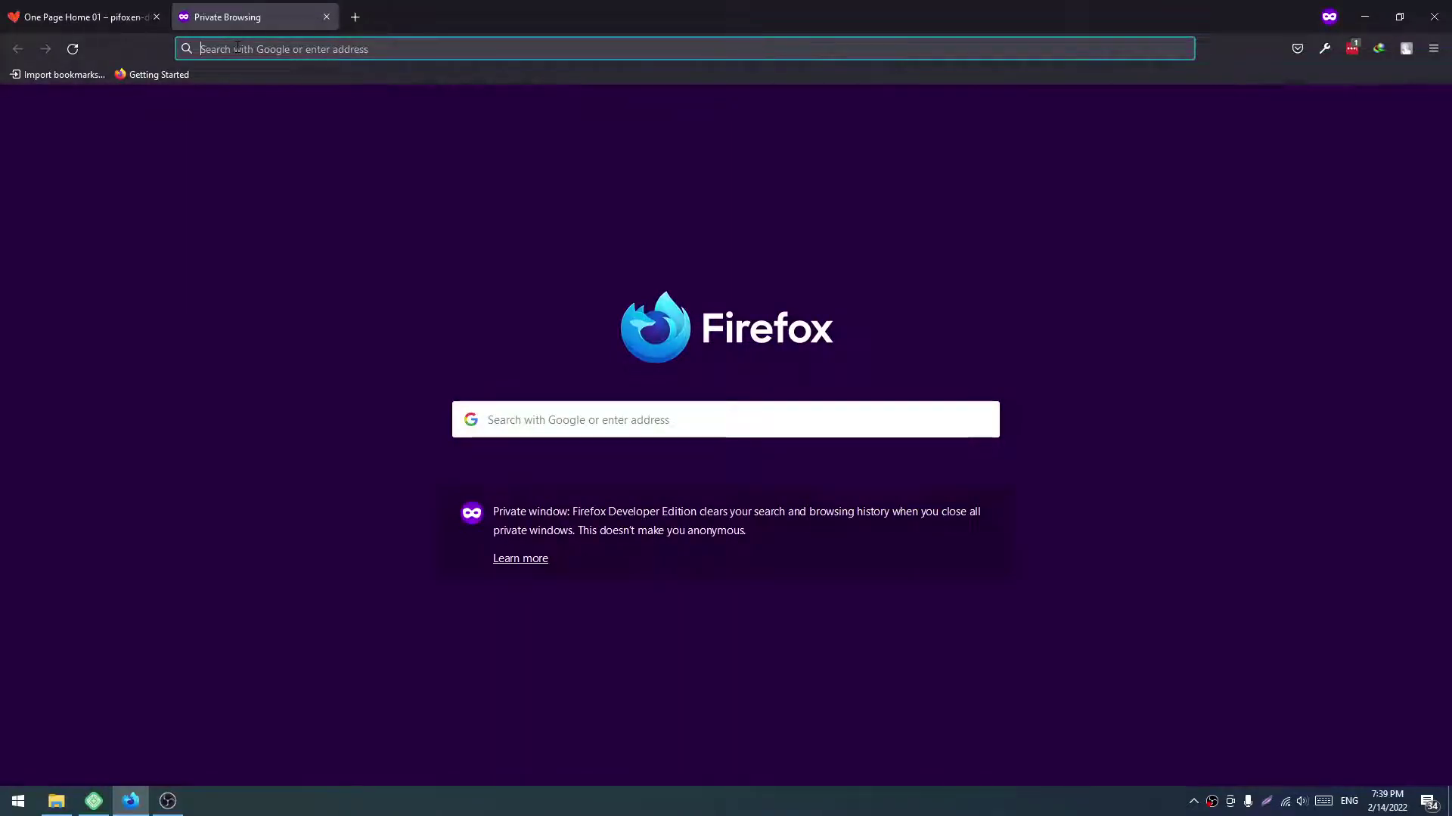
pyautogui.write('layerdrops.ticksy.com')
pyautogui.press('Return')
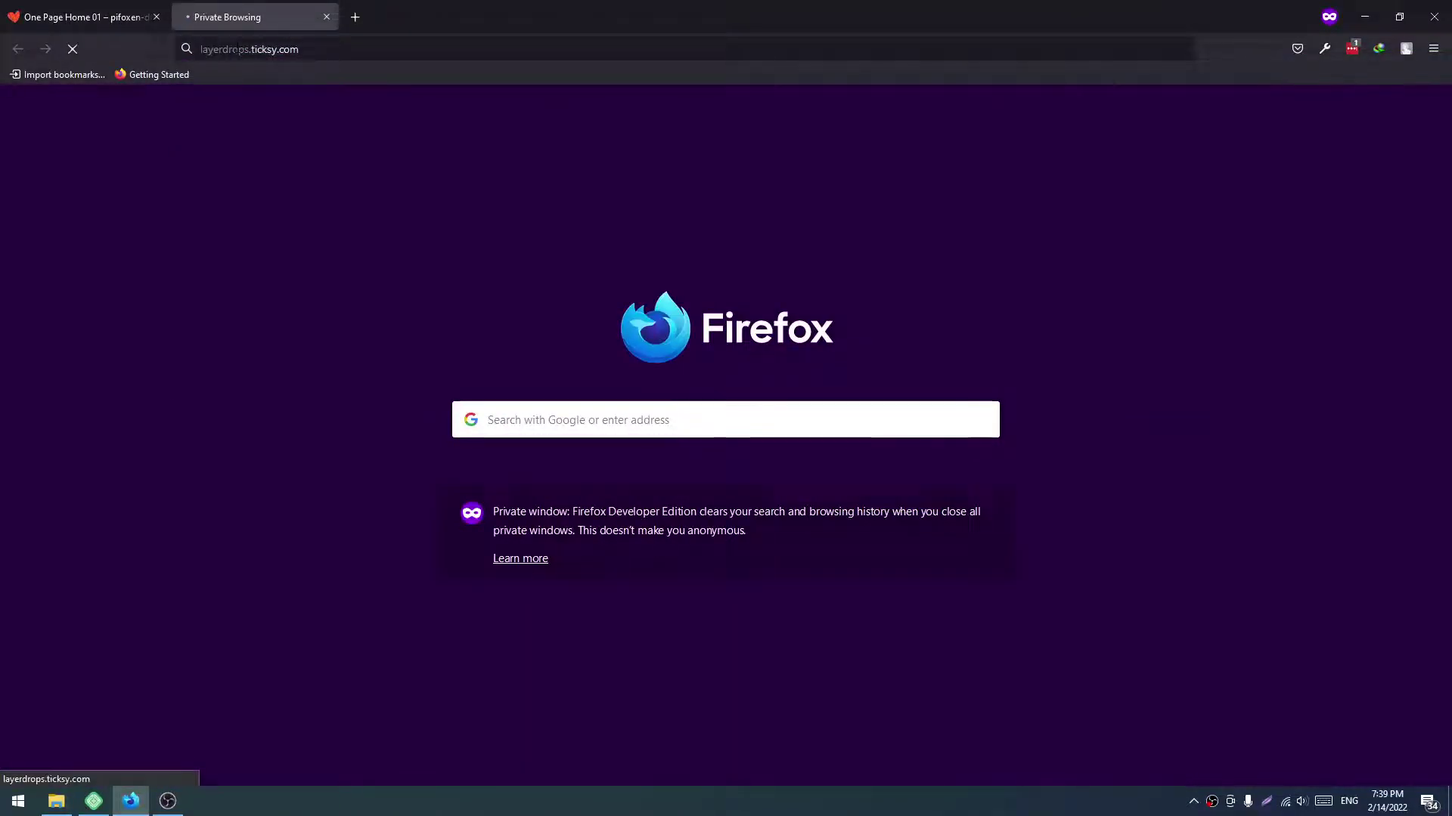